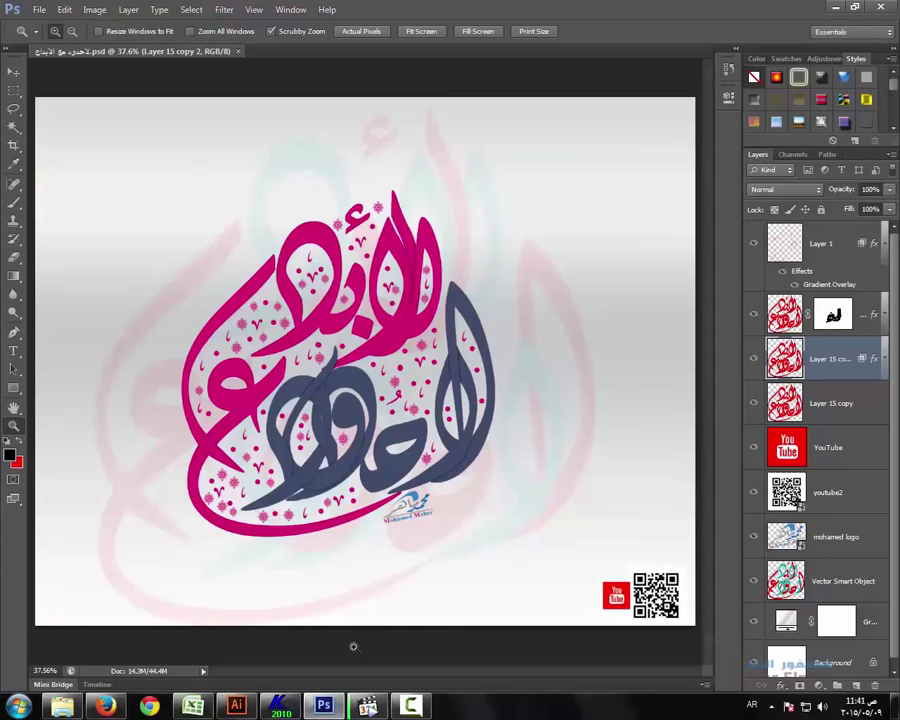
# In Kelk, render the phrase as calligraphy and pick a form for the لا ligature
pyautogui.click(280, 706)
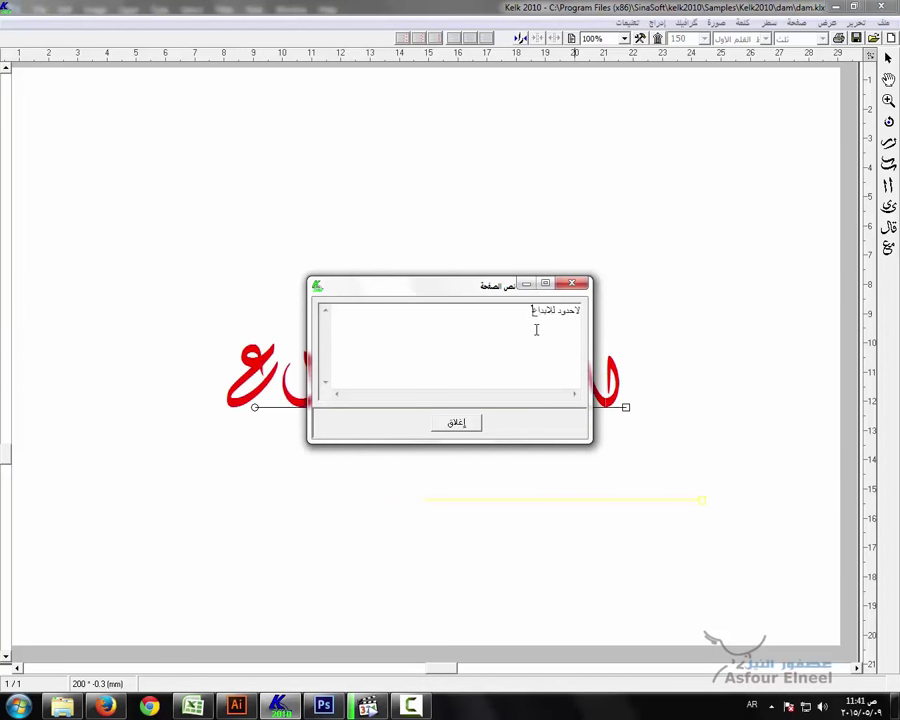
pyautogui.click(628, 395)
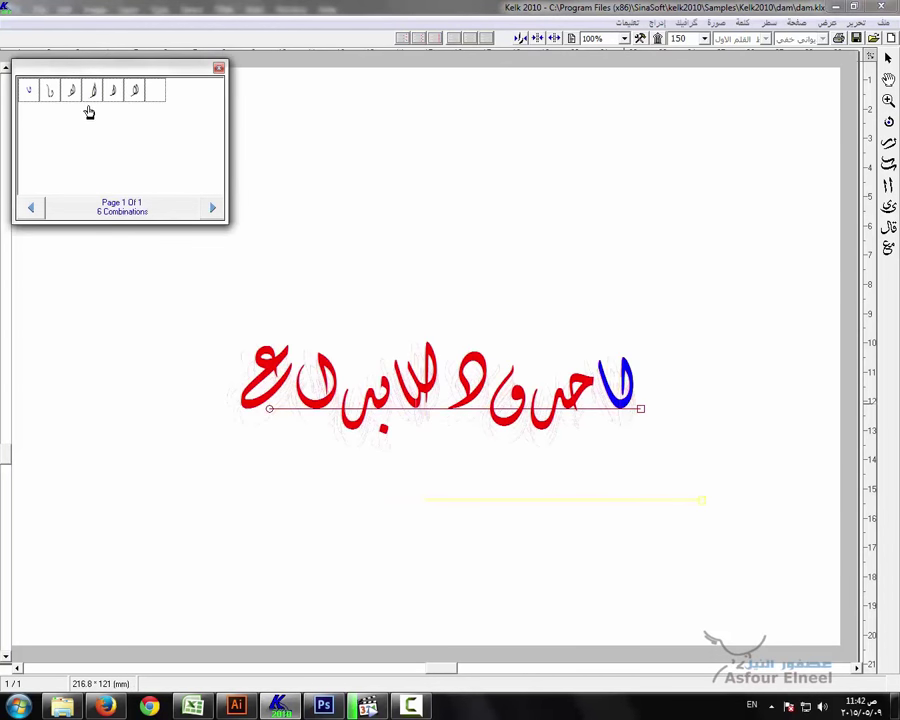
pyautogui.click(89, 113)
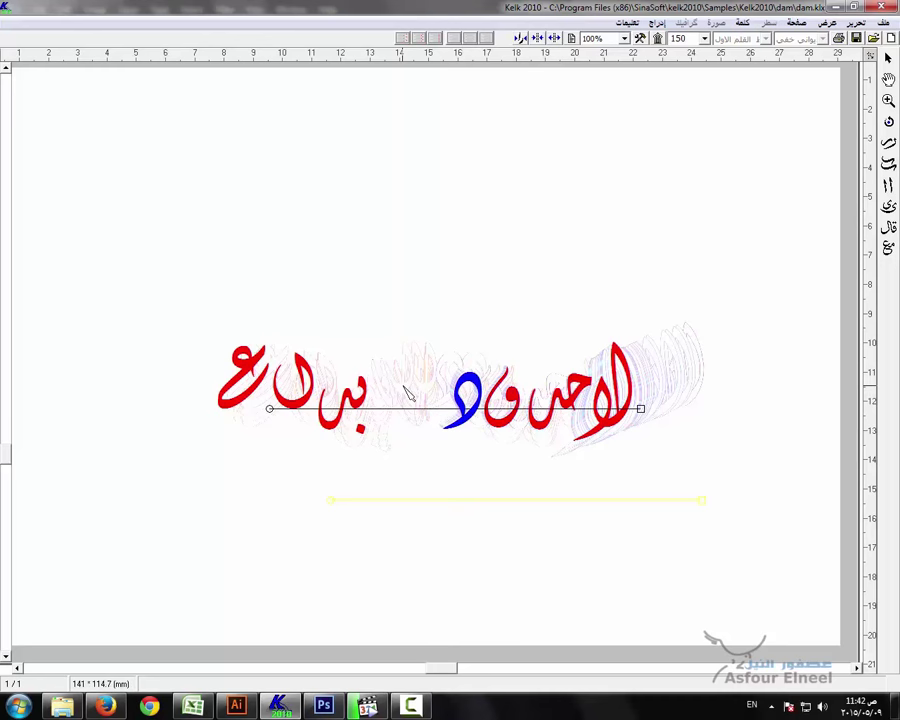
pyautogui.rightClick(460, 572)
pyautogui.click(500, 655)
pyautogui.click(100, 110)
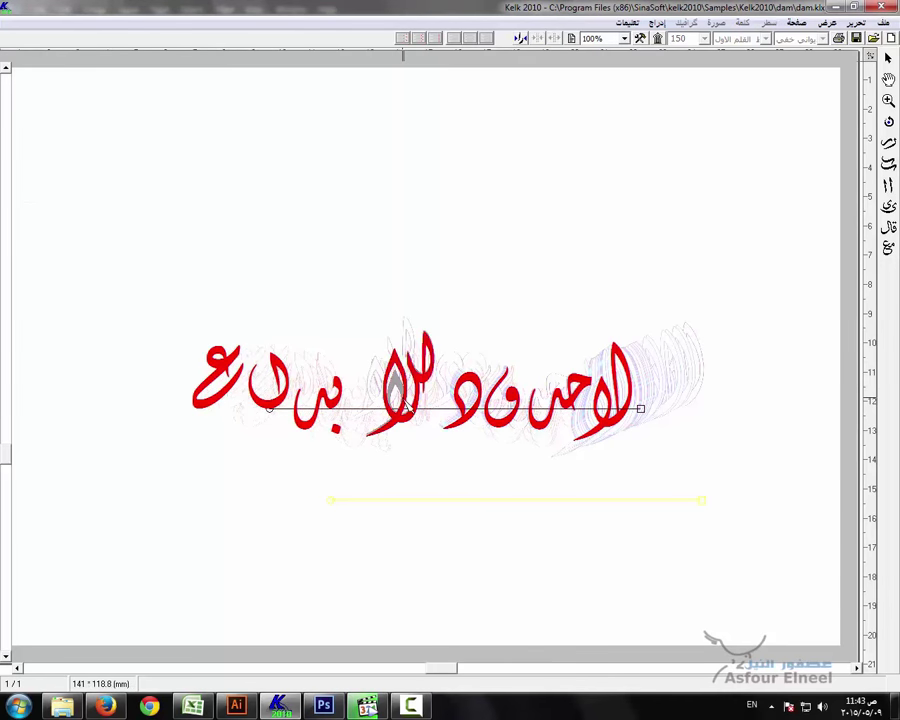
# Give the final ع a new form and add a letter on a new line
pyautogui.click(215, 407)
pyautogui.click(56, 90)
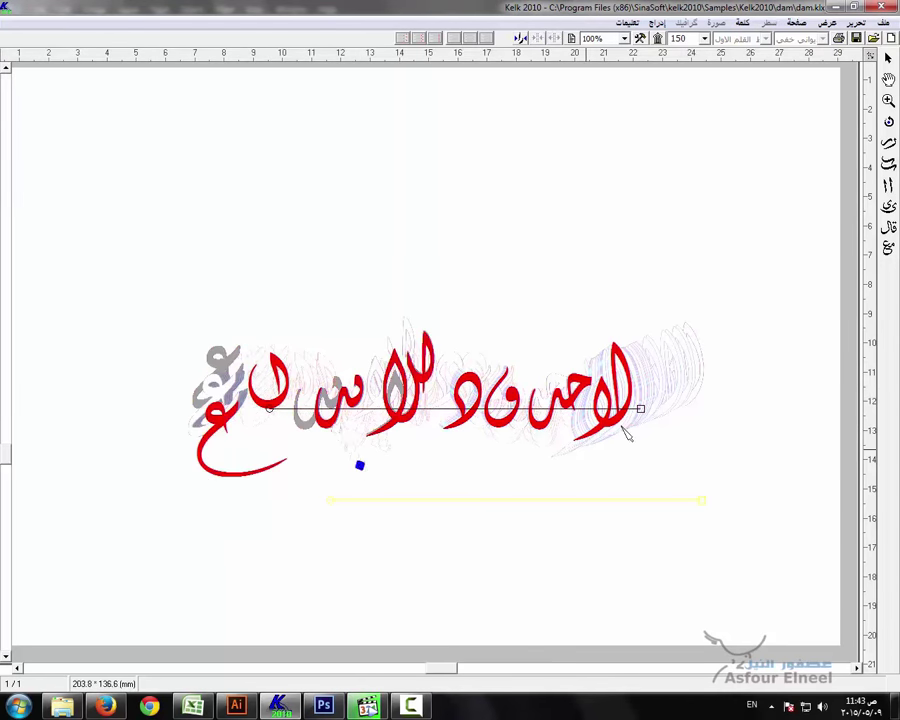
pyautogui.doubleClick(565, 505)
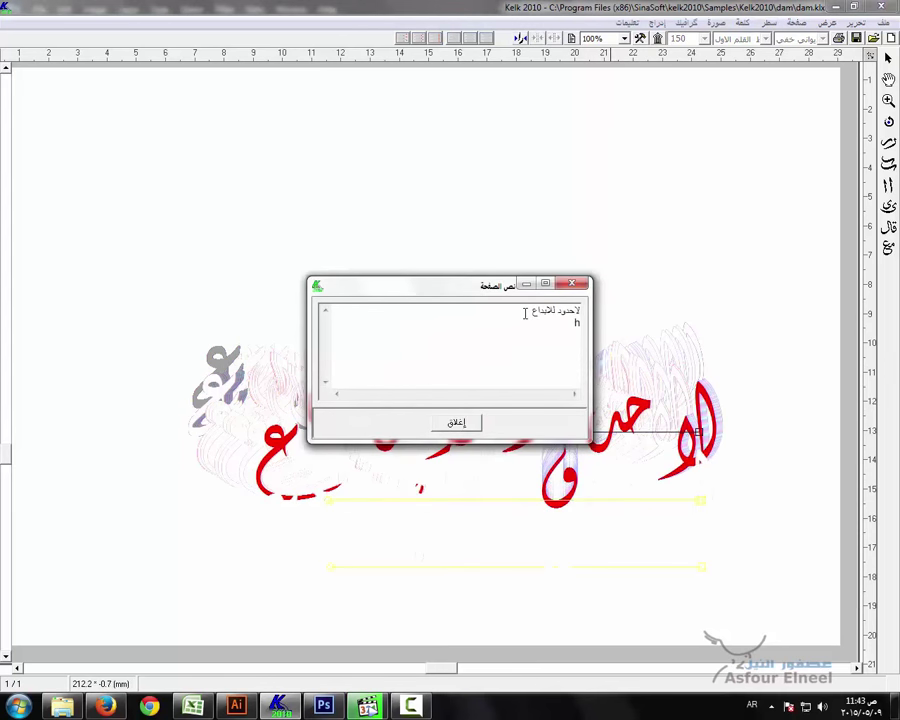
pyautogui.click(456, 422)
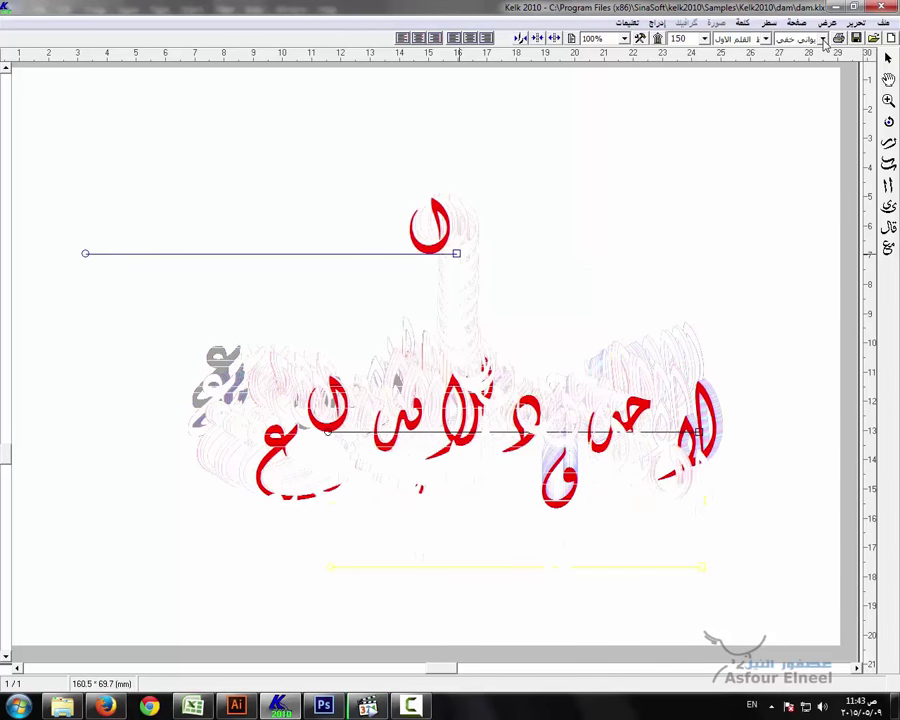
# Change the raised letter's font and make it a tall alif at size 72
pyautogui.click(812, 82)
pyautogui.rightClick(456, 350)
pyautogui.click(500, 424)
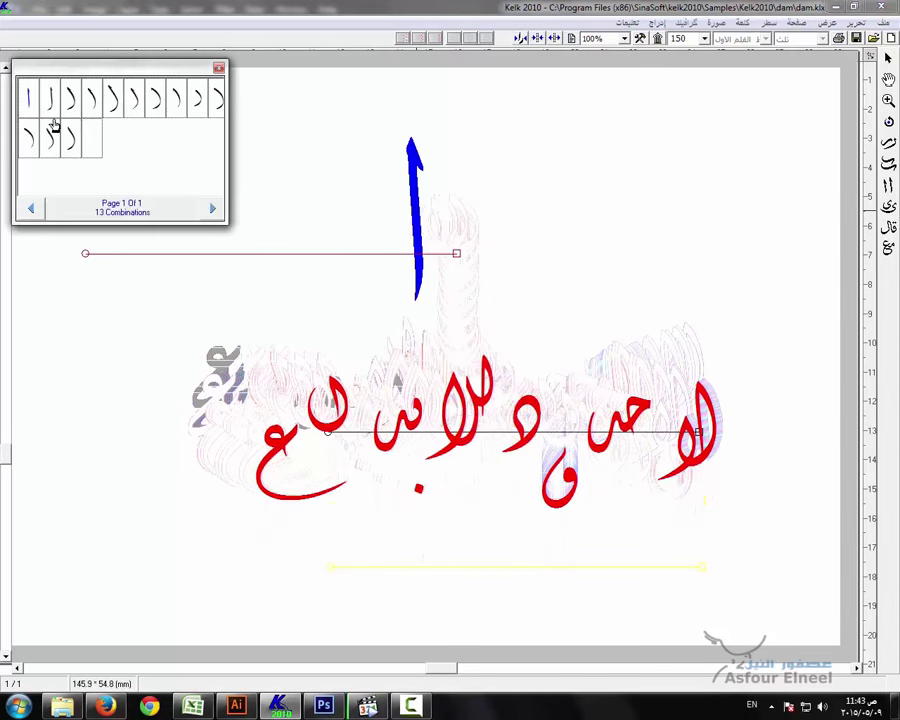
pyautogui.click(70, 145)
pyautogui.click(704, 38)
pyautogui.click(680, 110)
pyautogui.click(365, 288)
# Print the calligraphy in portrait to pdfFactory Pro and save it as a PDF
pyautogui.click(882, 22)
pyautogui.click(850, 176)
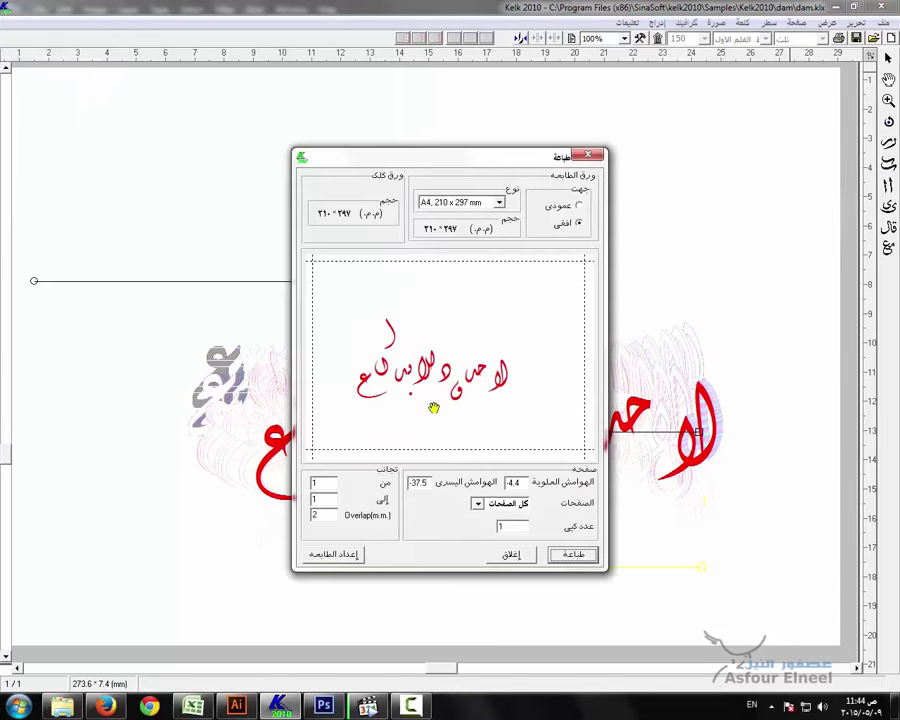
pyautogui.click(333, 553)
pyautogui.click(408, 449)
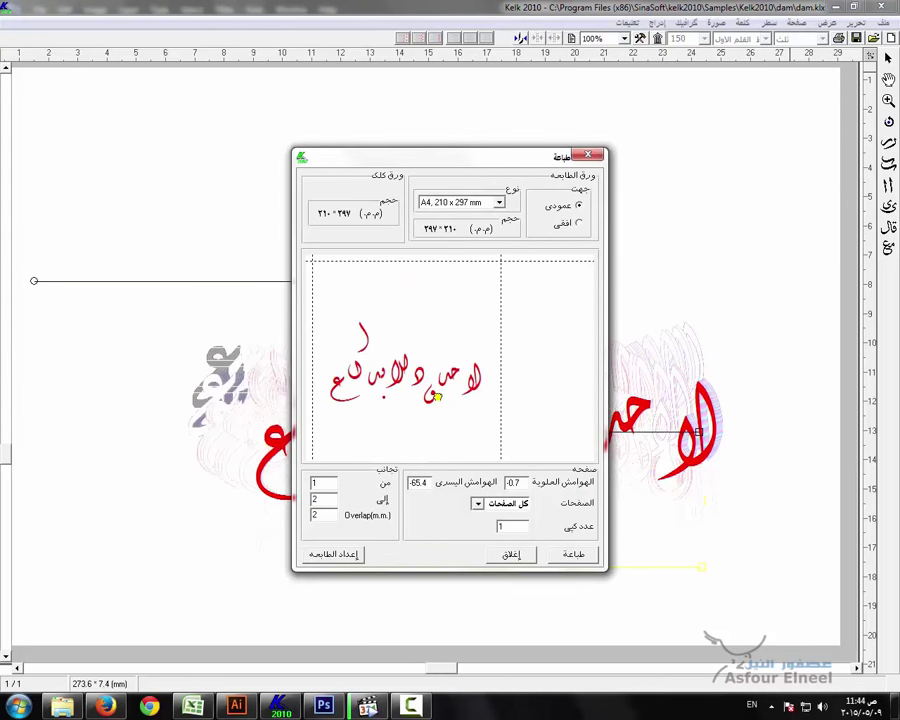
pyautogui.press('Return')
pyautogui.click(350, 642)
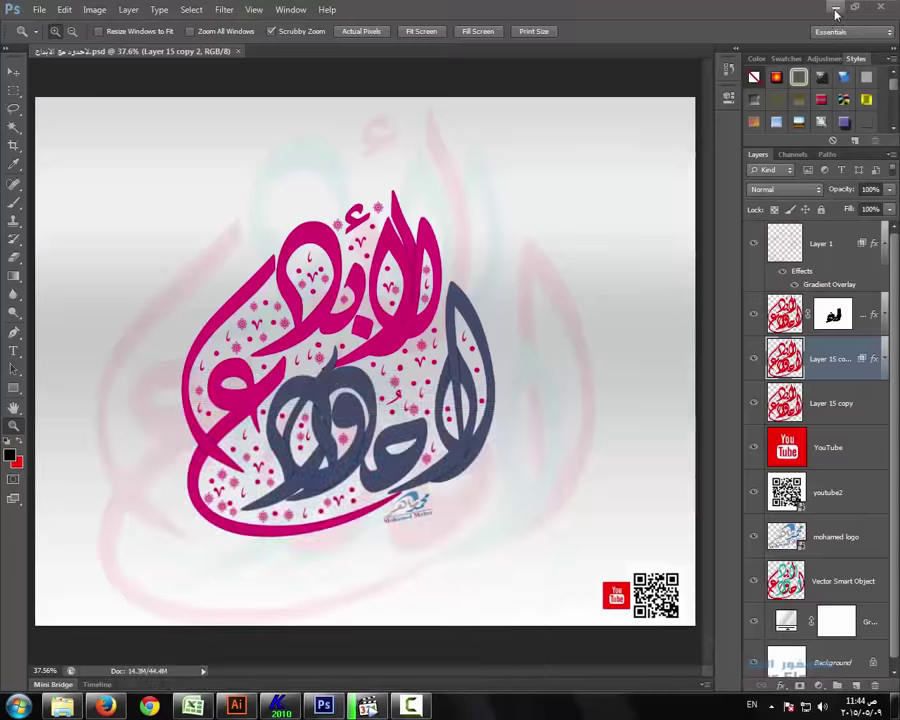
# Place the desktop PDF into the Illustrator document and flatten its transparency
pyautogui.click(836, 12)
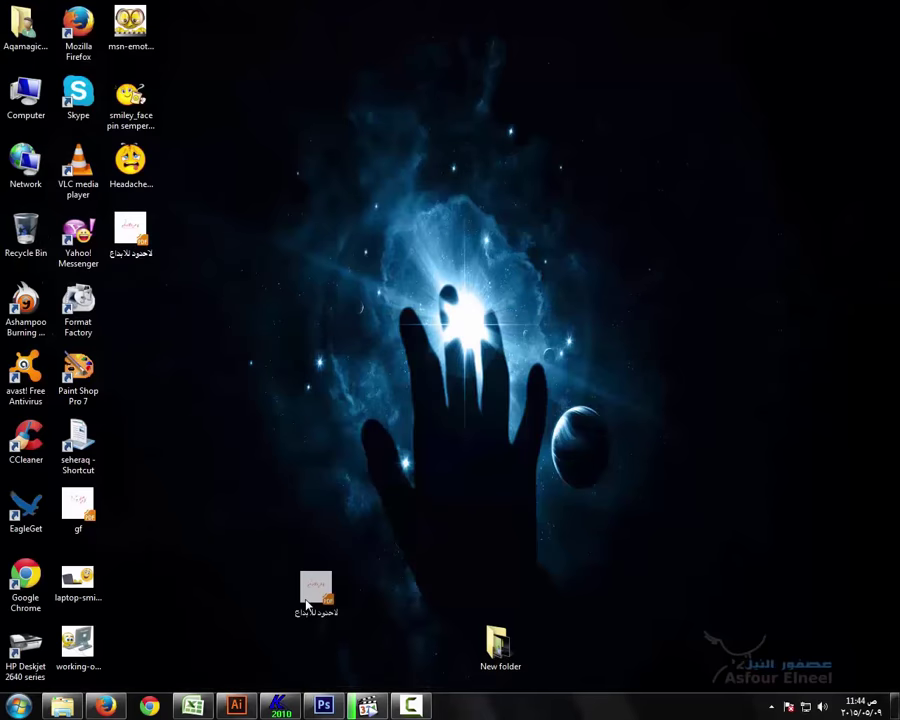
pyautogui.moveTo(315, 590); pyautogui.dragTo(392, 402)
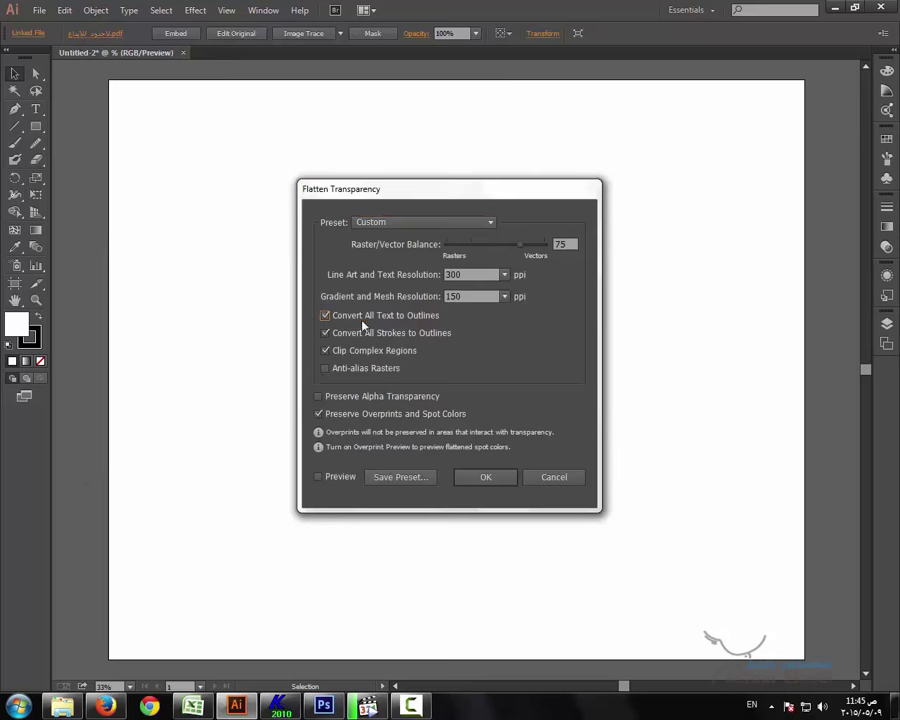
pyautogui.click(482, 474)
# Delete the white background rectangle and the stray و stroke
pyautogui.click(35, 75)
pyautogui.click(344, 316)
pyautogui.press('Delete')
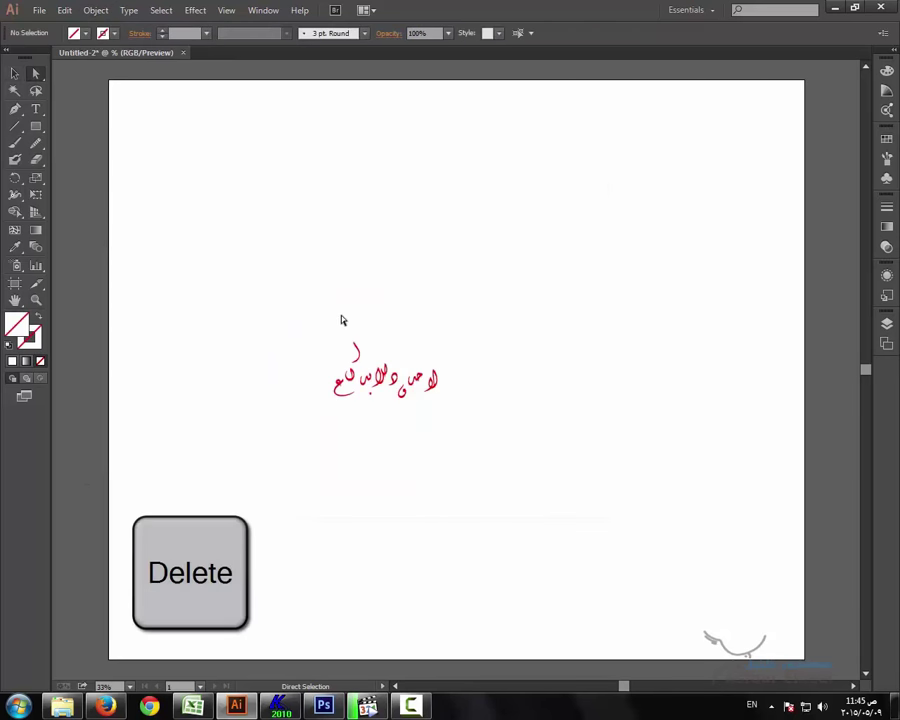
pyautogui.moveTo(380, 352); pyautogui.dragTo(400, 410)
pyautogui.press('Delete')
# Enlarge the calligraphy group and nudge it upward on the artboard
pyautogui.moveTo(262, 290); pyautogui.dragTo(572, 492)
pyautogui.press('v')
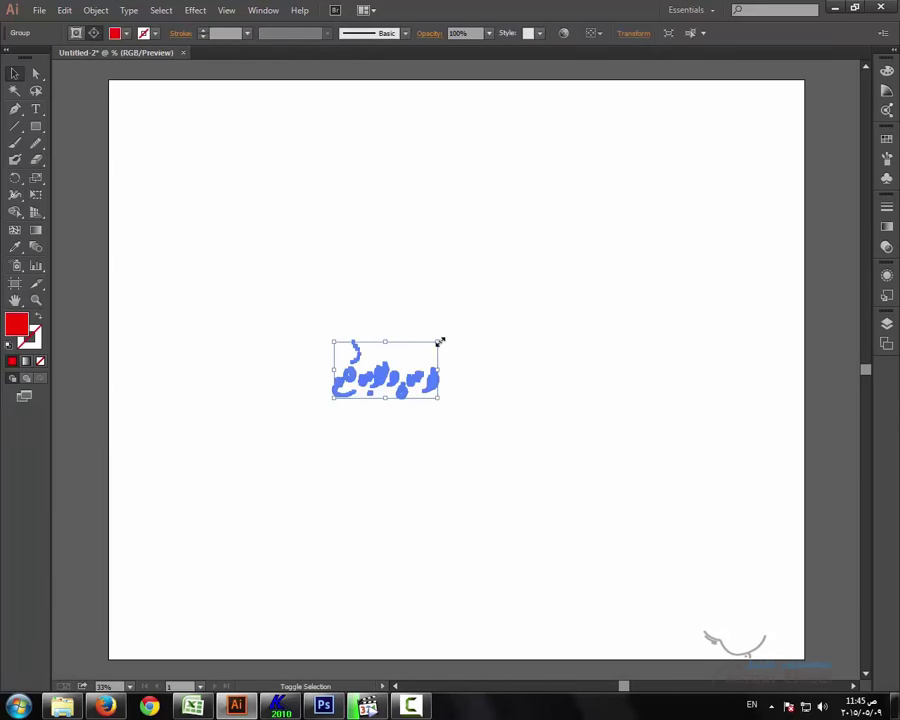
pyautogui.moveTo(438, 338); pyautogui.dragTo(663, 218)
pyautogui.hotkey('ctrl', 'shift', 'a')
pyautogui.click(598, 383)
pyautogui.hotkey('shift', 'Up')
pyautogui.hotkey('shift', 'Up')
pyautogui.hotkey('shift', 'Up')
pyautogui.hotkey('shift', 'Up')
pyautogui.hotkey('shift', 'Up')
pyautogui.hotkey('shift', 'Up')
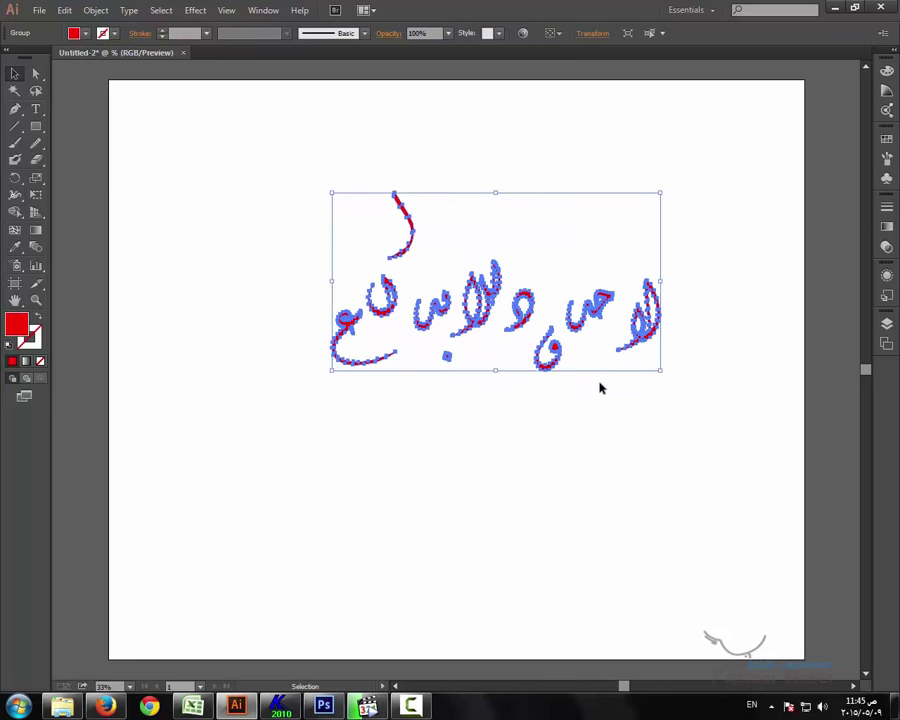
pyautogui.hotkey('ctrl', '=')
pyautogui.hotkey('ctrl', '=')
pyautogui.hscroll(2, 640, 420)
pyautogui.click(680, 452)
pyautogui.hotkey('ctrl', '-')
pyautogui.click(635, 315)
pyautogui.press('a')
pyautogui.click(773, 409)
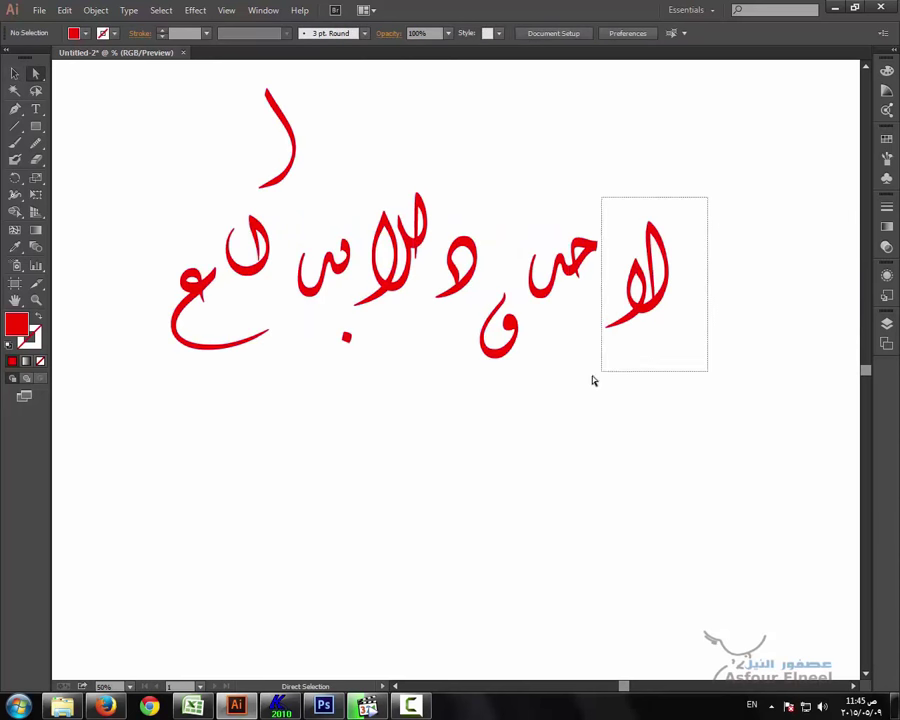
# Zoom in on the لا and reshape part of its outline
pyautogui.moveTo(650, 300); pyautogui.dragTo(736, 544)
pyautogui.scroll(-1, 736, 544)
pyautogui.click(680, 430)
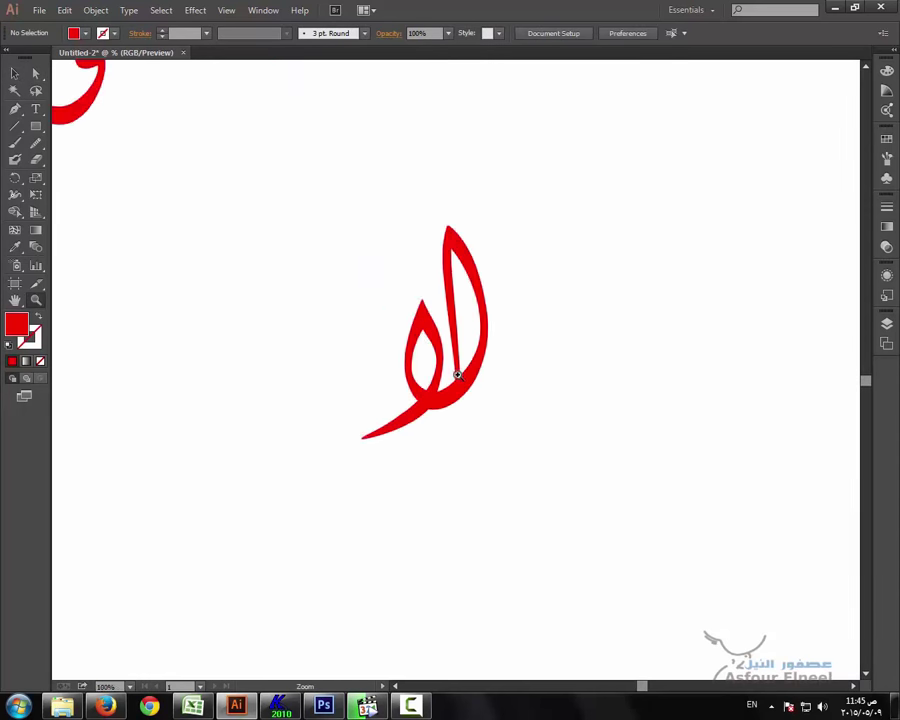
pyautogui.click(458, 373)
pyautogui.press('a')
pyautogui.click(410, 424)
pyautogui.moveTo(410, 424); pyautogui.dragTo(450, 382)
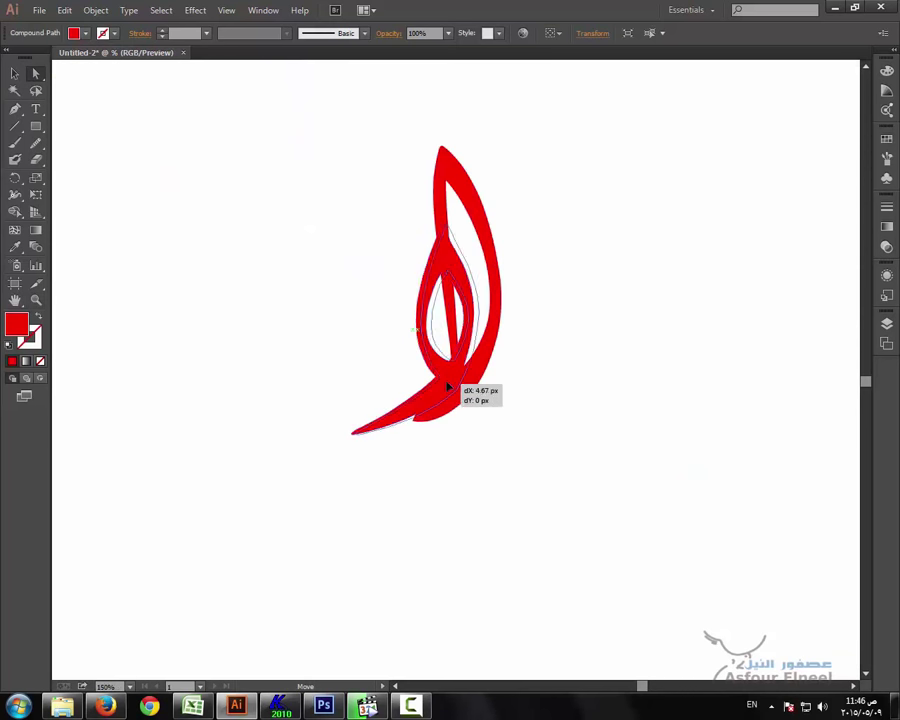
pyautogui.click(483, 482)
# Move the ح down beside the لا and zoom in on the joint
pyautogui.hotkey('ctrl', '-')
pyautogui.hotkey('ctrl', '-')
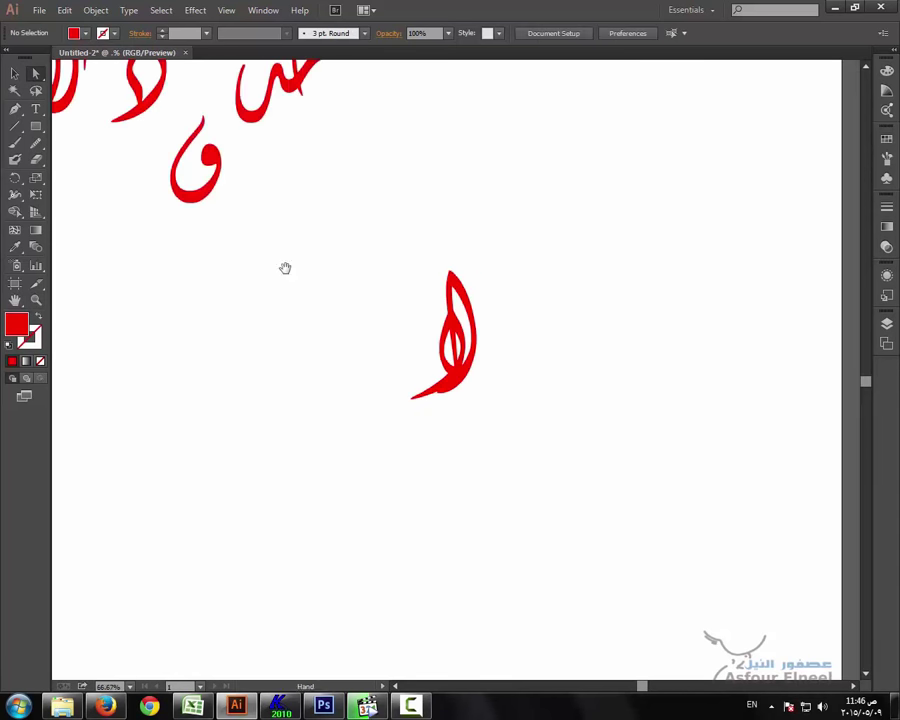
pyautogui.moveTo(284, 266); pyautogui.dragTo(379, 343)
pyautogui.moveTo(414, 133)
pyautogui.mouseDown()
pyautogui.moveTo(518, 435)
pyautogui.moveTo(420, 364)
pyautogui.mouseUp()
pyautogui.click(36, 300)
pyautogui.click(480, 420)
pyautogui.click(432, 372)
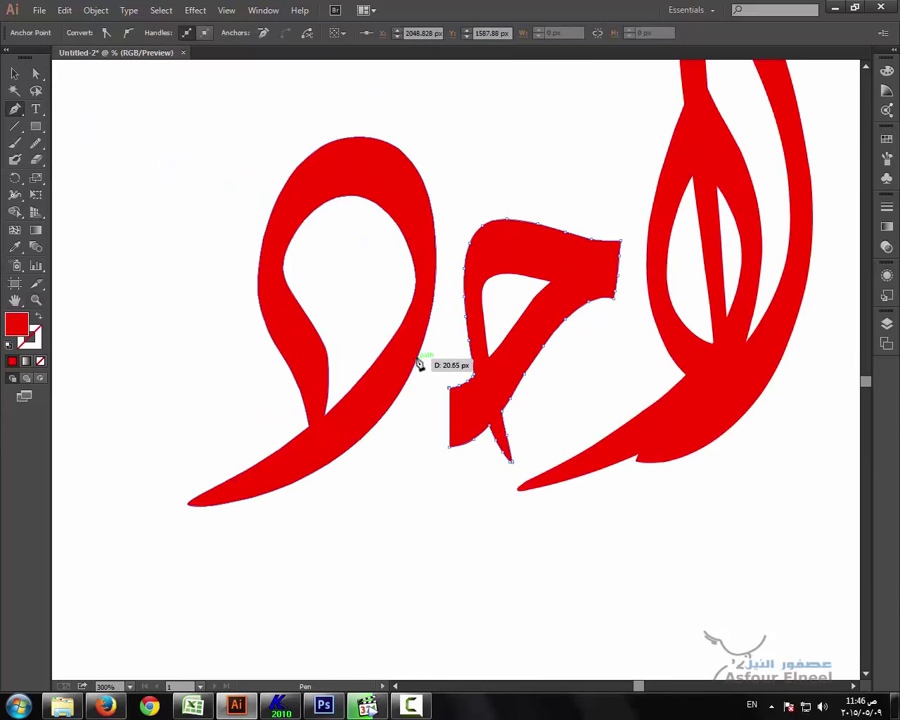
# Pen-draw a curve linking the ح to the left loop and fill the gap beneath
pyautogui.moveTo(452, 459)
pyautogui.mouseDown()
pyautogui.moveTo(475, 463)
pyautogui.moveTo(437, 416)
pyautogui.mouseUp()
pyautogui.moveTo(450, 410); pyautogui.dragTo(493, 492)
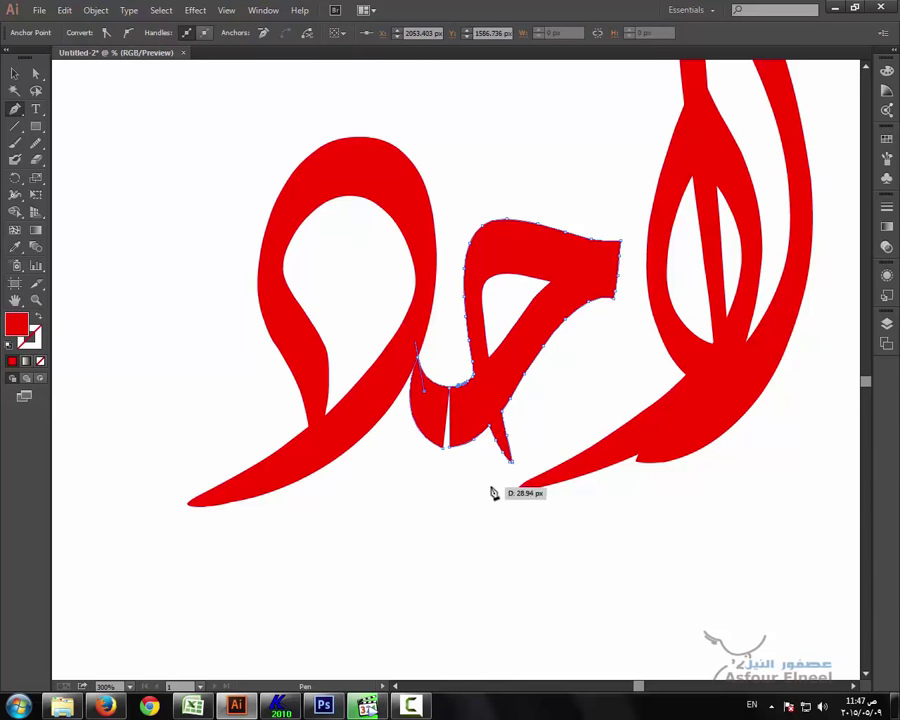
pyautogui.click(445, 446)
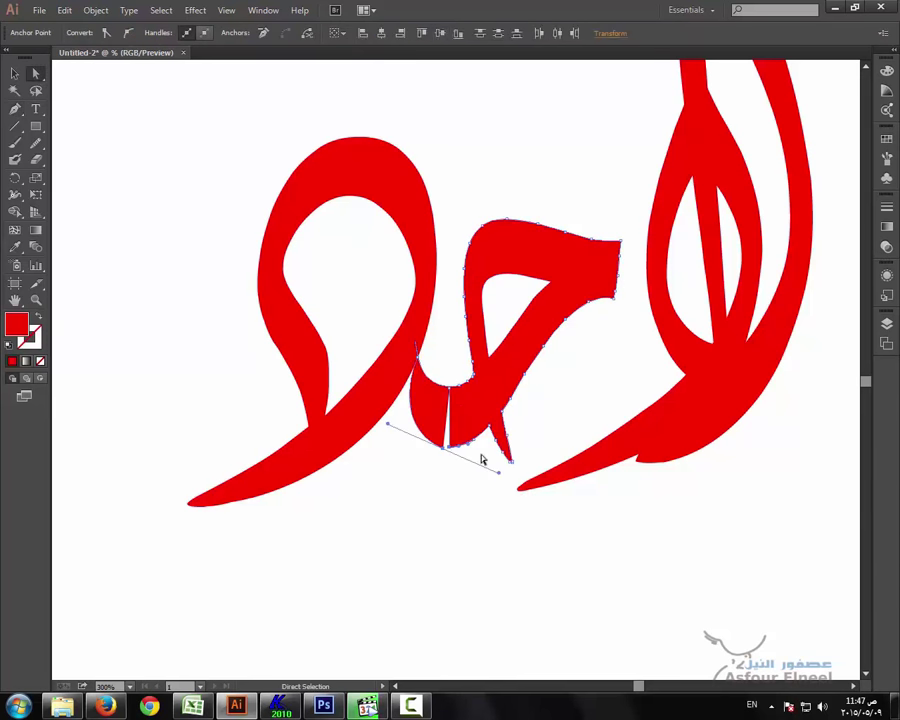
pyautogui.click(441, 314)
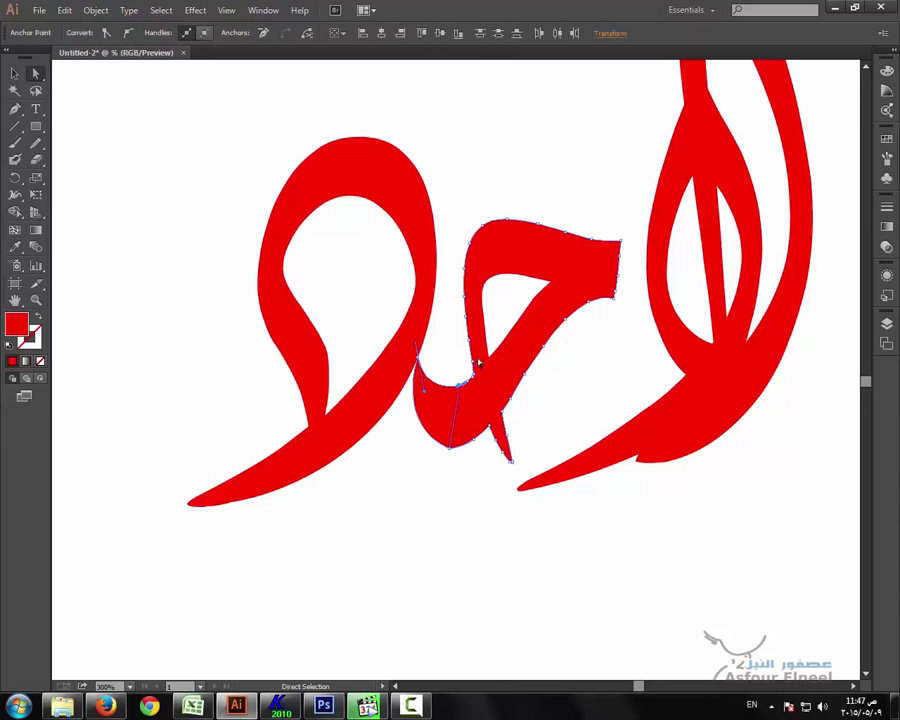
pyautogui.click(456, 452)
pyautogui.click(430, 410)
# Try uniting the overlapping shapes with Pathfinder, then select the middle letter's compound path
pyautogui.click(263, 10)
pyautogui.click(330, 436)
pyautogui.click(141, 341)
pyautogui.click(568, 381)
pyautogui.click(473, 421)
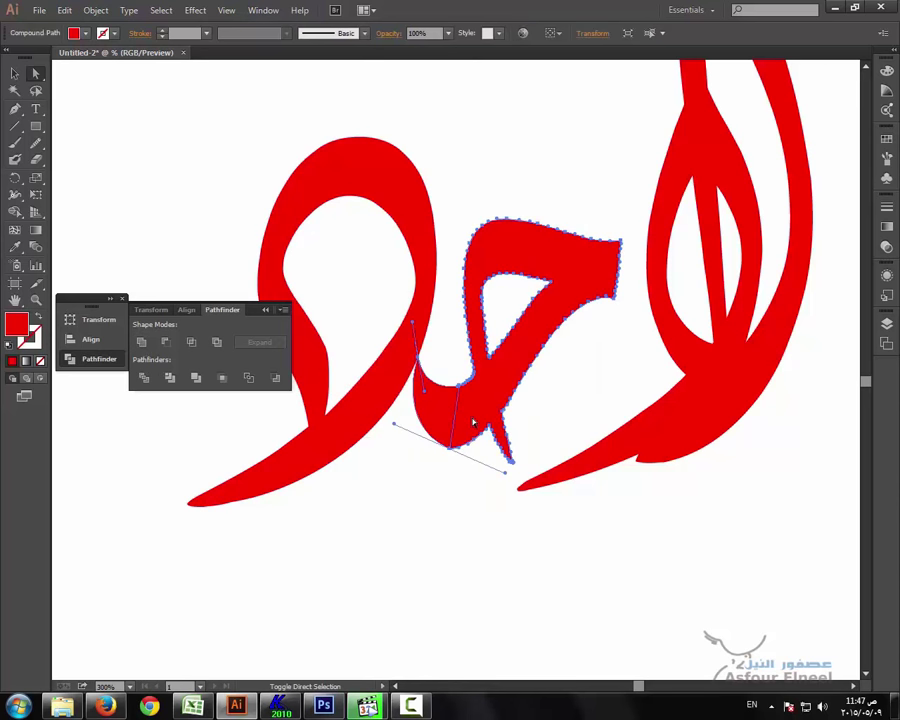
pyautogui.click(510, 443)
# Switch to the Smooth tool and shift the left loop up and right
pyautogui.click(35, 143)
pyautogui.click(100, 157)
pyautogui.moveTo(265, 304); pyautogui.dragTo(209, 573)
pyautogui.click(35, 73)
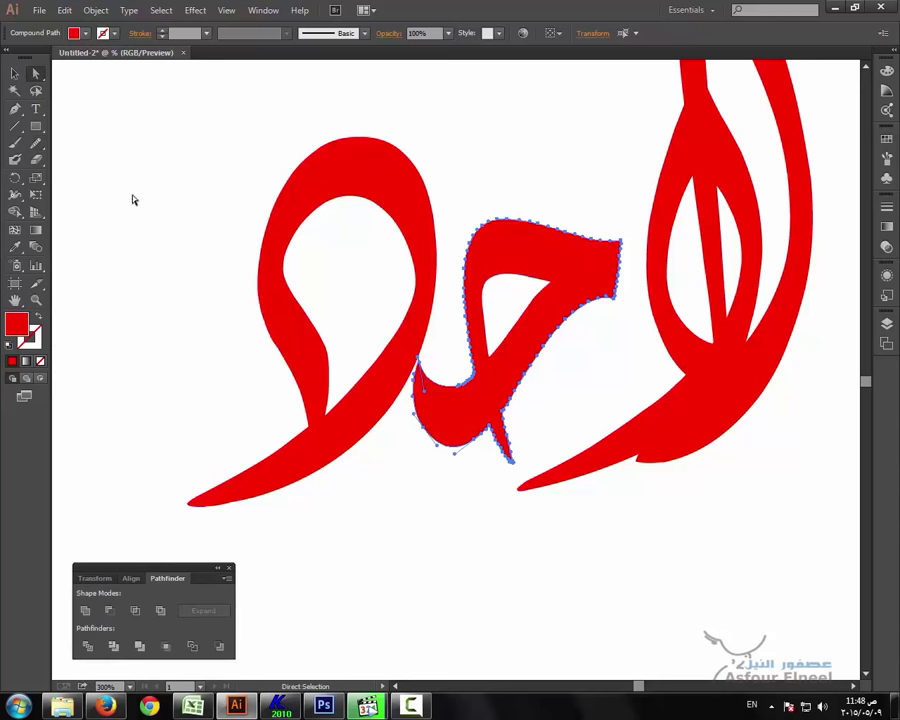
pyautogui.moveTo(378, 202); pyautogui.dragTo(393, 181)
pyautogui.hotkey('ctrl', '-')
pyautogui.hotkey('ctrl', '-')
pyautogui.hotkey('ctrl', '-')
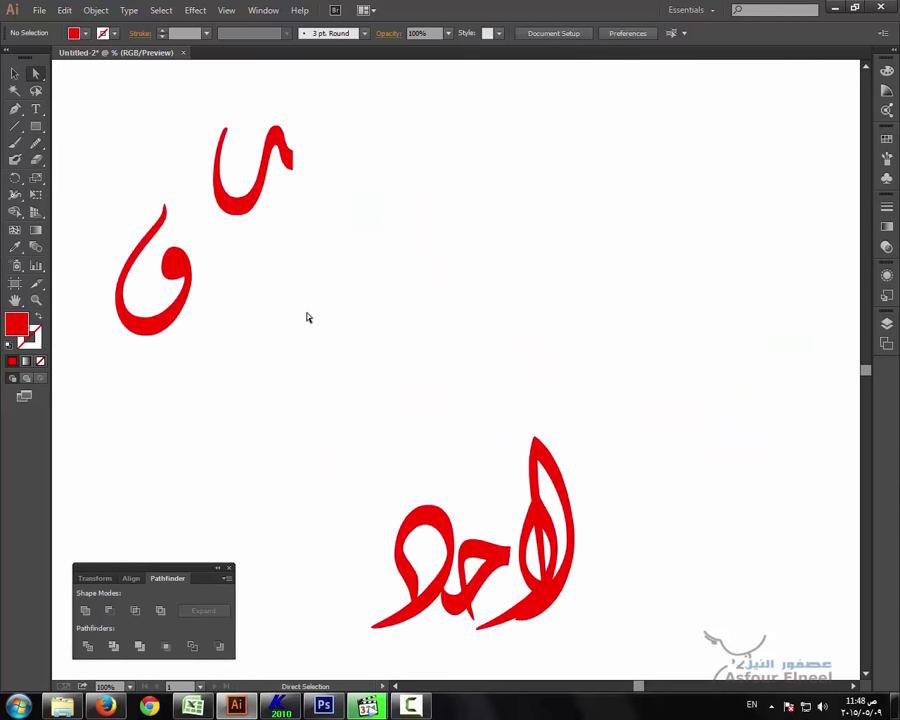
# Slide the و loop left over the joined letters, then nudge it slightly right
pyautogui.scroll(-5, 306, 314)
pyautogui.moveTo(166, 105)
pyautogui.mouseDown()
pyautogui.moveTo(325, 450)
pyautogui.moveTo(406, 393)
pyautogui.mouseUp()
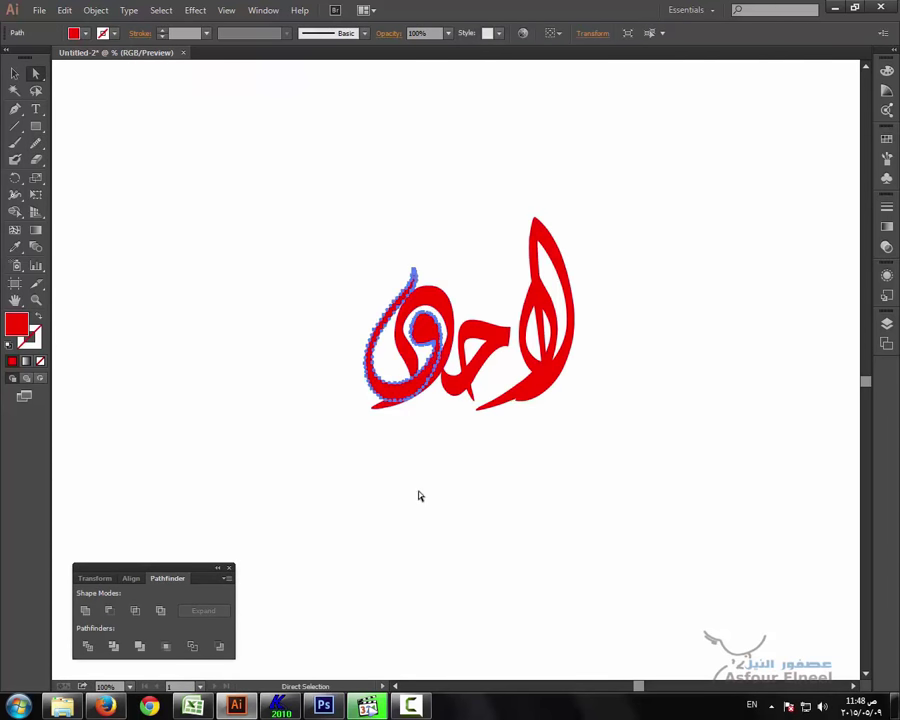
pyautogui.click(455, 340)
pyautogui.moveTo(455, 340); pyautogui.dragTo(395, 342)
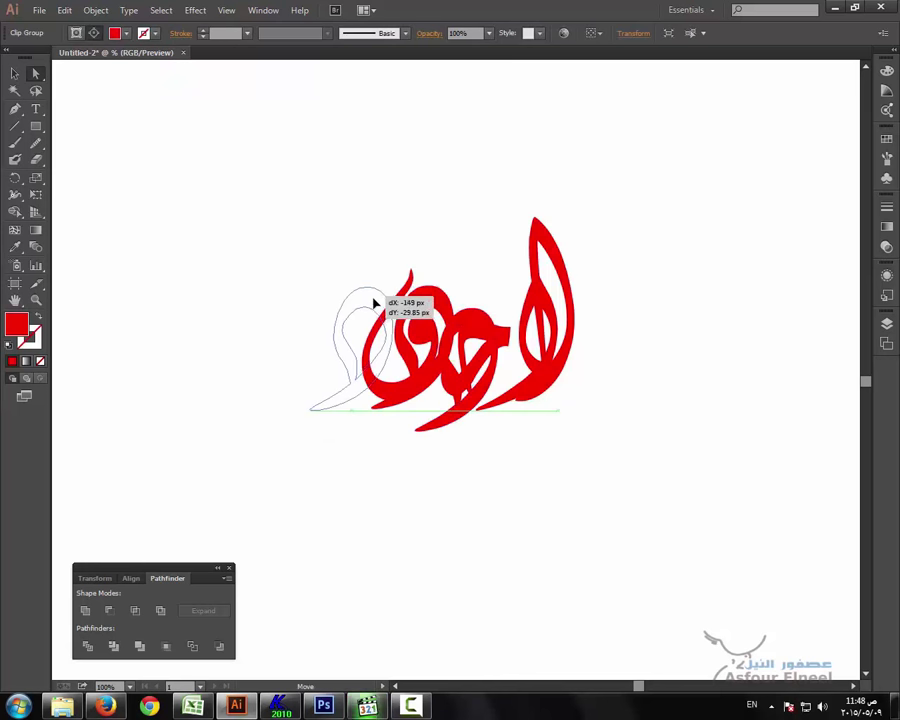
pyautogui.hotkey('shift', 'Right')
pyautogui.hotkey('shift', 'Right')
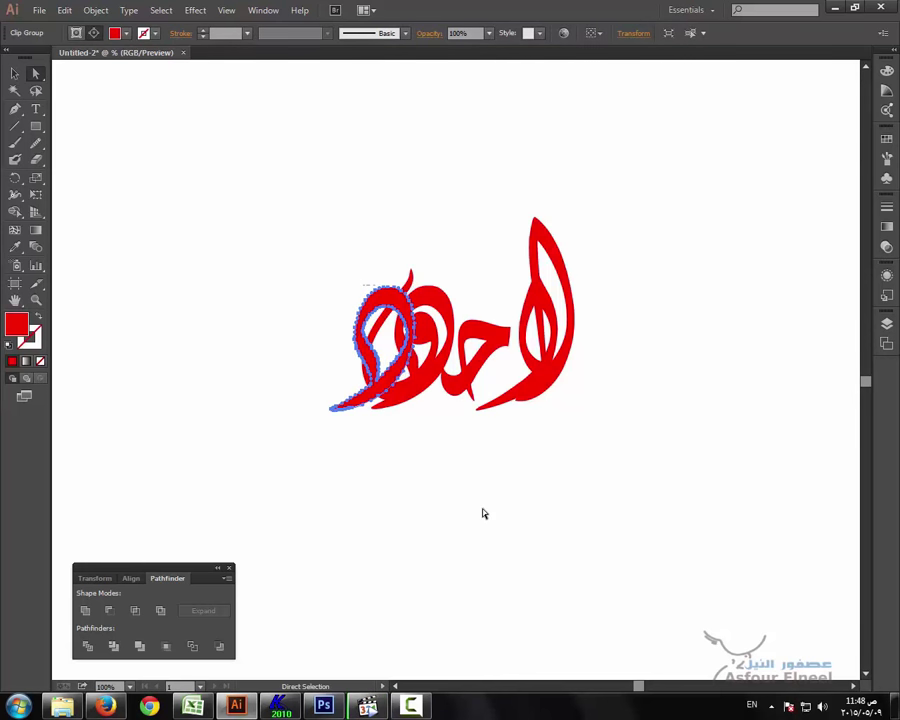
pyautogui.hotkey('ctrl', 'z')
pyautogui.hotkey('ctrl', 'shift', 'z')
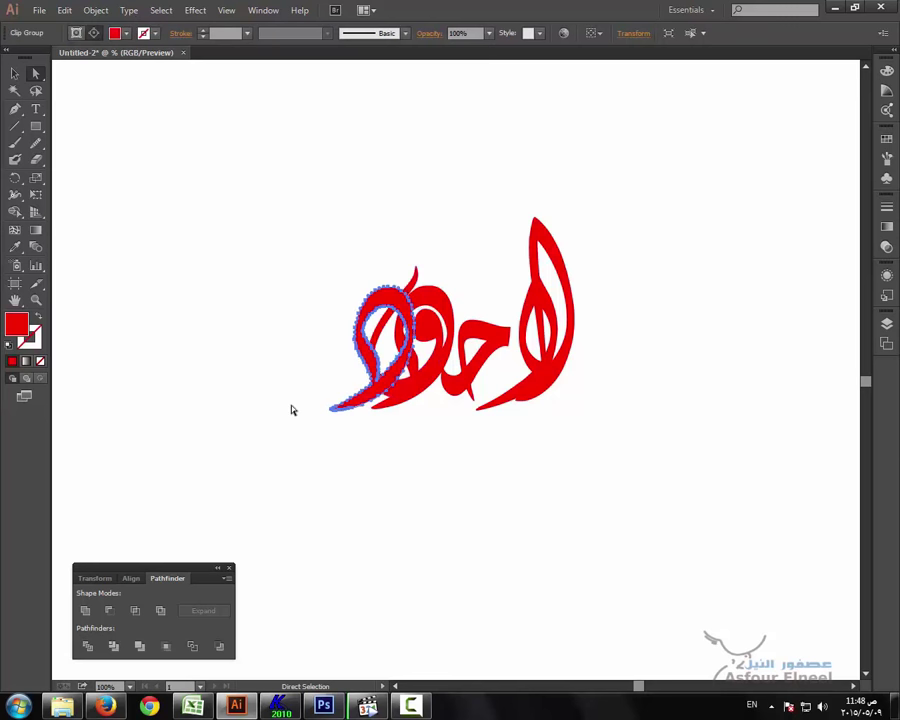
# Zoom out and move the alif next to the other letters
pyautogui.click(464, 499)
pyautogui.hotkey('ctrl', '-')
pyautogui.moveTo(266, 351); pyautogui.dragTo(399, 379)
pyautogui.moveTo(475, 226); pyautogui.dragTo(740, 341)
# Move the ر beside the alif and the lam-alif loop beside the ر
pyautogui.moveTo(256, 206); pyautogui.dragTo(566, 314)
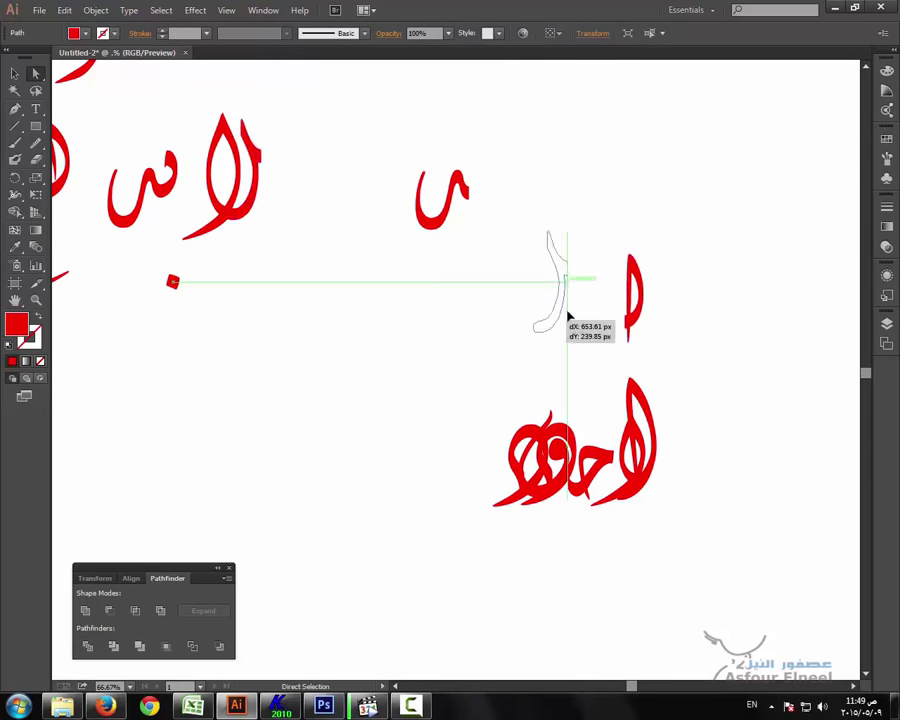
pyautogui.moveTo(184, 236); pyautogui.dragTo(530, 293)
pyautogui.hotkey('ctrl', 'z')
pyautogui.moveTo(228, 215); pyautogui.dragTo(570, 320)
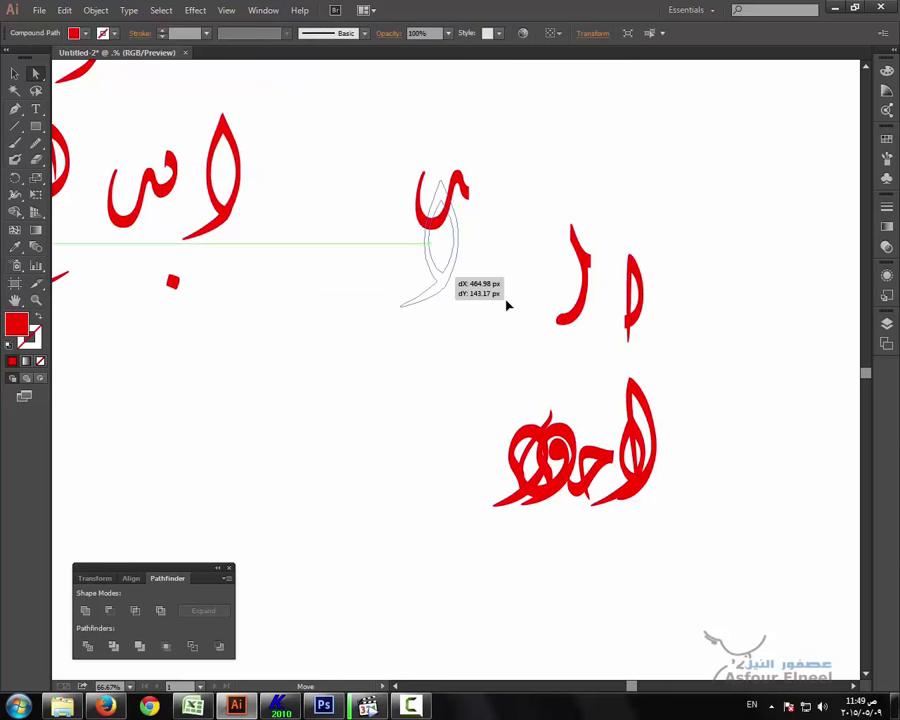
pyautogui.moveTo(538, 357); pyautogui.dragTo(528, 350)
pyautogui.click(528, 350)
# Lower the lam-alif loop slightly and resize it to fit the stroke
pyautogui.hotkey('ctrl', '+')
pyautogui.hotkey('ctrl', '+')
pyautogui.hotkey('ctrl', '+')
pyautogui.click(36, 73)
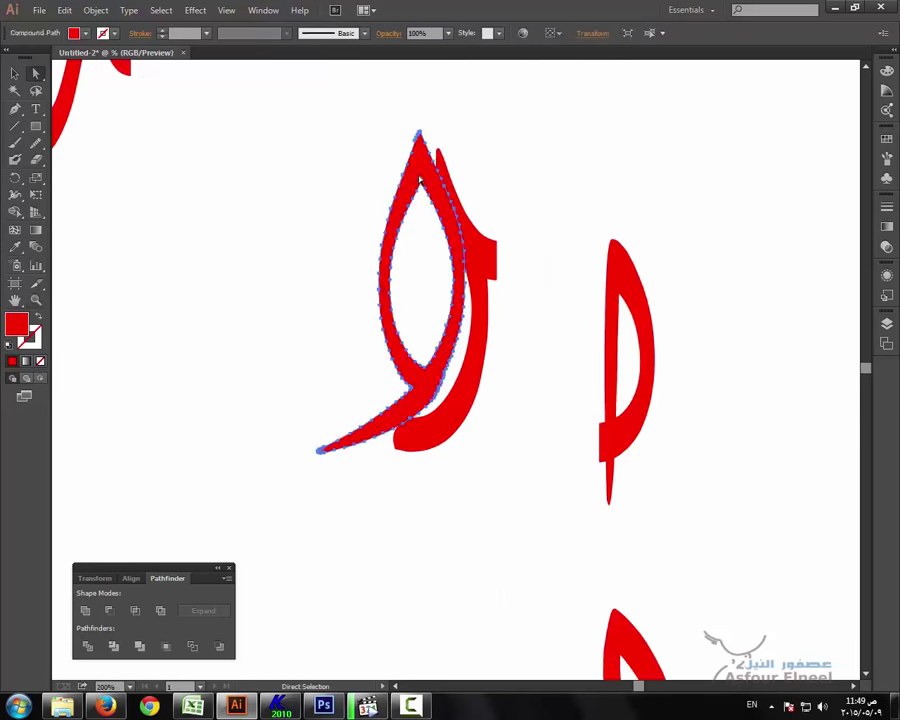
pyautogui.moveTo(385, 290); pyautogui.dragTo(387, 315)
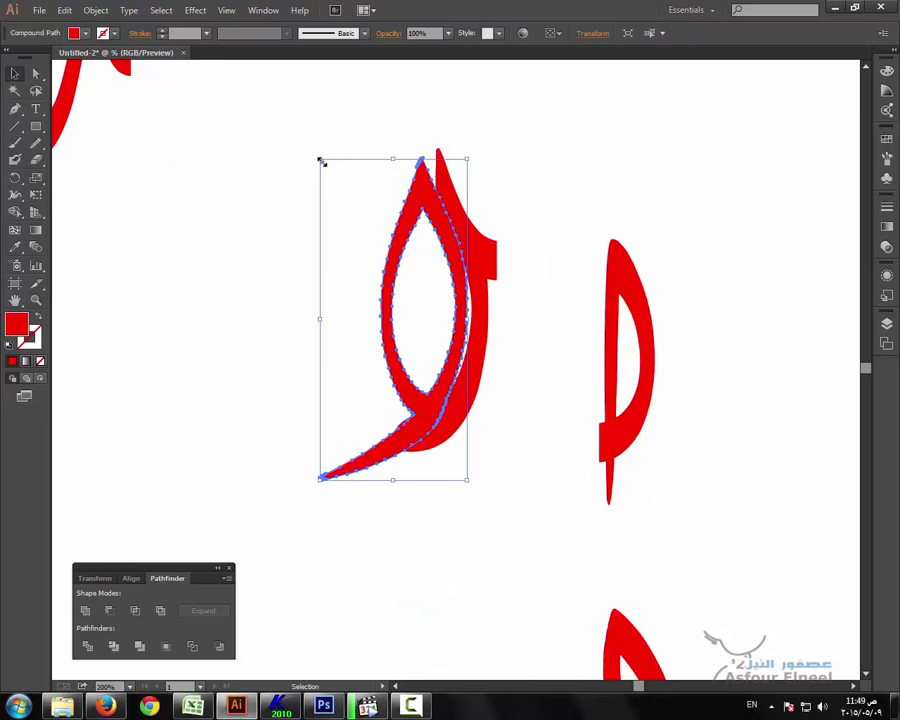
pyautogui.moveTo(320, 160); pyautogui.dragTo(327, 179)
pyautogui.moveTo(467, 319); pyautogui.dragTo(471, 328)
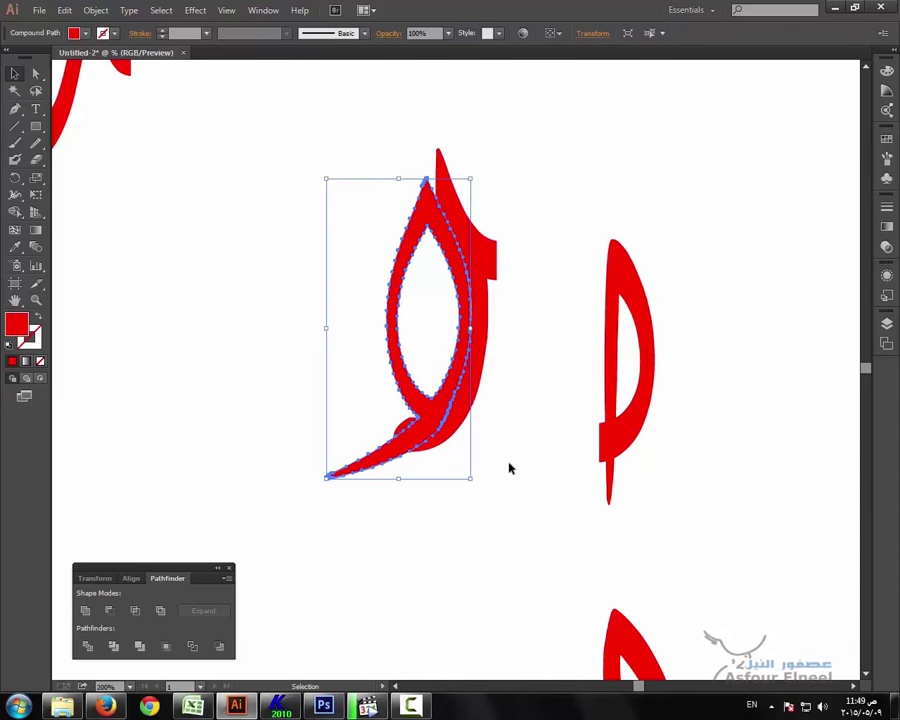
# Pull the loop's top point down and widen the loop toward the left
pyautogui.hotkey('ctrl', 'a')
pyautogui.click(33, 73)
pyautogui.click(424, 180)
pyautogui.moveTo(398, 177); pyautogui.dragTo(398, 196)
pyautogui.click(324, 336)
pyautogui.hotkey('ctrl', 'a')
pyautogui.click(410, 254)
pyautogui.moveTo(334, 340); pyautogui.dragTo(311, 339)
pyautogui.hotkey('ctrl', 'a')
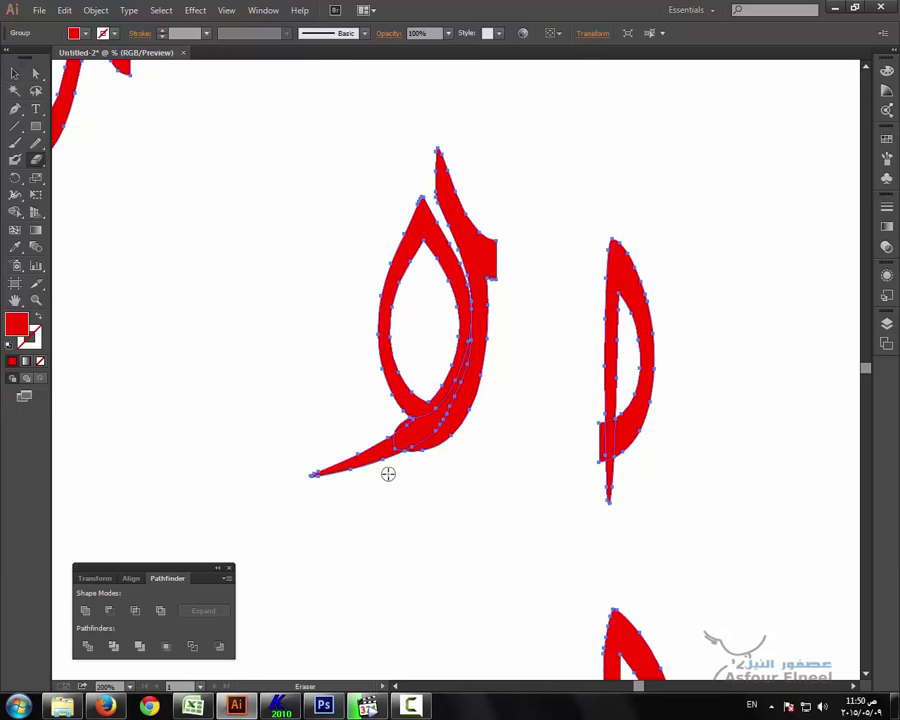
# Move the right letter beside the loop and zoom to 400% on the strokes
pyautogui.click(35, 73)
pyautogui.click(476, 268)
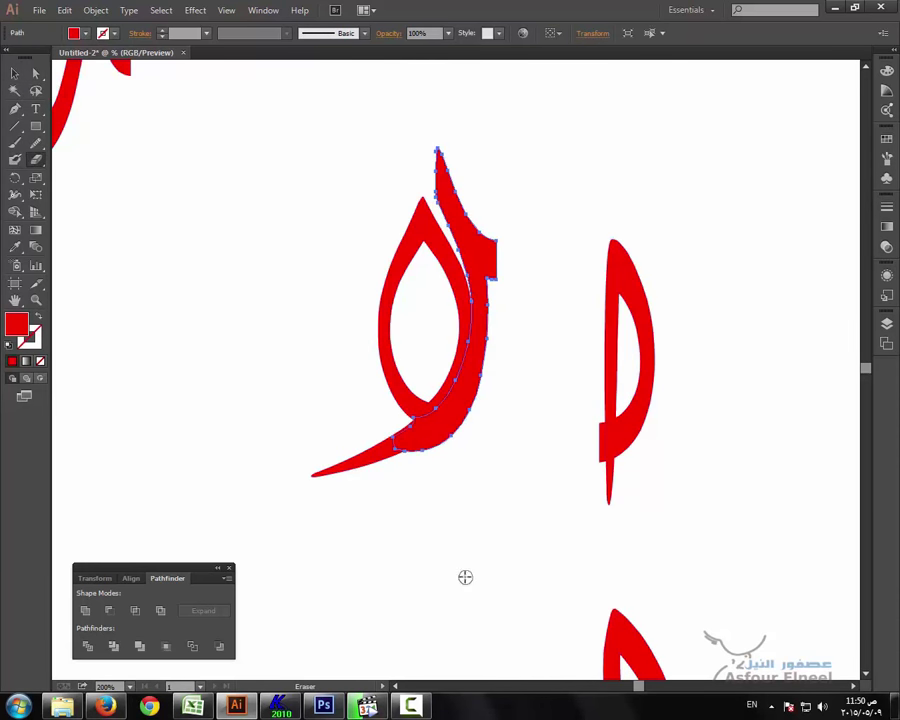
pyautogui.moveTo(628, 432); pyautogui.dragTo(582, 432)
pyautogui.press('z')
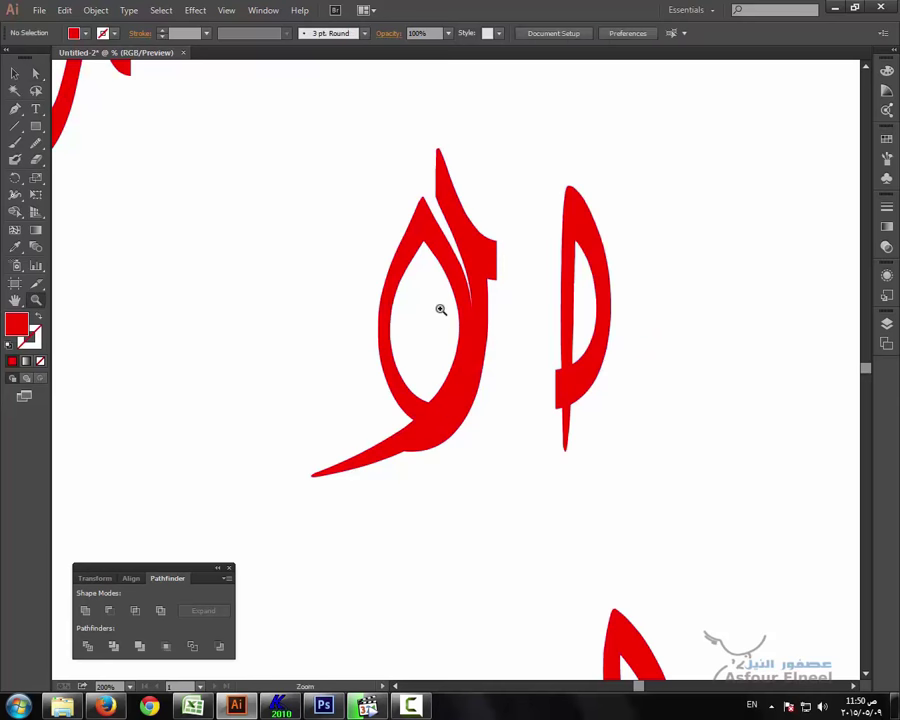
pyautogui.click(440, 310)
# Delete the notch anchor and slide the right letter over the left stroke
pyautogui.click(35, 73)
pyautogui.click(510, 330)
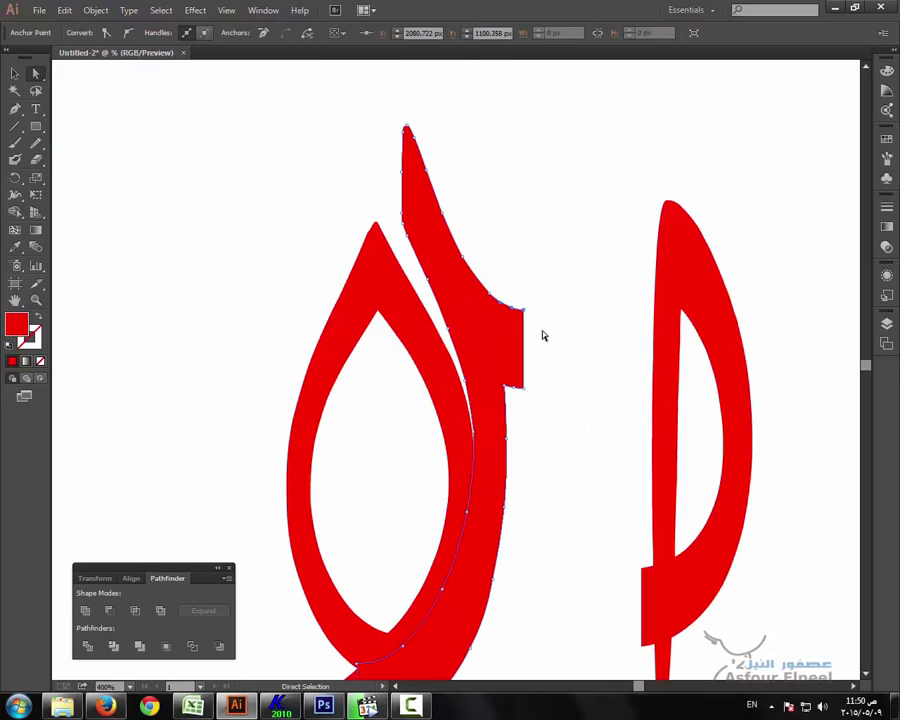
pyautogui.click(263, 33)
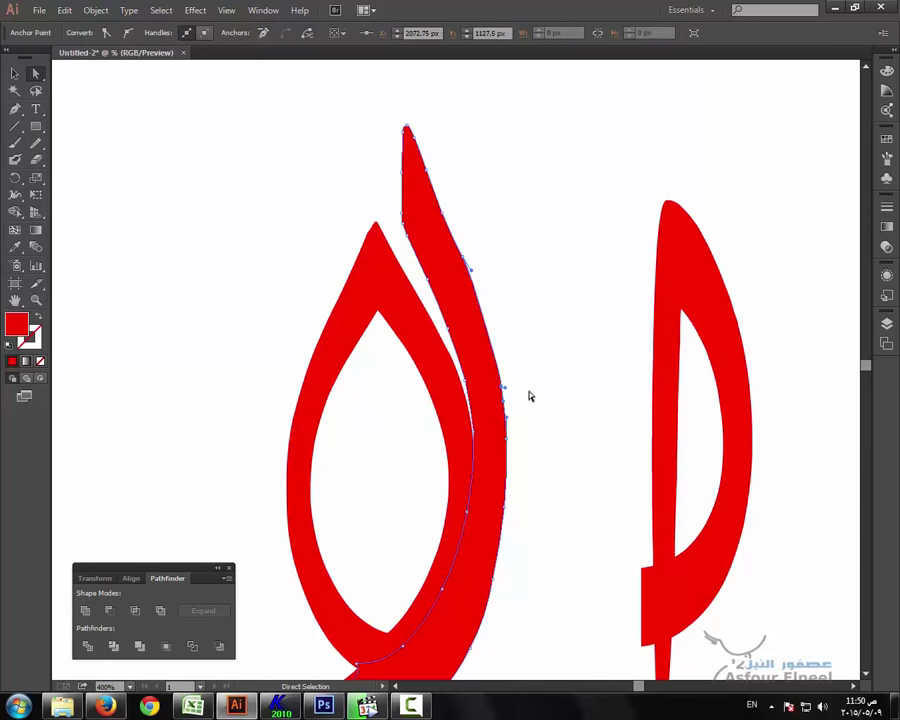
pyautogui.keyDown('alt'); pyautogui.click(505, 410); pyautogui.keyUp('alt')
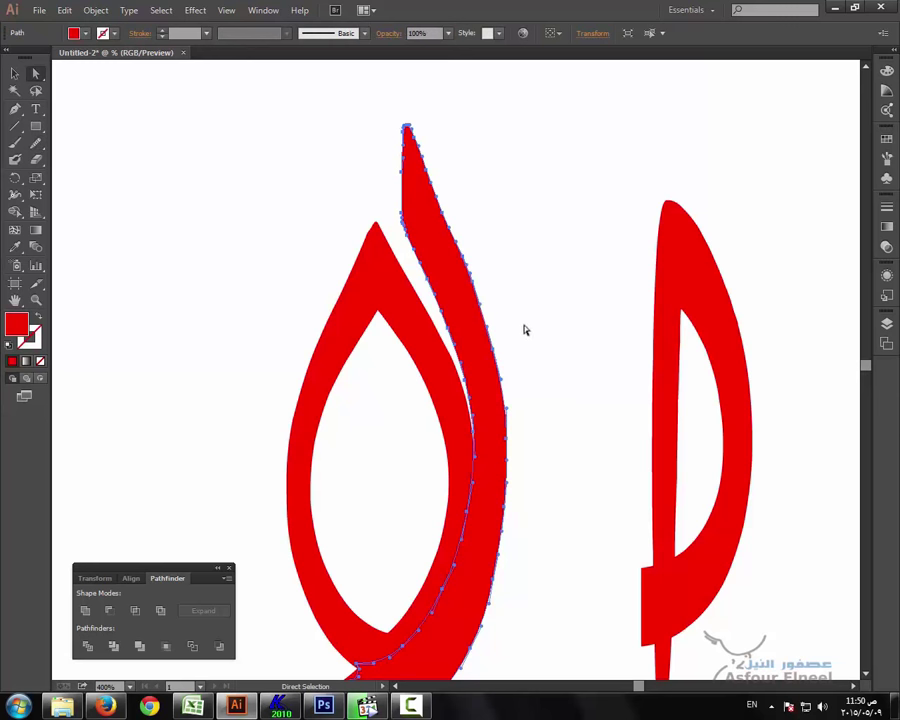
pyautogui.moveTo(695, 530); pyautogui.dragTo(545, 500)
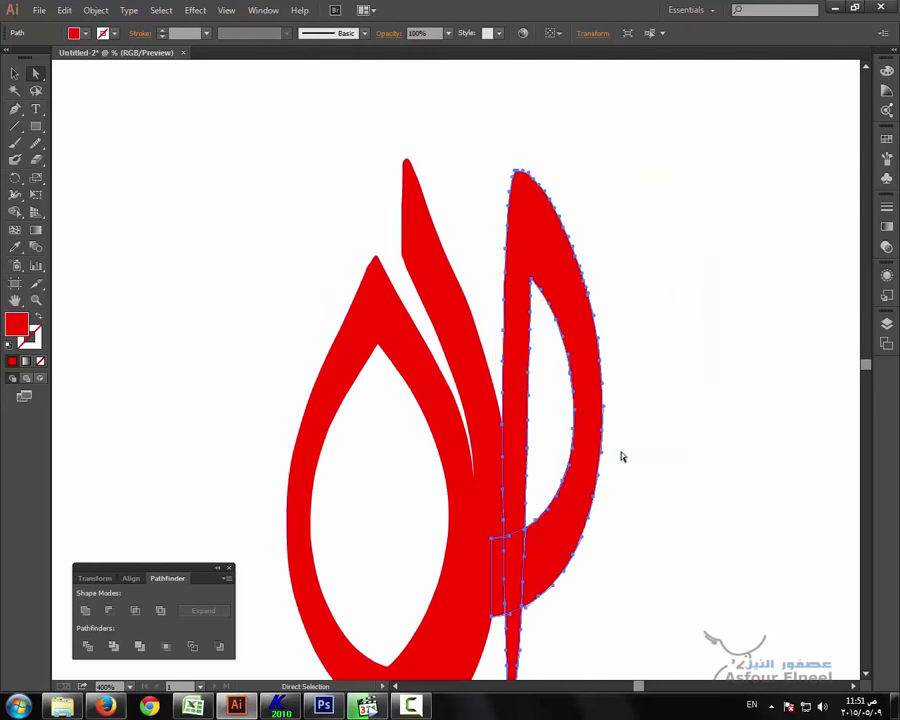
pyautogui.click(640, 460)
pyautogui.hotkey('ctrl', '-')
# Stack the upper letter group onto the lower word and bring the و shape down
pyautogui.moveTo(510, 268); pyautogui.dragTo(510, 276)
pyautogui.moveTo(608, 146); pyautogui.dragTo(260, 616)
pyautogui.scroll(-3, 528, 371)
pyautogui.moveTo(500, 170); pyautogui.dragTo(562, 428)
pyautogui.click(584, 546)
pyautogui.hotkey('ctrl', '-')
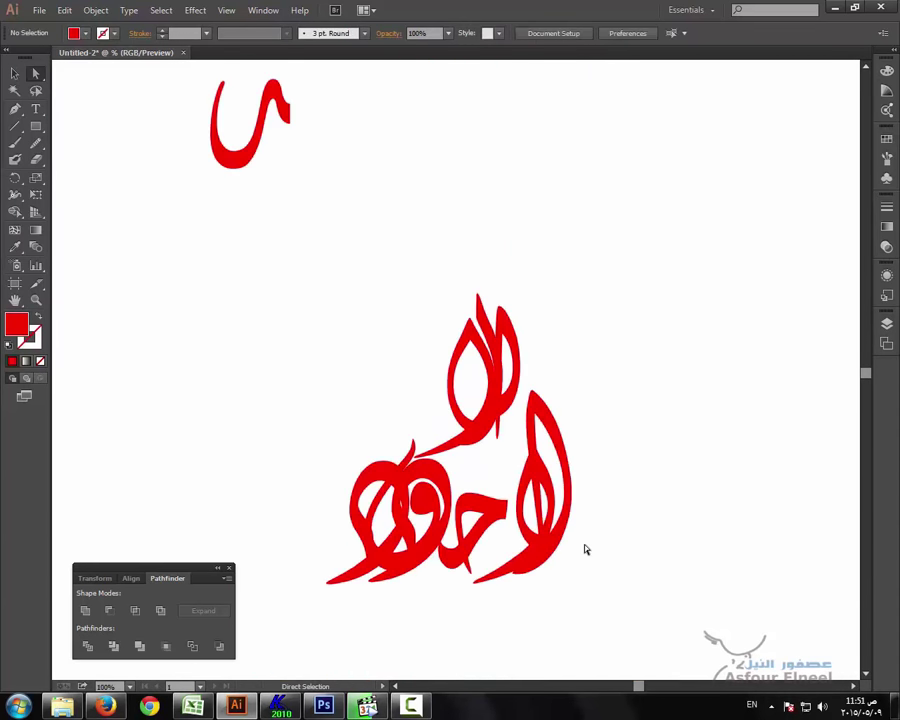
pyautogui.moveTo(60, 108)
pyautogui.mouseDown()
pyautogui.moveTo(643, 441)
pyautogui.moveTo(640, 428)
pyautogui.moveTo(472, 340)
pyautogui.moveTo(613, 381)
pyautogui.mouseUp()
pyautogui.moveTo(646, 444); pyautogui.dragTo(646, 458)
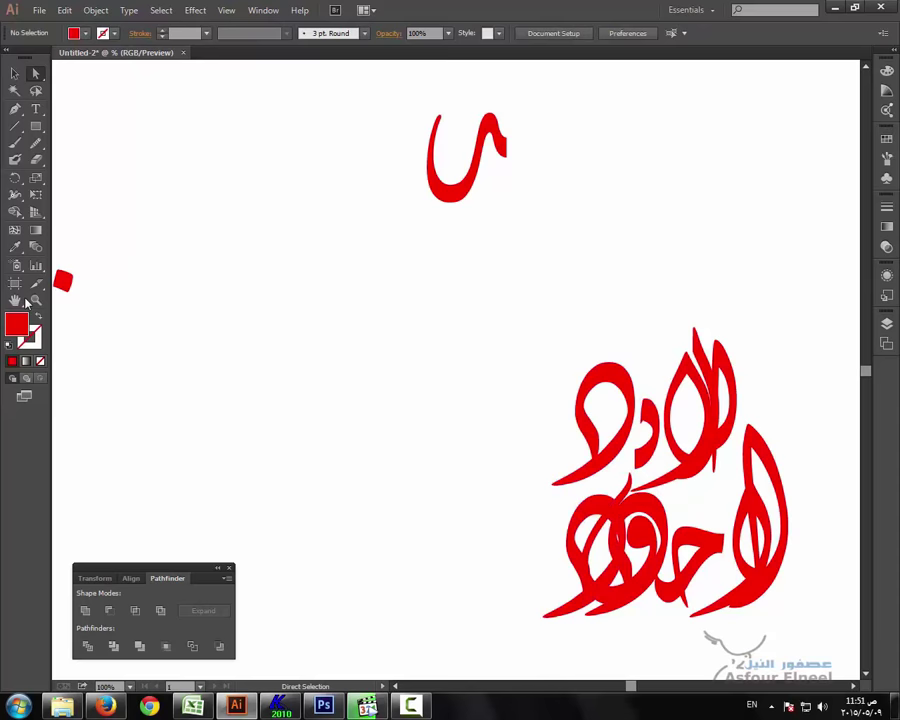
# Pen-draw a closed curved piece under the upper-row د and adjust its bottom anchor
pyautogui.click(35, 300)
pyautogui.click(660, 470)
pyautogui.click(486, 370)
pyautogui.press('p')
pyautogui.moveTo(483, 341); pyautogui.dragTo(450, 300)
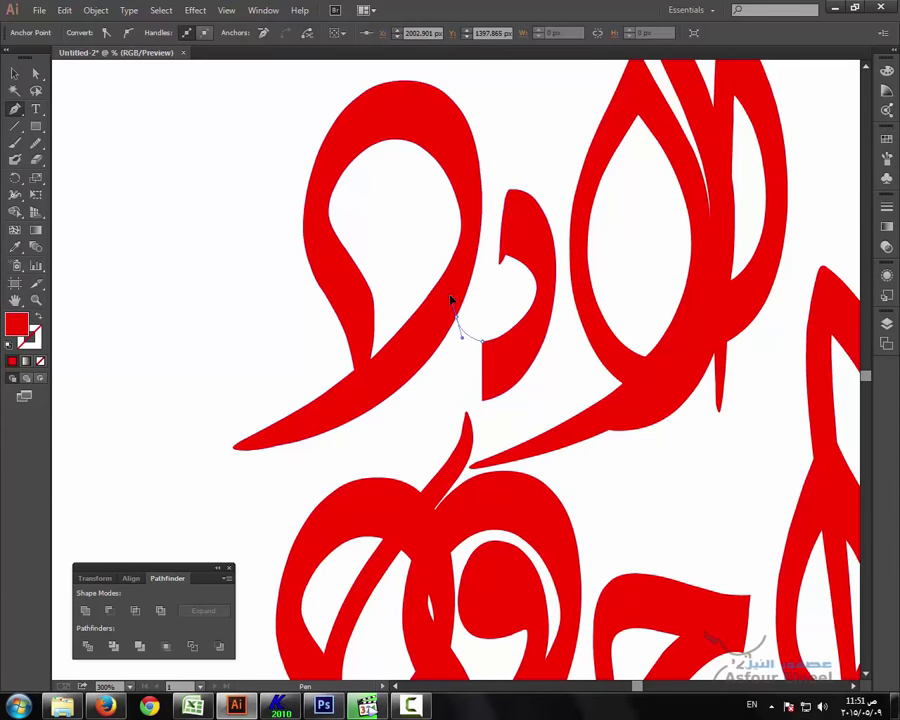
pyautogui.click(481, 403)
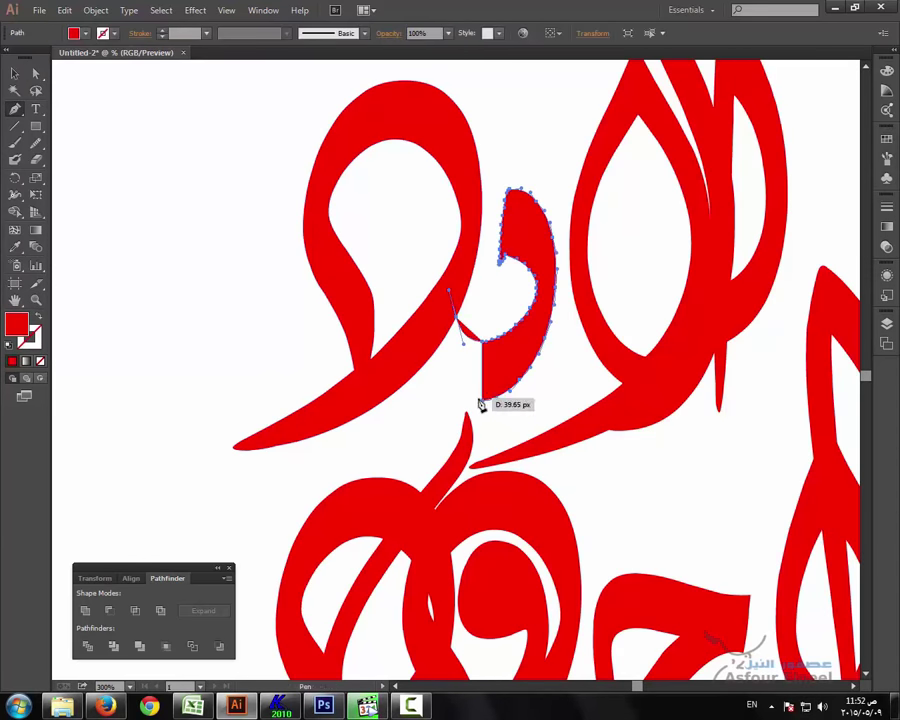
pyautogui.moveTo(483, 341); pyautogui.dragTo(484, 348)
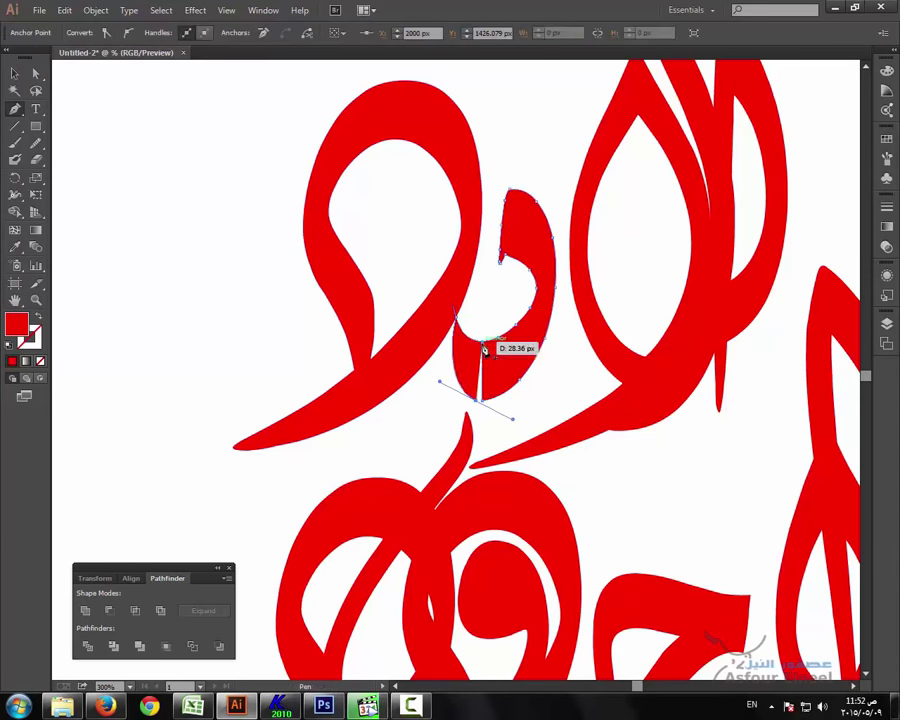
pyautogui.click(491, 398)
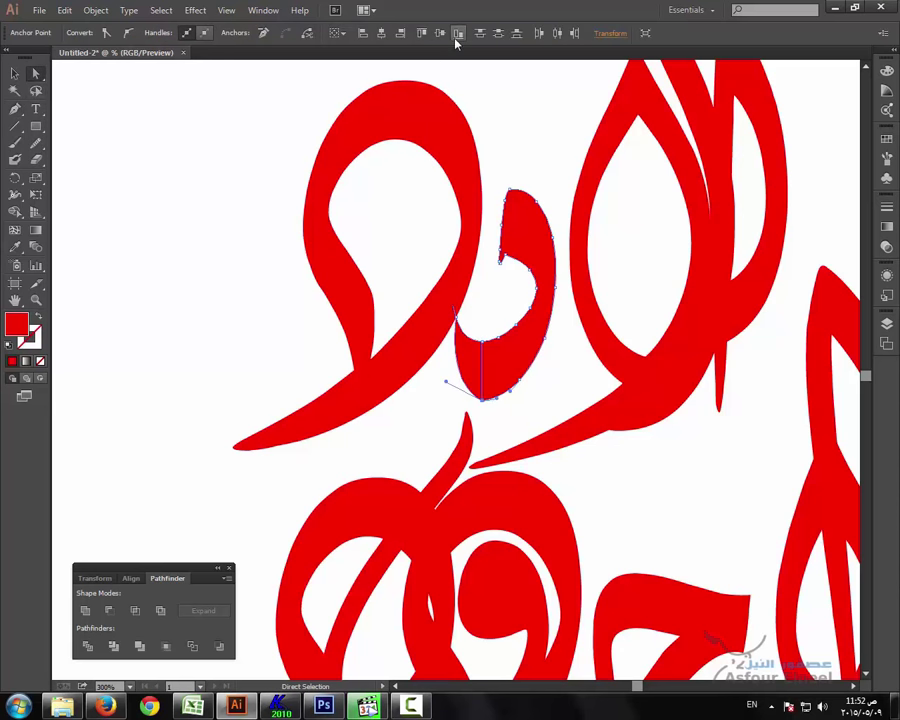
pyautogui.keyDown('ctrl'); pyautogui.click(467, 376); pyautogui.keyUp('ctrl')
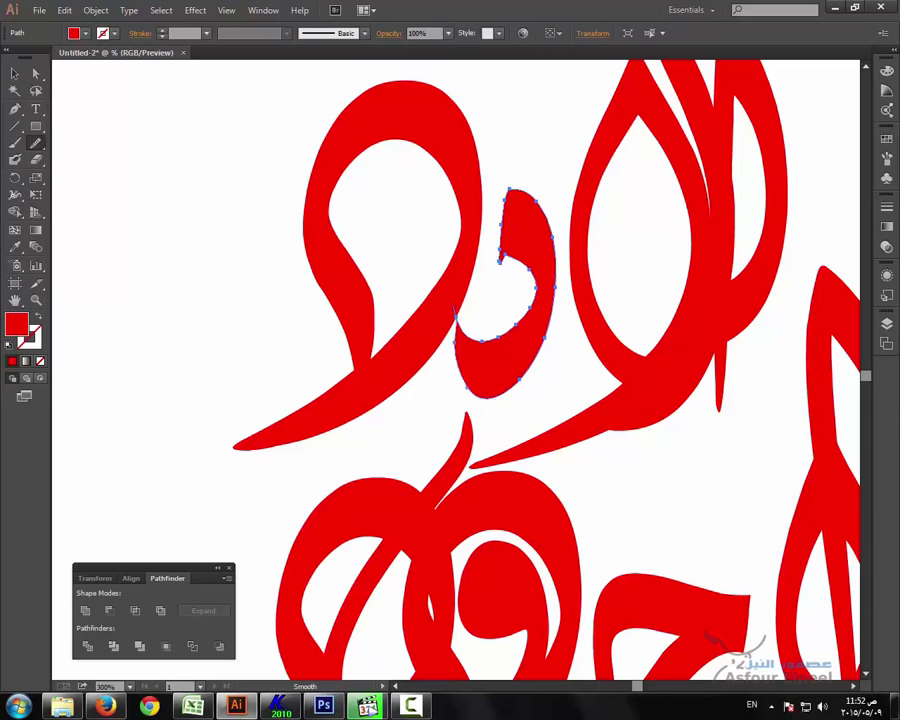
pyautogui.hotkey('ctrl', 'shift', 'a')
pyautogui.hotkey('ctrl', '-')
pyautogui.hotkey('ctrl', '-')
pyautogui.hotkey('ctrl', '-')
pyautogui.hotkey('ctrl', '-')
pyautogui.hotkey('ctrl', '-')
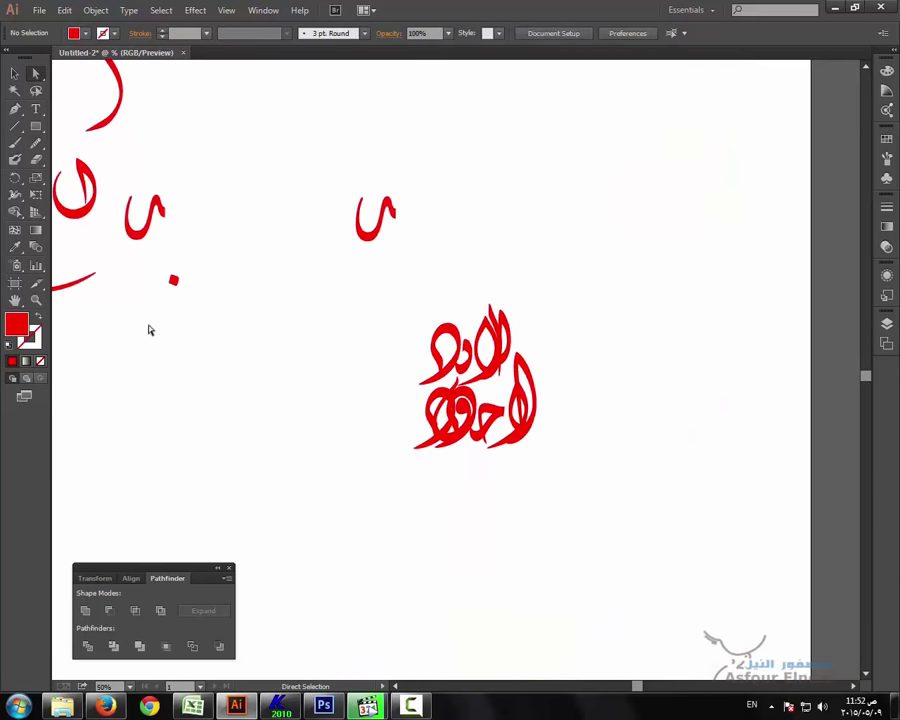
# Move the loose ع beside the lettering and zoom in to 150%
pyautogui.moveTo(217, 169); pyautogui.dragTo(267, 154)
pyautogui.moveTo(72, 214)
pyautogui.mouseDown()
pyautogui.moveTo(458, 402)
pyautogui.moveTo(458, 394)
pyautogui.mouseUp()
pyautogui.press('z')
pyautogui.click(540, 450)
pyautogui.click(436, 444)
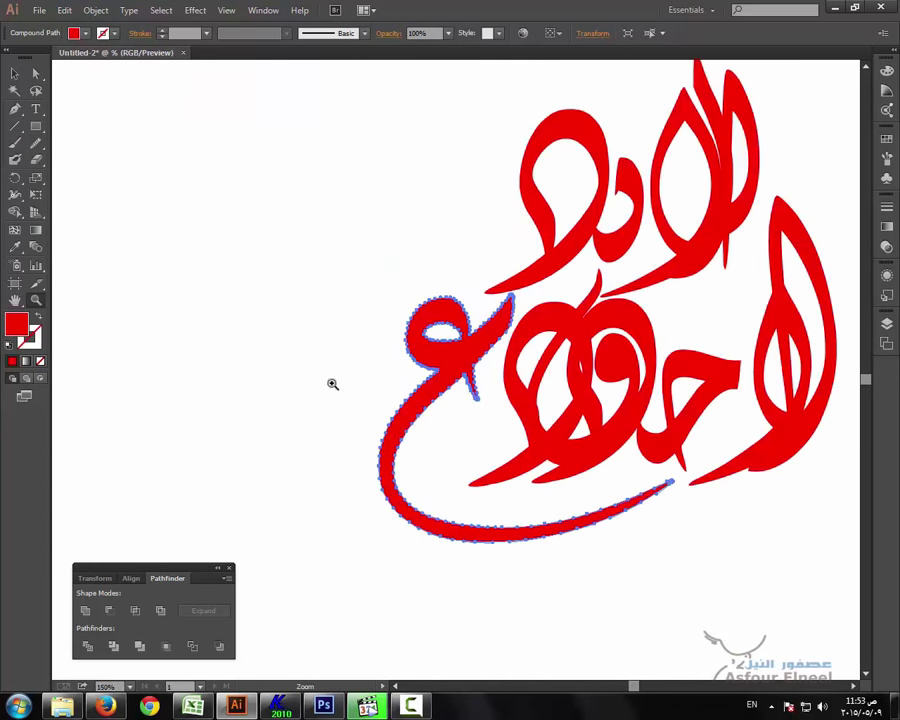
# Extend the tall right-hand lam's tail further down-left with Direct Selection
pyautogui.moveTo(333, 384); pyautogui.dragTo(238, 384)
pyautogui.press('a')
pyautogui.click(699, 453)
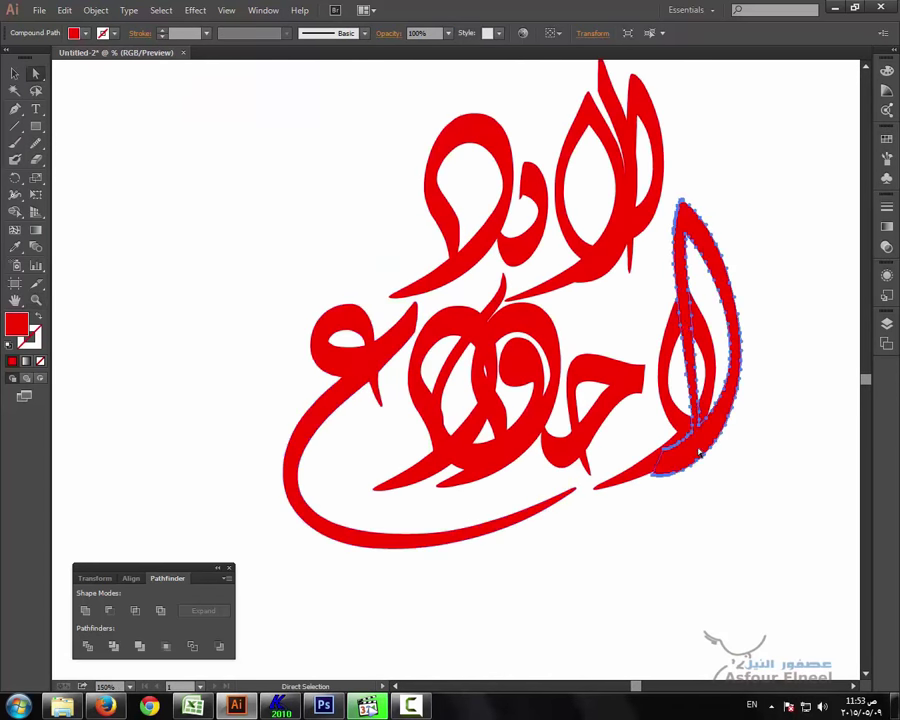
pyautogui.moveTo(699, 453); pyautogui.dragTo(690, 450)
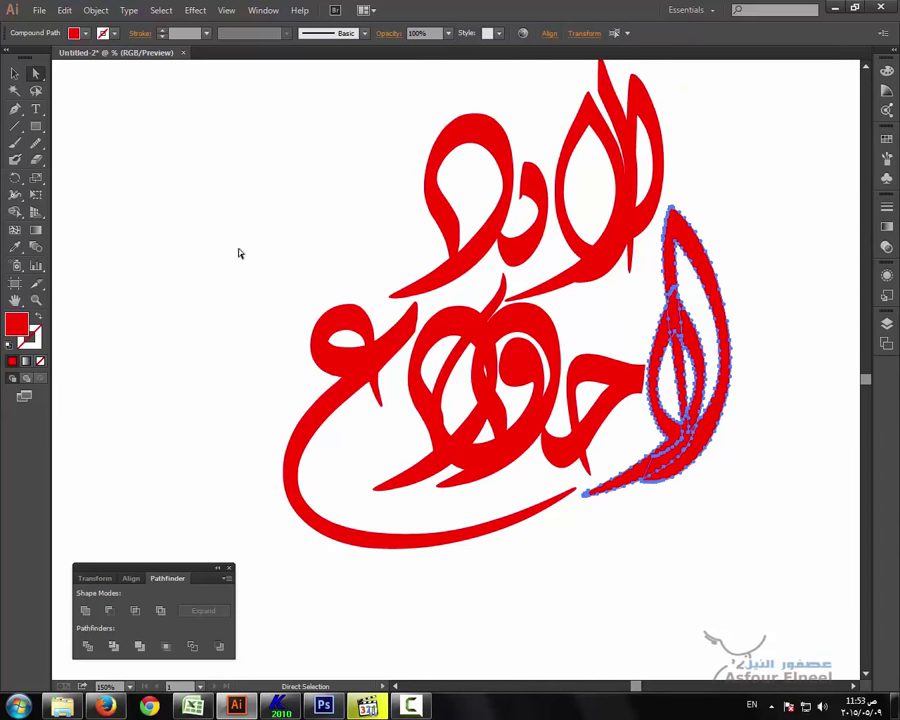
pyautogui.hotkey('ctrl', '-')
pyautogui.hotkey('ctrl', '-')
pyautogui.scroll(3, 450, 360)
# Move the loose lam stroke beside the word, reflect it and rotate it slightly clockwise
pyautogui.click(200, 158)
pyautogui.moveTo(200, 158); pyautogui.dragTo(537, 565)
pyautogui.moveTo(597, 562)
pyautogui.mouseDown()
pyautogui.moveTo(347, 246)
pyautogui.moveTo(222, 138)
pyautogui.moveTo(242, 234)
pyautogui.mouseUp()
pyautogui.press('o')
pyautogui.moveTo(309, 240); pyautogui.dragTo(365, 238)
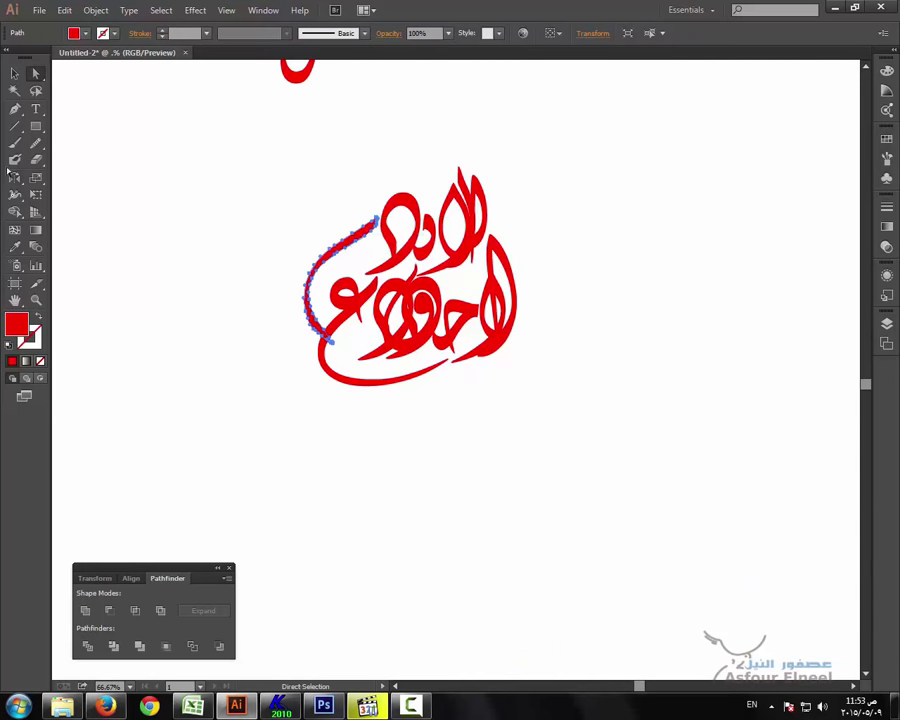
pyautogui.moveTo(367, 208); pyautogui.dragTo(378, 203)
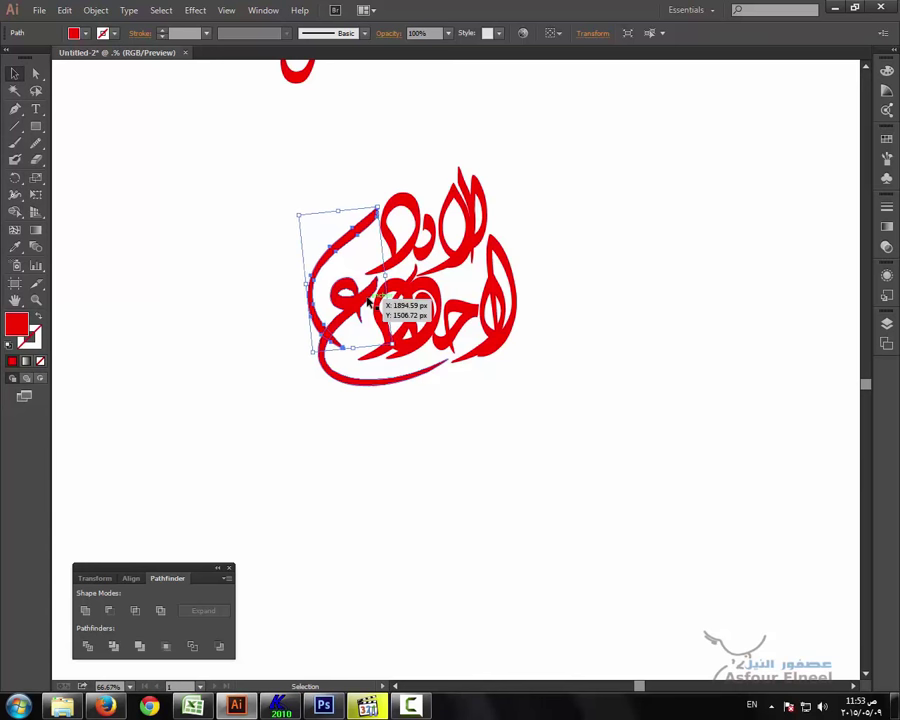
pyautogui.click(106, 326)
pyautogui.scroll(5, 310, 340)
pyautogui.press('a')
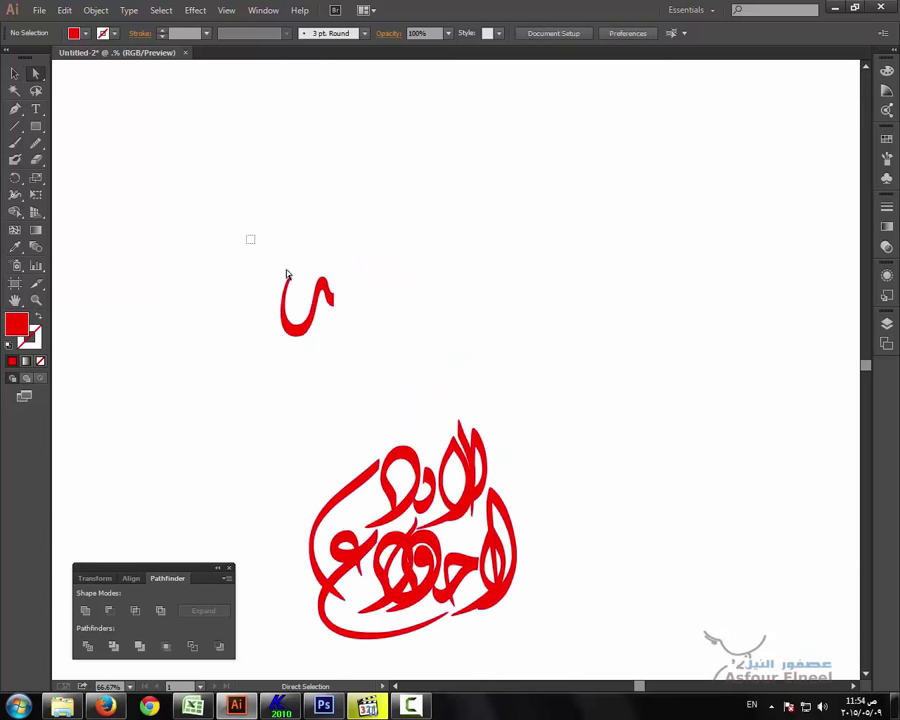
pyautogui.hotkey('ctrl', '-')
pyautogui.hotkey('ctrl', '-')
pyautogui.hotkey('ctrl', '-')
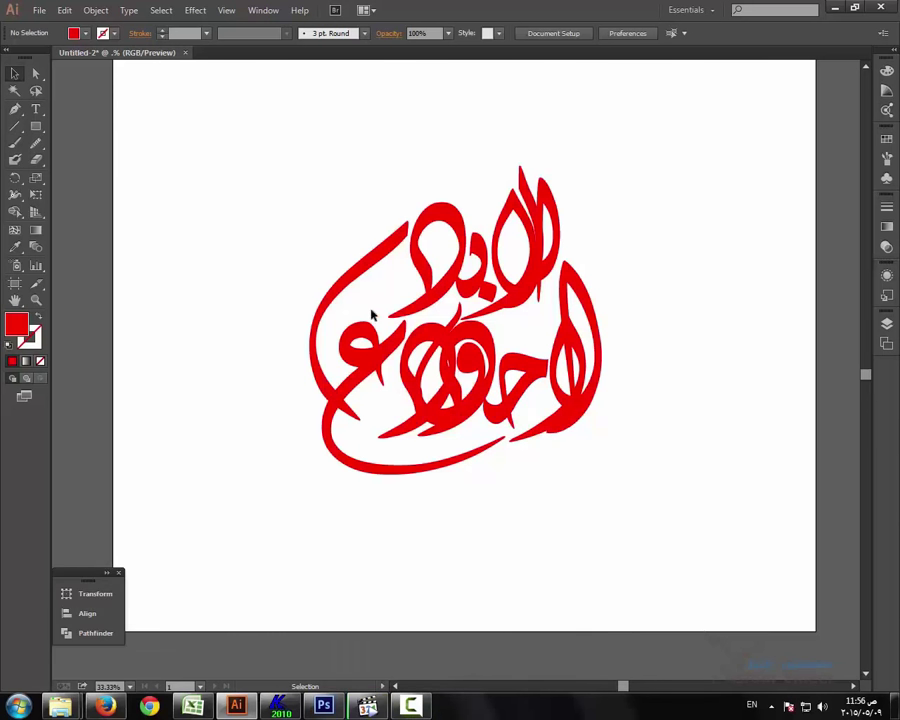
pyautogui.moveTo(580, 298); pyautogui.dragTo(680, 300)
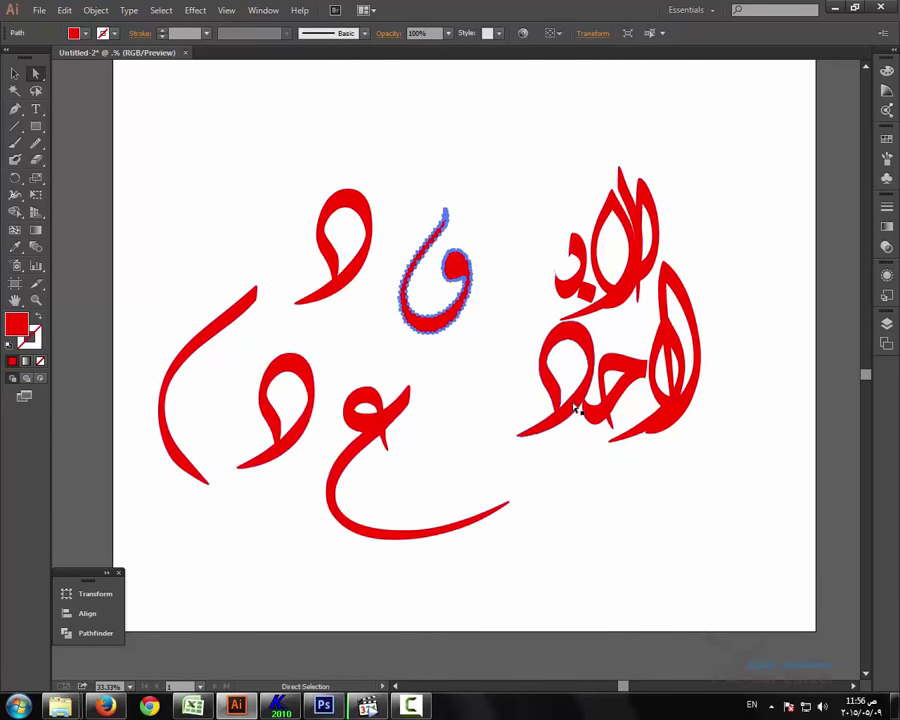
# Shift the large alif right and set the small alif beside the loop
pyautogui.moveTo(568, 413); pyautogui.dragTo(572, 415)
pyautogui.moveTo(688, 404); pyautogui.dragTo(745, 400)
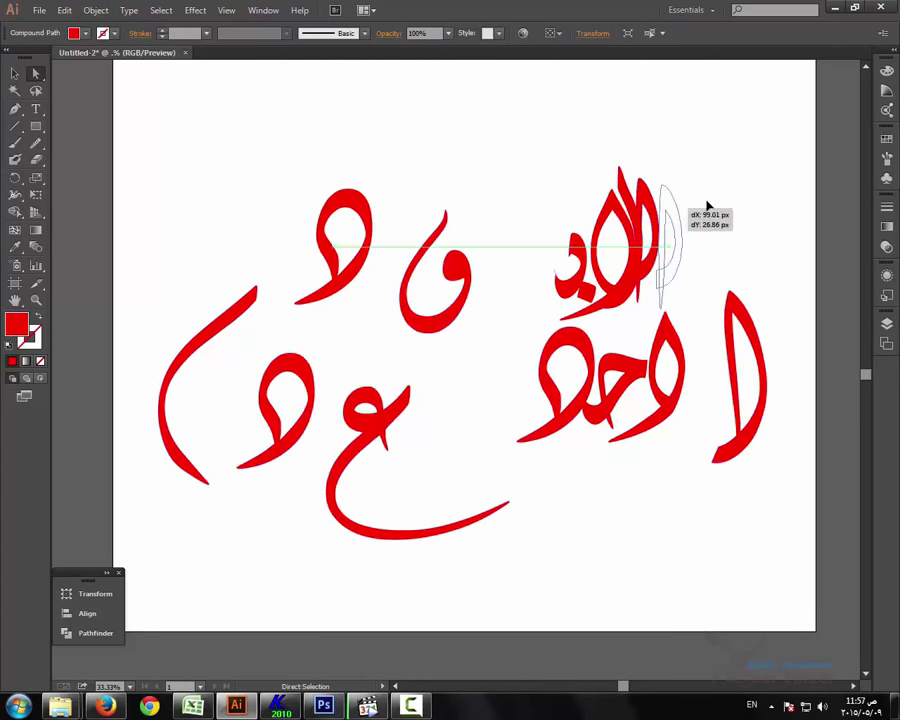
pyautogui.moveTo(650, 230); pyautogui.dragTo(690, 210)
pyautogui.moveTo(644, 260); pyautogui.dragTo(636, 289)
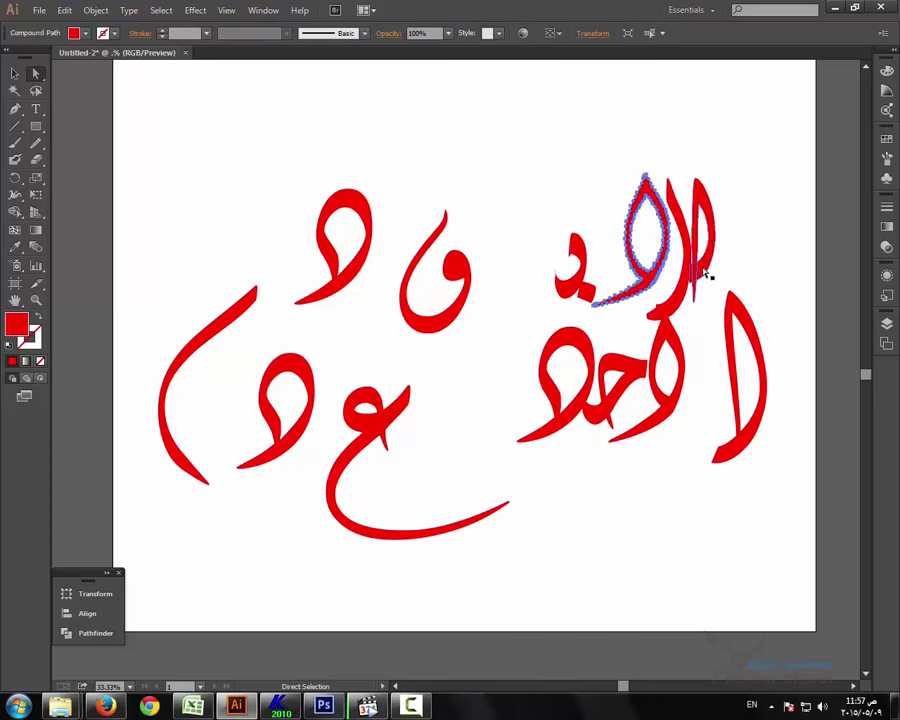
pyautogui.moveTo(619, 298); pyautogui.dragTo(697, 259)
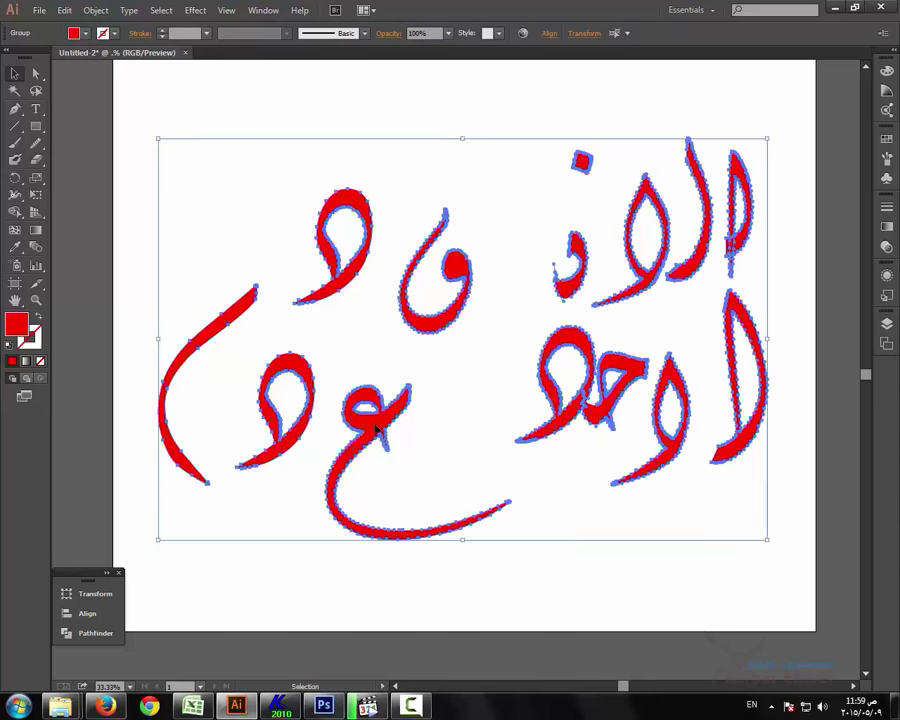
pyautogui.click(324, 706)
# Create a new 2500×2000 Photoshop document
pyautogui.hotkey('ctrl', 'n')
pyautogui.write('25002000')
pyautogui.press('Tab')
pyautogui.press('Return')
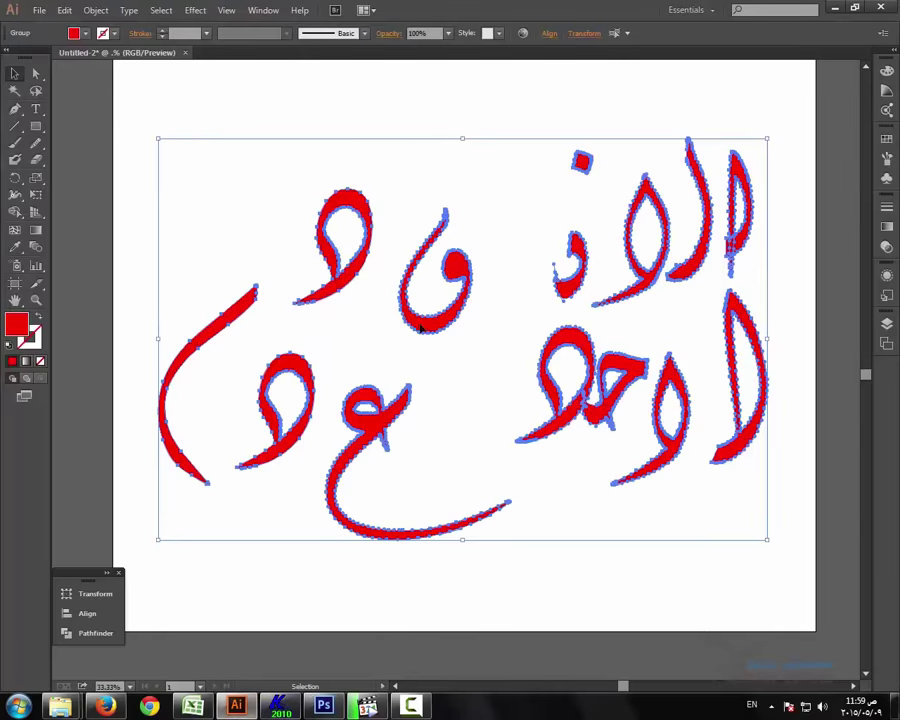
# Paste the Illustrator calligraphy as a Smart Object enlarged to fill the page
pyautogui.hotkey('ctrl', 'c')
pyautogui.hotkey('alt', 'Tab')
pyautogui.hotkey('ctrl', 'v')
pyautogui.moveTo(654, 167)
pyautogui.mouseDown()
pyautogui.moveTo(536, 245)
pyautogui.moveTo(587, 217)
pyautogui.mouseUp()
pyautogui.press('z')
pyautogui.press('Return')
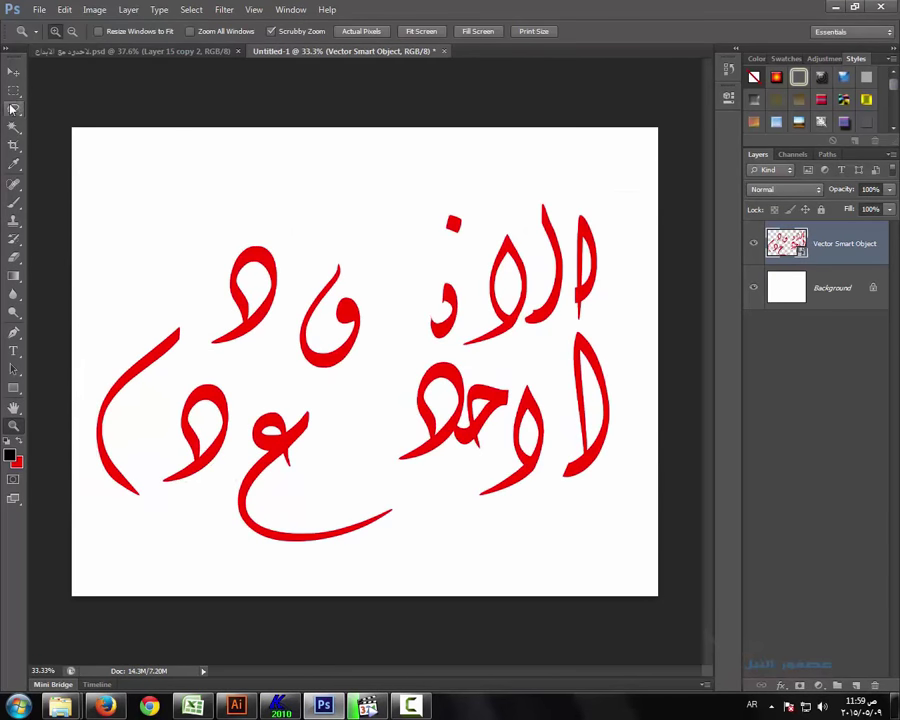
# Lasso the alif and copy it onto a new Layer 1
pyautogui.click(13, 108)
pyautogui.rightClick(823, 243)
pyautogui.click(585, 335)
pyautogui.moveTo(588, 333); pyautogui.dragTo(586, 330)
pyautogui.rightClick(552, 402)
pyautogui.click(640, 536)
# Lasso the waw onto its own Layer 2 and hide the smart object
pyautogui.moveTo(497, 450); pyautogui.dragTo(490, 455)
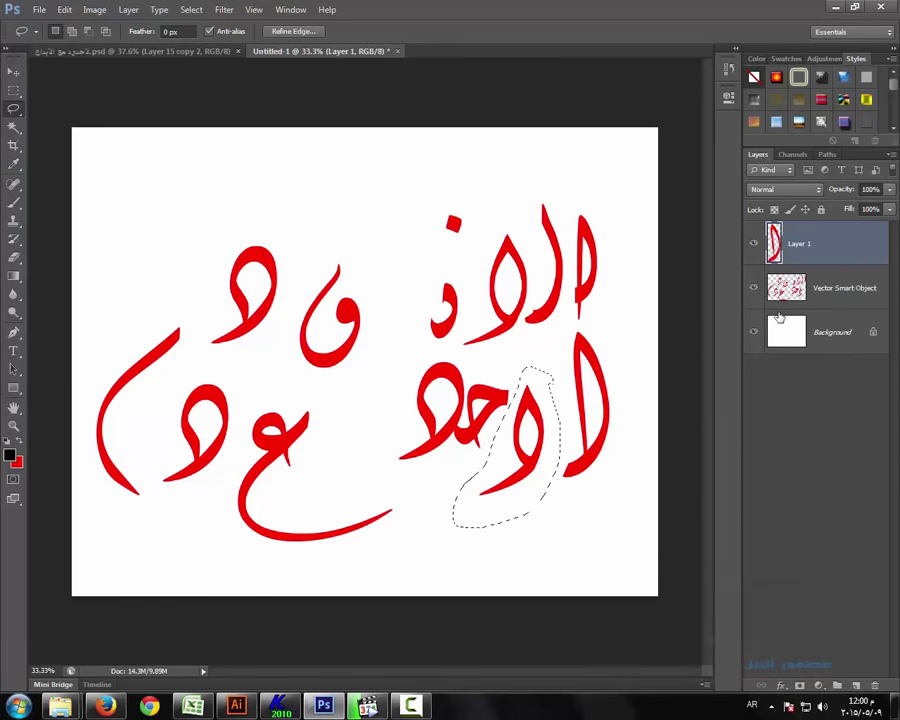
pyautogui.click(823, 288)
pyautogui.rightClick(502, 426)
pyautogui.click(590, 538)
pyautogui.click(753, 332)
# Move the waw onto the alif and place Layer 2 above Layer 1
pyautogui.click(597, 446)
pyautogui.click(597, 446)
pyautogui.press('v')
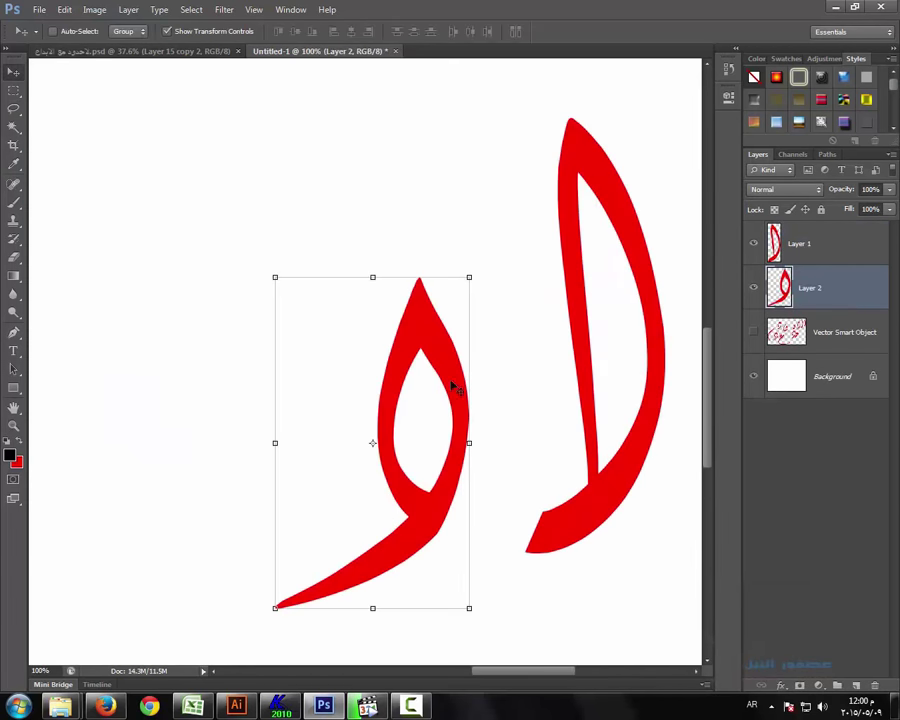
pyautogui.moveTo(452, 380); pyautogui.dragTo(590, 316)
pyautogui.keyDown('ctrl'); pyautogui.click(780, 302); pyautogui.keyUp('ctrl')
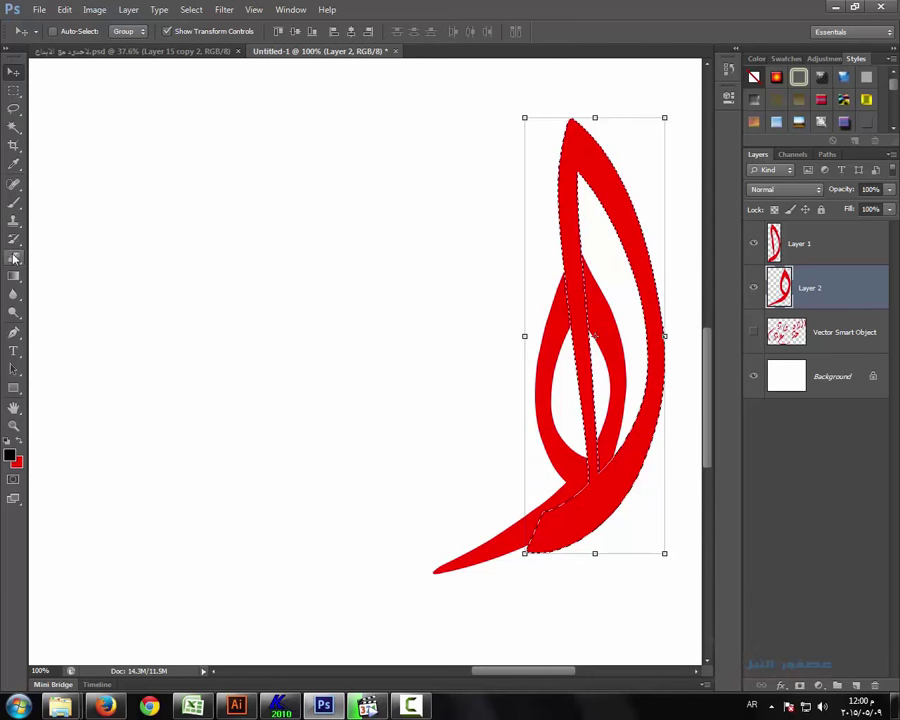
pyautogui.press('e')
pyautogui.hotkey('ctrl', 'd')
pyautogui.moveTo(810, 288); pyautogui.dragTo(810, 226)
# Duplicate Layer 1 and fill the original alif shape with black
pyautogui.click(777, 290)
pyautogui.hotkey('ctrl', 'j')
pyautogui.click(790, 331)
pyautogui.keyDown('ctrl'); pyautogui.click(776, 333); pyautogui.keyUp('ctrl')
pyautogui.hotkey('alt', 'Delete')
pyautogui.hotkey('ctrl', 'd')
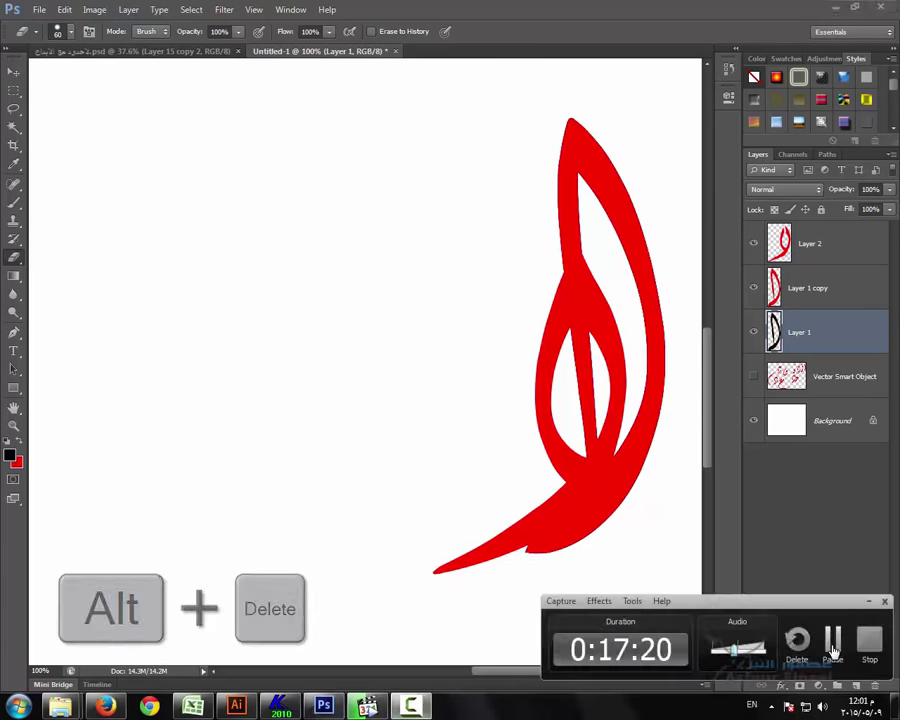
# Reorder Layers 1 and 2 and erase blurred edges along the tail and loop
pyautogui.click(195, 9)
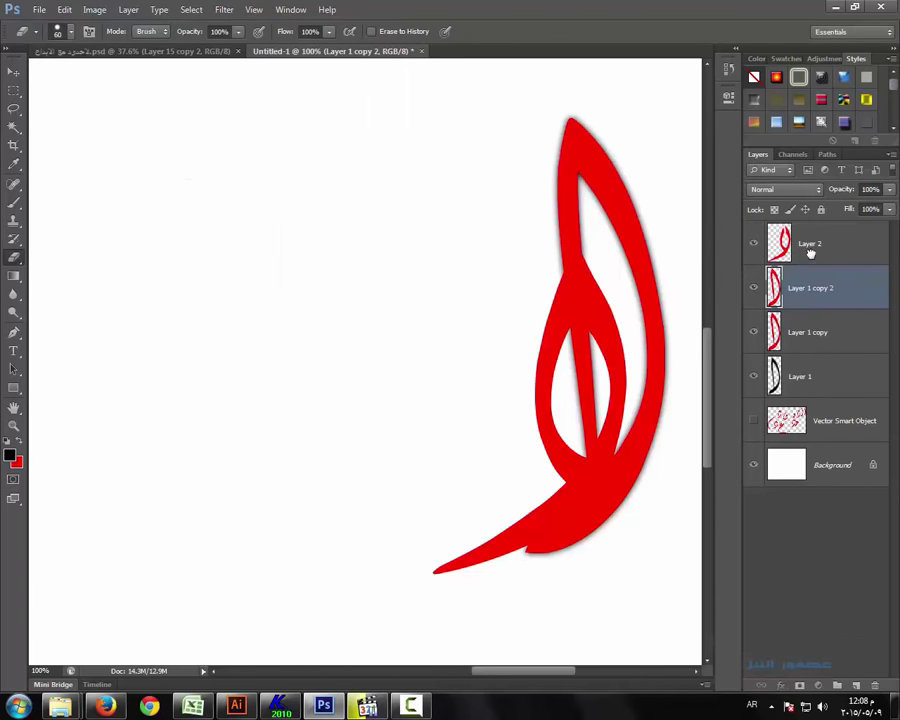
pyautogui.moveTo(810, 243); pyautogui.dragTo(810, 300)
pyautogui.moveTo(800, 375); pyautogui.dragTo(800, 290)
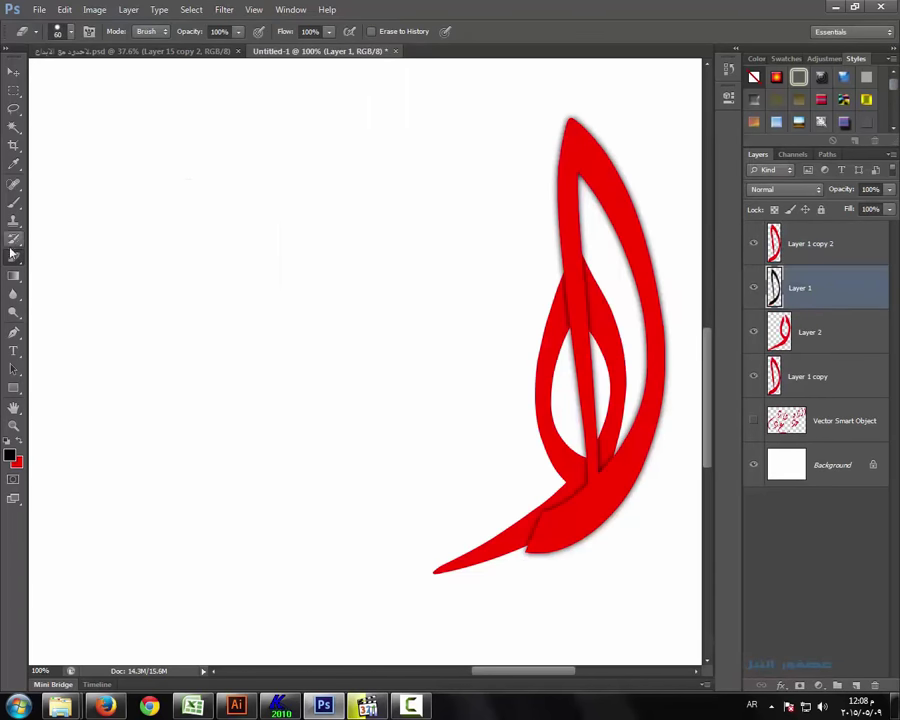
pyautogui.moveTo(513, 540)
pyautogui.mouseDown()
pyautogui.moveTo(661, 193)
pyautogui.moveTo(648, 455)
pyautogui.mouseUp()
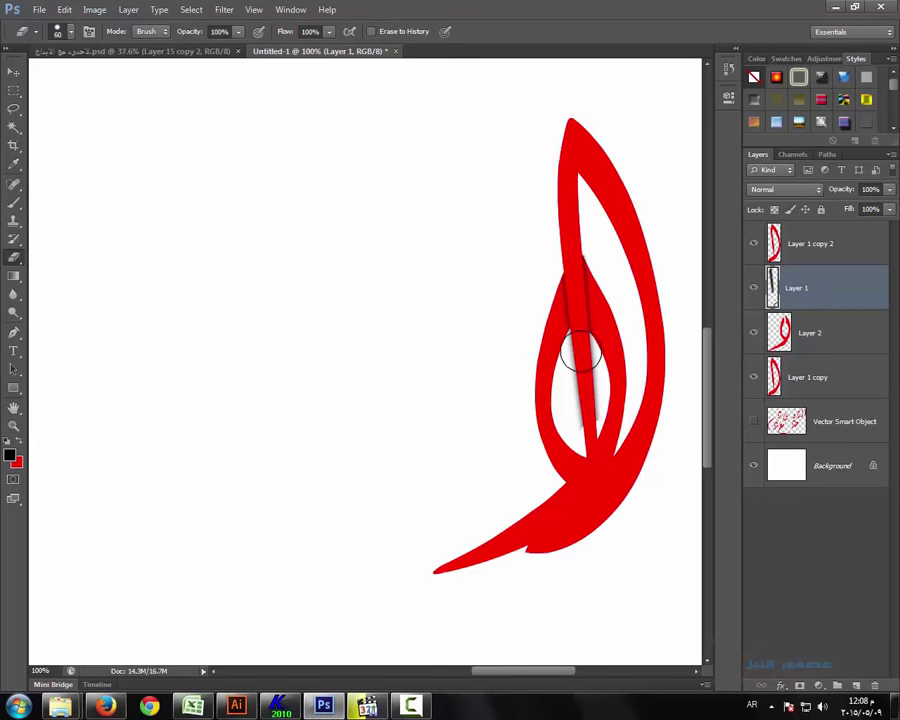
pyautogui.moveTo(580, 352); pyautogui.dragTo(578, 430)
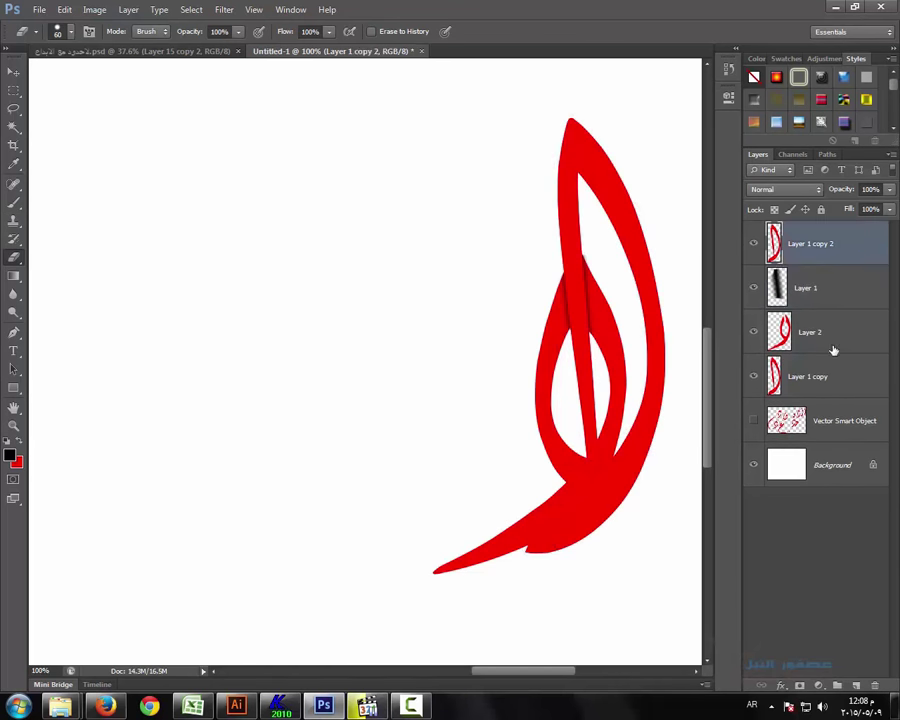
# Duplicate Layer 2, fill the copy black and apply Gaussian Blur
pyautogui.click(777, 348)
pyautogui.hotkey('ctrl', 'j')
pyautogui.hotkey('ctrl', 'j')
pyautogui.click(786, 392)
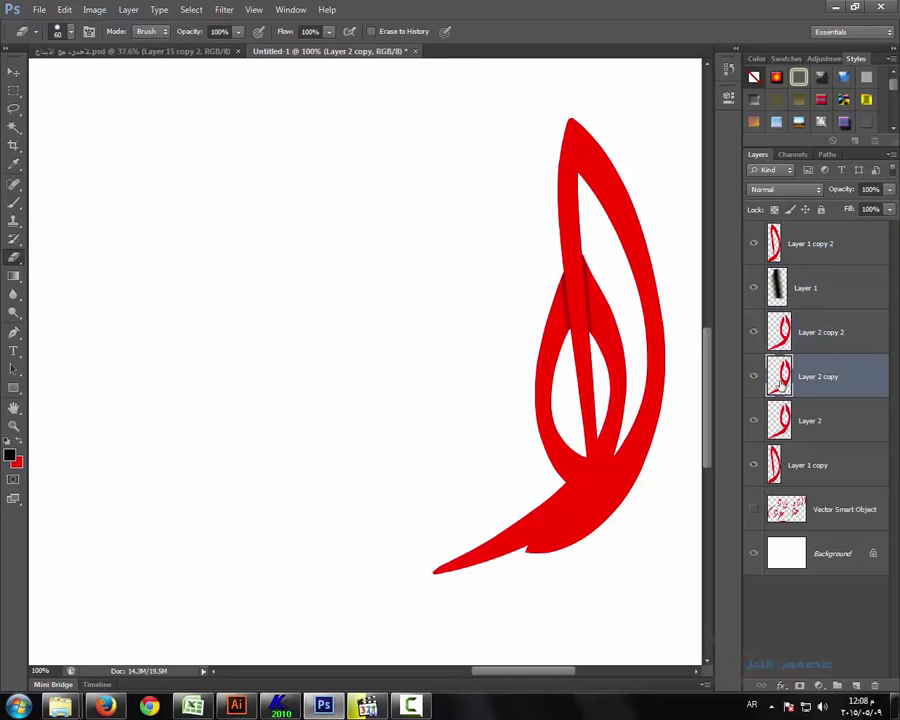
pyautogui.keyDown('ctrl'); pyautogui.click(778, 381); pyautogui.keyUp('ctrl')
pyautogui.hotkey('alt', 'BackSpace')
pyautogui.hotkey('ctrl', 'd')
pyautogui.click(224, 9)
pyautogui.click(262, 24)
# Place the blurred shadow behind the red waw and erase excess along the loop
pyautogui.moveTo(782, 372)
pyautogui.mouseDown()
pyautogui.moveTo(805, 222)
pyautogui.moveTo(800, 236)
pyautogui.mouseUp()
pyautogui.hotkey('ctrl', '[')
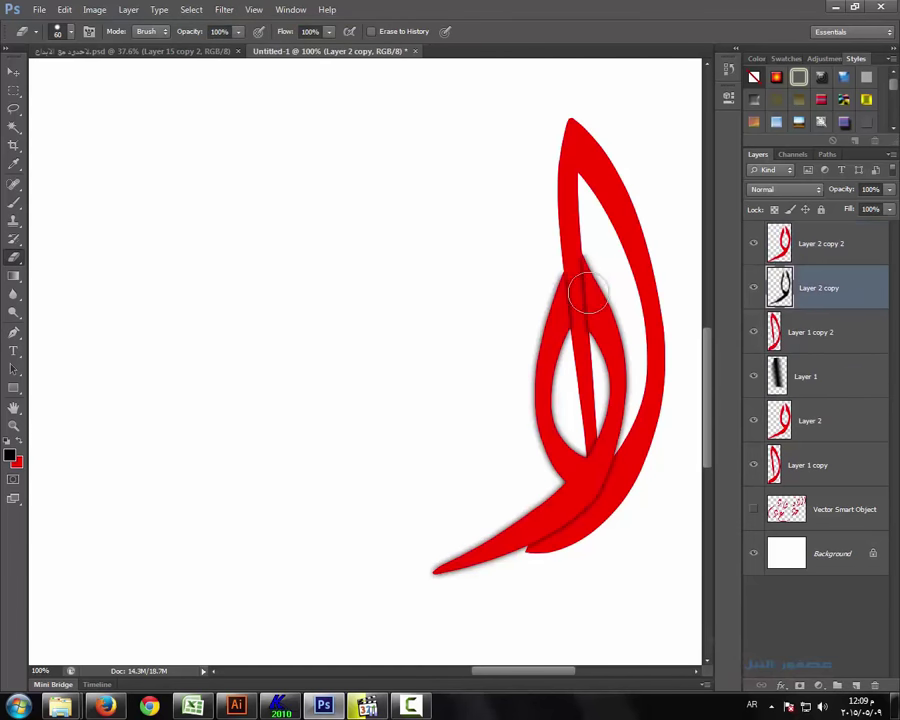
pyautogui.moveTo(614, 383); pyautogui.dragTo(610, 432)
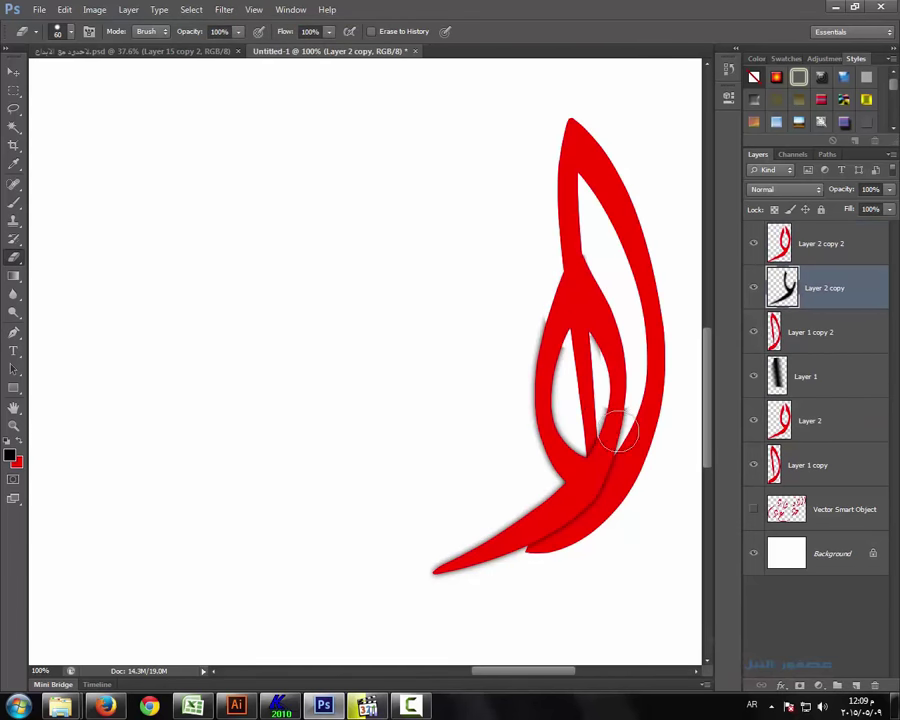
pyautogui.moveTo(588, 266); pyautogui.dragTo(568, 446)
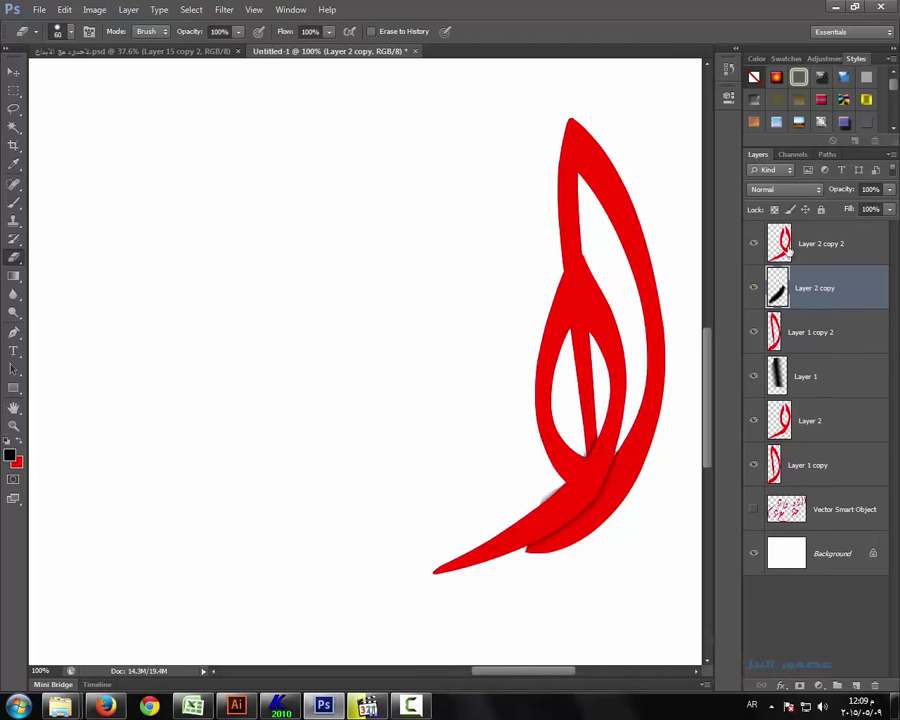
# Merge the alif and waw layers down into Layer 1 copy and show the smart object
pyautogui.hotkey('alt', ']')
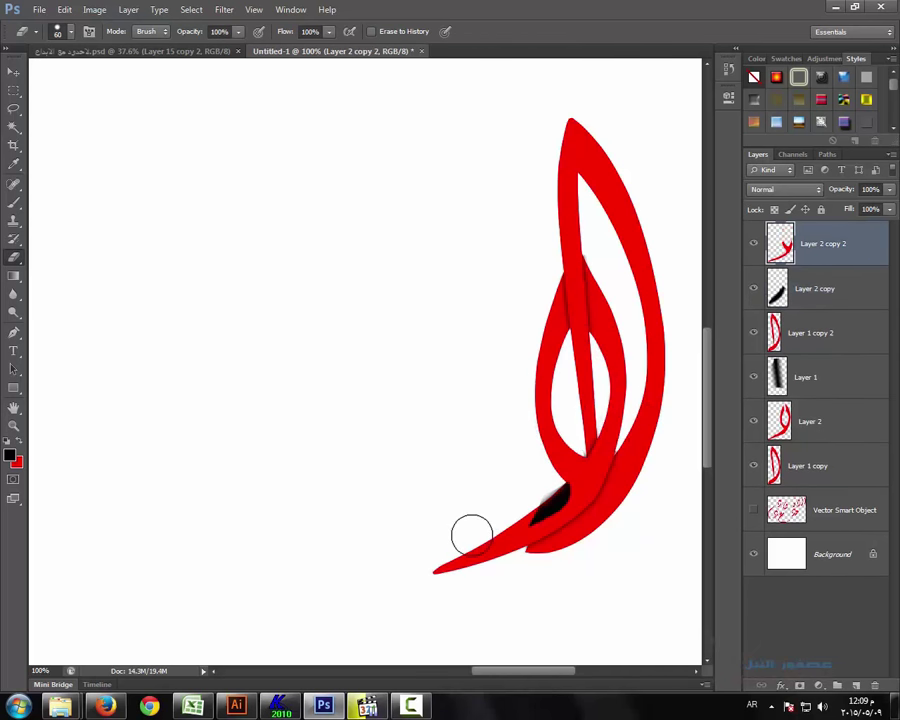
pyautogui.click(835, 288)
pyautogui.rightClick(840, 285)
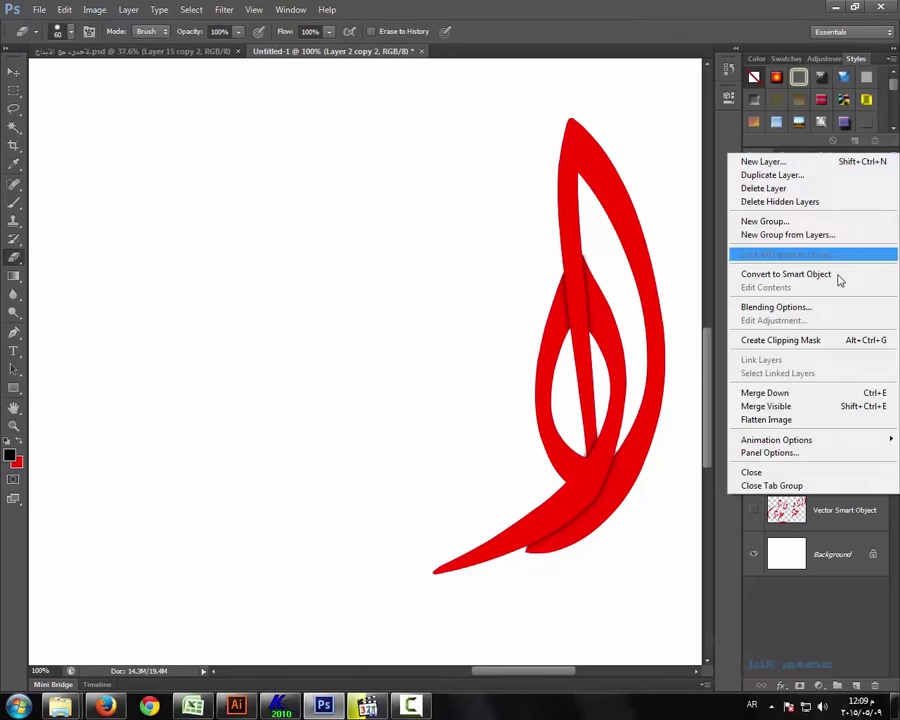
pyautogui.click(840, 281)
pyautogui.rightClick(760, 310)
pyautogui.click(764, 392)
pyautogui.hotkey('ctrl', 'e')
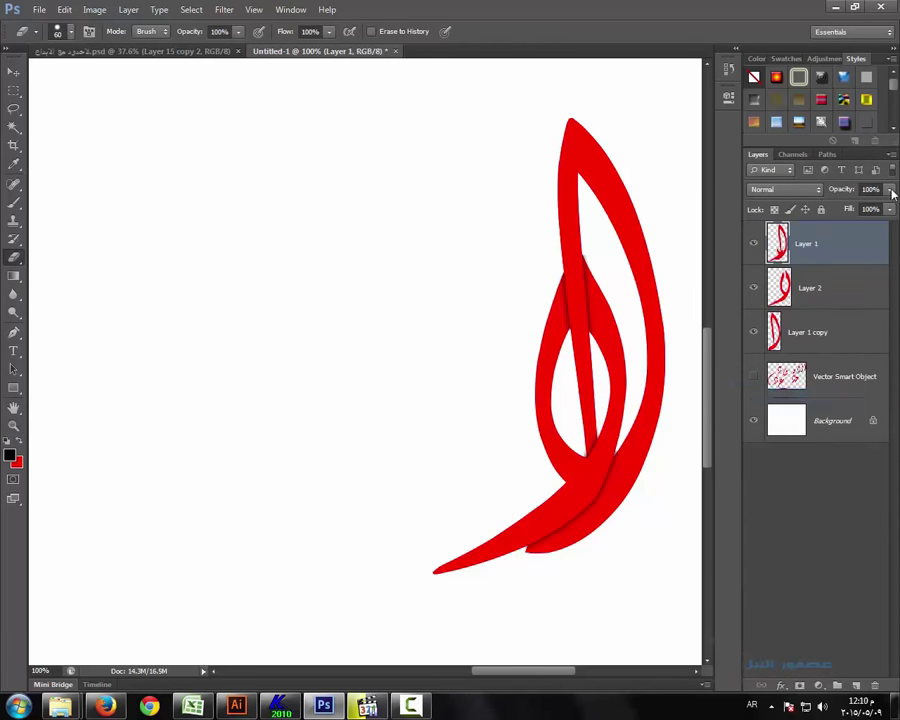
pyautogui.hotkey('ctrl', 'e')
pyautogui.rightClick(820, 243)
pyautogui.click(770, 388)
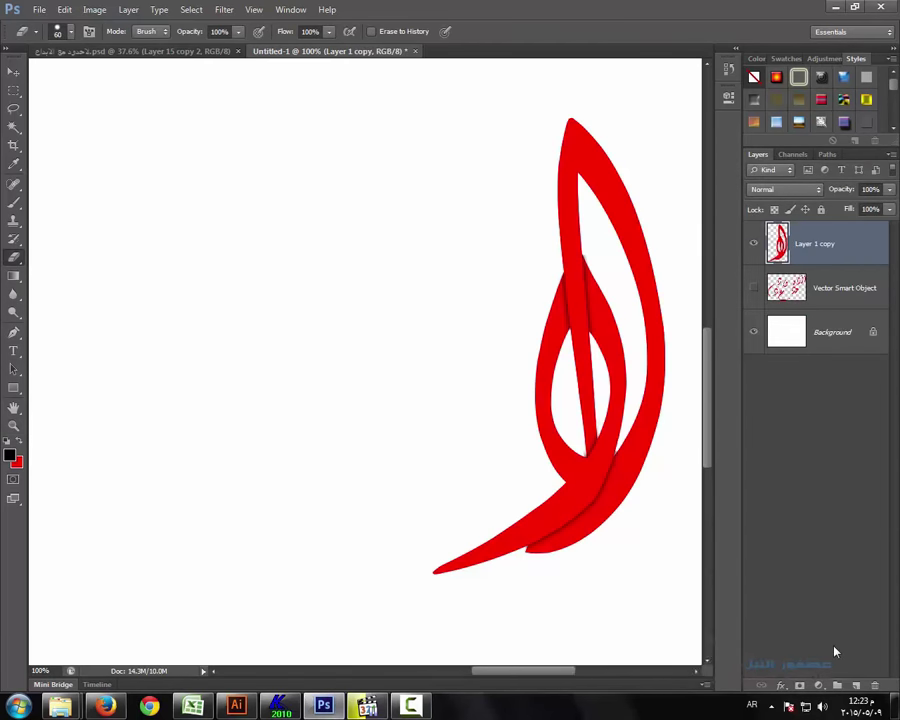
pyautogui.hotkey('ctrl', '0')
pyautogui.click(753, 287)
# Lasso the حه letters, the waw and the top-left dal onto separate layers
pyautogui.press('l')
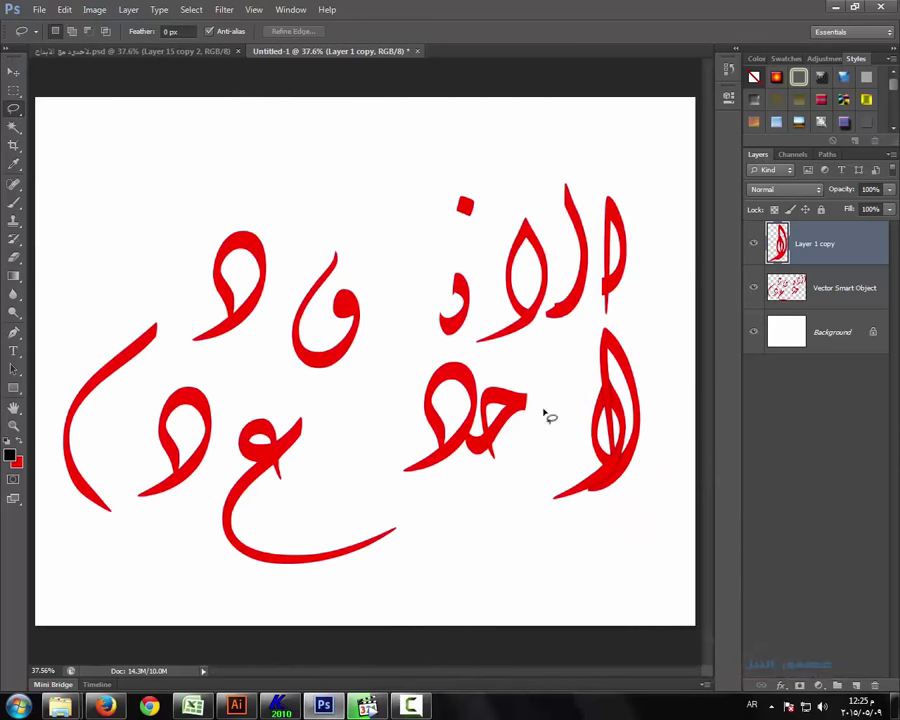
pyautogui.moveTo(540, 395); pyautogui.dragTo(540, 400)
pyautogui.hotkey('alt', '[')
pyautogui.rightClick(496, 400)
pyautogui.click(536, 516)
pyautogui.moveTo(393, 283)
pyautogui.mouseDown()
pyautogui.moveTo(305, 390)
pyautogui.moveTo(370, 334)
pyautogui.mouseUp()
pyautogui.hotkey('alt', '[')
pyautogui.hotkey('ctrl', 'j')
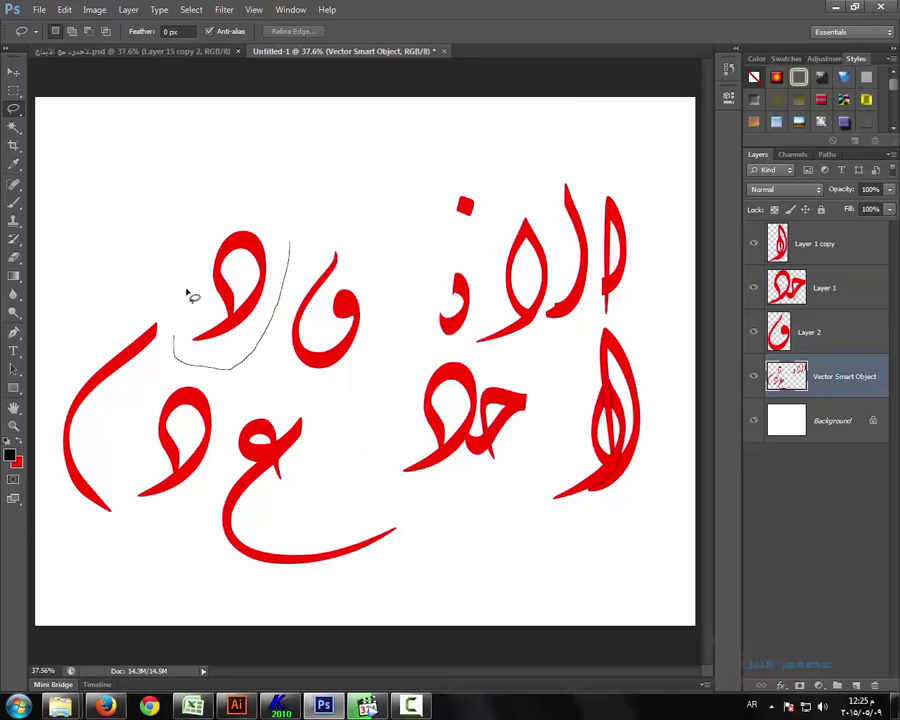
pyautogui.moveTo(186, 294); pyautogui.dragTo(198, 198)
pyautogui.rightClick(262, 288)
pyautogui.click(310, 412)
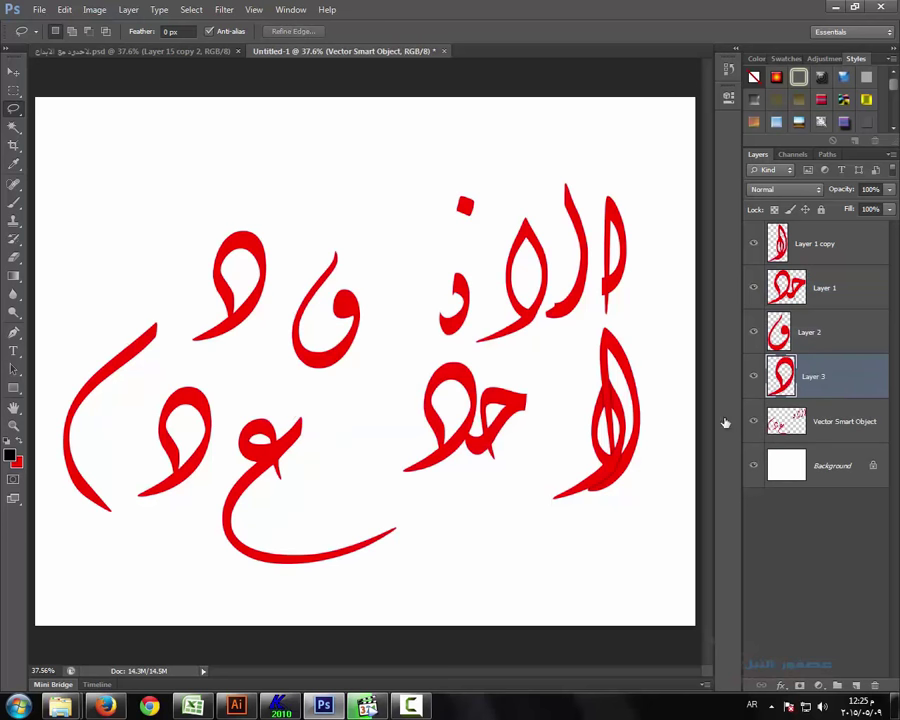
# Hide the smart object and move the waw and dal onto the حه shape
pyautogui.scroll(5, 505, 388)
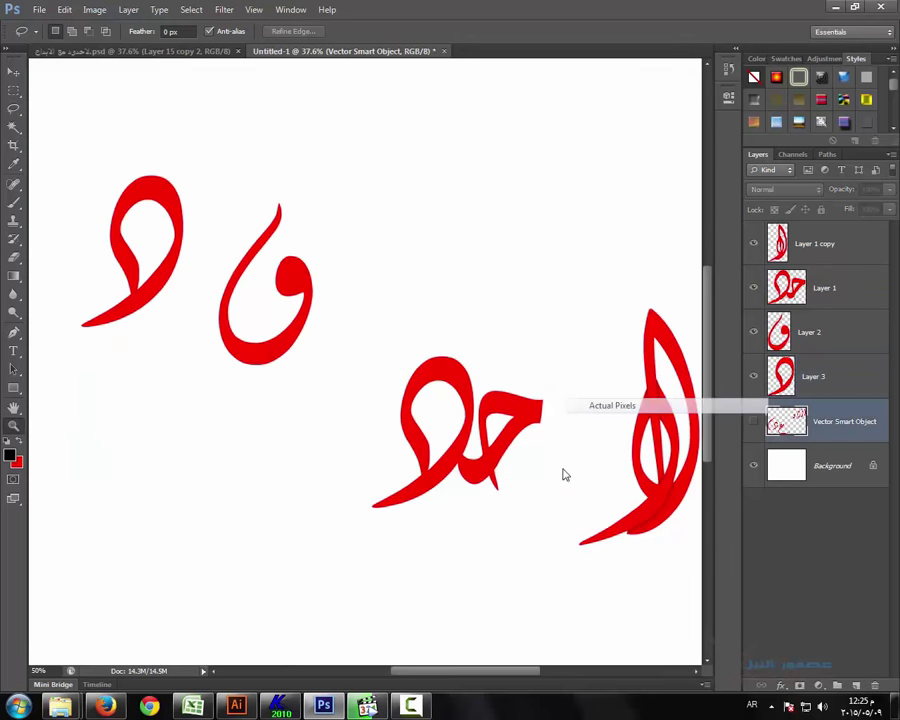
pyautogui.scroll(3, 530, 450)
pyautogui.click(753, 421)
pyautogui.hotkey('ctrl', '0')
pyautogui.click(785, 330)
pyautogui.press('v')
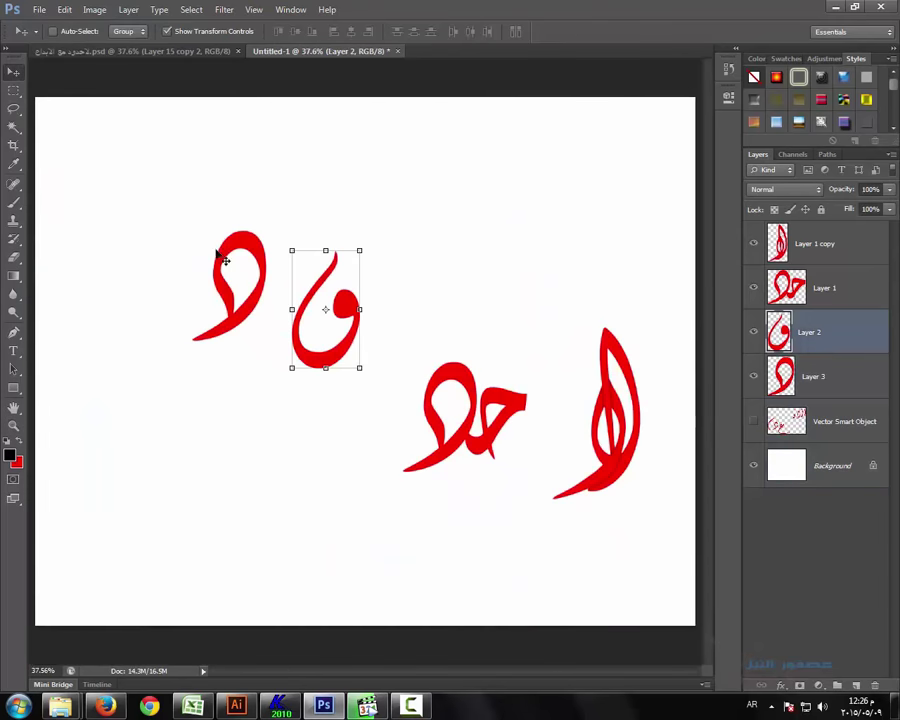
pyautogui.moveTo(336, 314); pyautogui.dragTo(438, 410)
pyautogui.click(810, 376)
pyautogui.moveTo(227, 285); pyautogui.dragTo(403, 423)
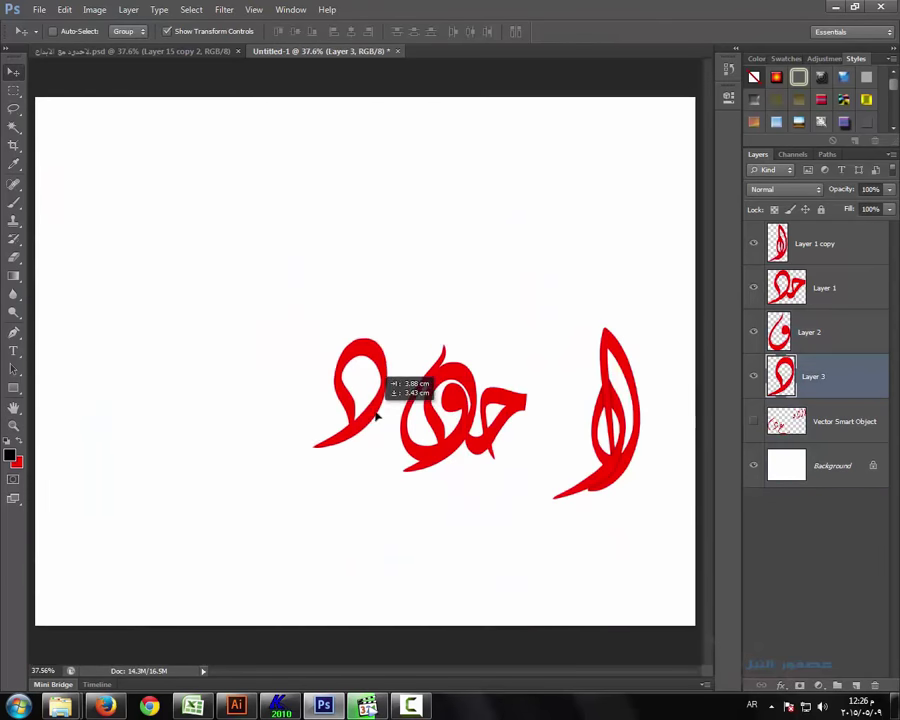
# Zoom in on the combined letters at 100% actual pixels
pyautogui.click(14, 425)
pyautogui.click(421, 430)
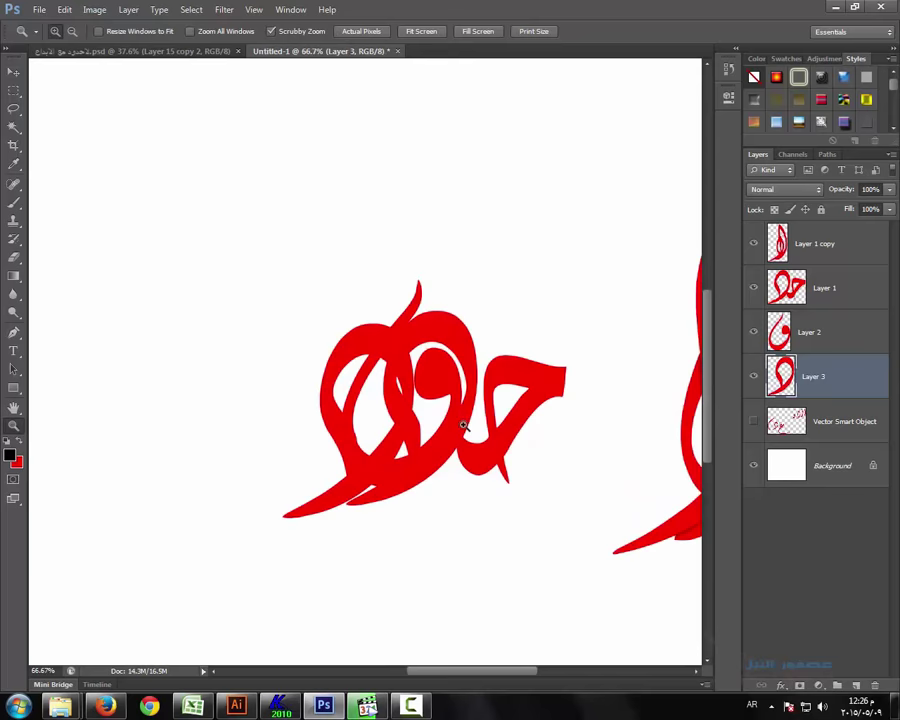
pyautogui.rightClick(421, 430)
pyautogui.click(470, 449)
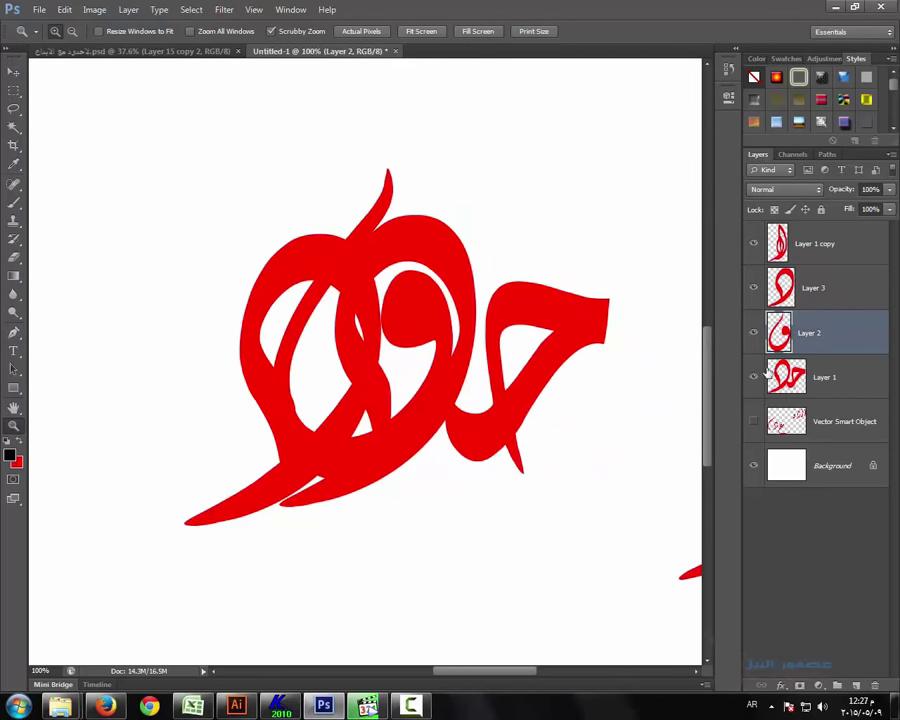
# Duplicate Layer 2, fill the original black and blur it as a shadow
pyautogui.hotkey('ctrl', 'j')
pyautogui.click(786, 377)
pyautogui.keyDown('ctrl'); pyautogui.click(779, 377); pyautogui.keyUp('ctrl')
pyautogui.hotkey('alt', 'BackSpace')
pyautogui.click(224, 9)
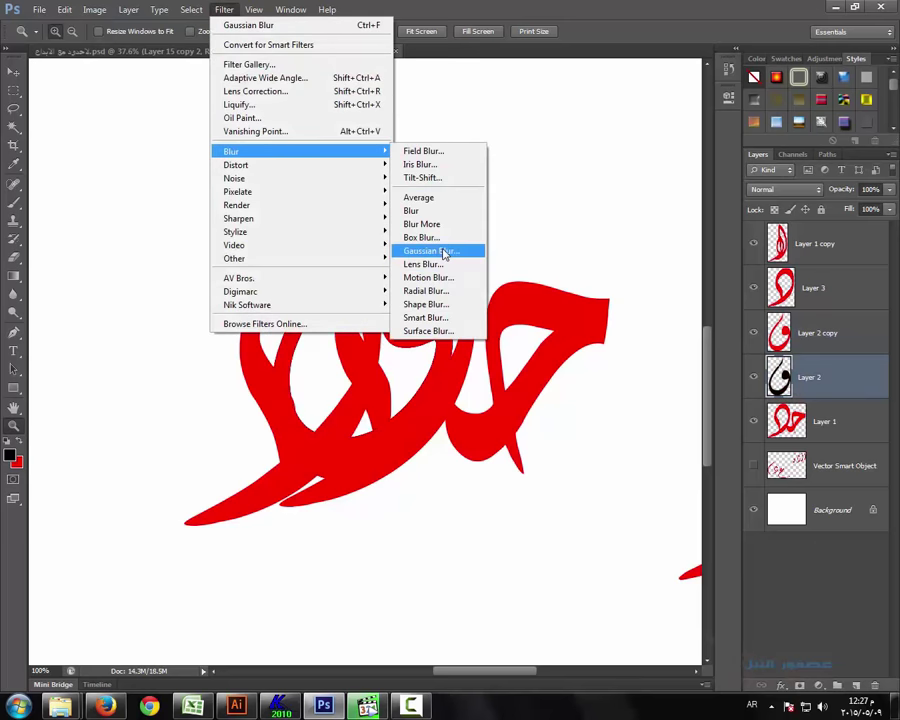
pyautogui.click(444, 249)
# Erase Layer 2 shadow near the top, left and lower red strokes
pyautogui.press('e')
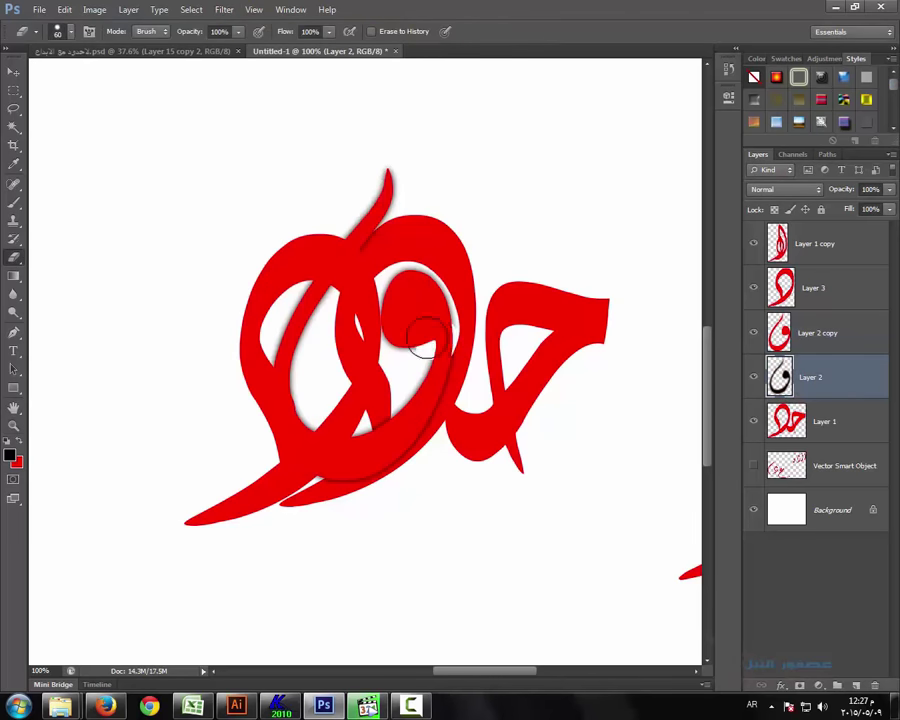
pyautogui.moveTo(373, 203); pyautogui.dragTo(308, 493)
pyautogui.moveTo(383, 455); pyautogui.dragTo(314, 301)
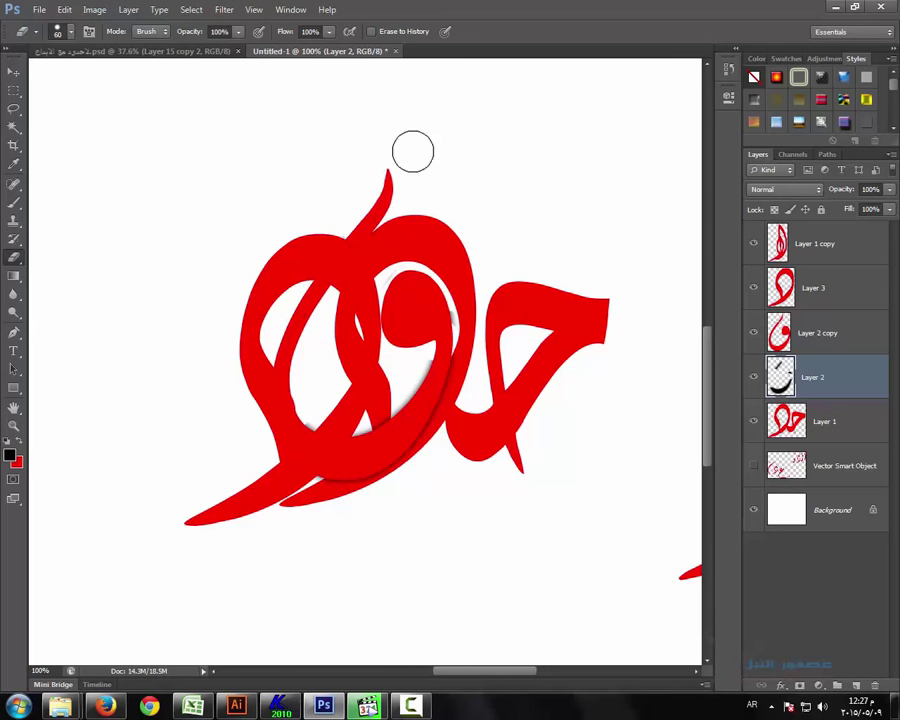
pyautogui.moveTo(413, 151); pyautogui.dragTo(443, 318)
# Move Layer 3 below Layer 2, duplicate it, fill black, reapply Gaussian Blur and trim the tail
pyautogui.moveTo(813, 288); pyautogui.dragTo(801, 405)
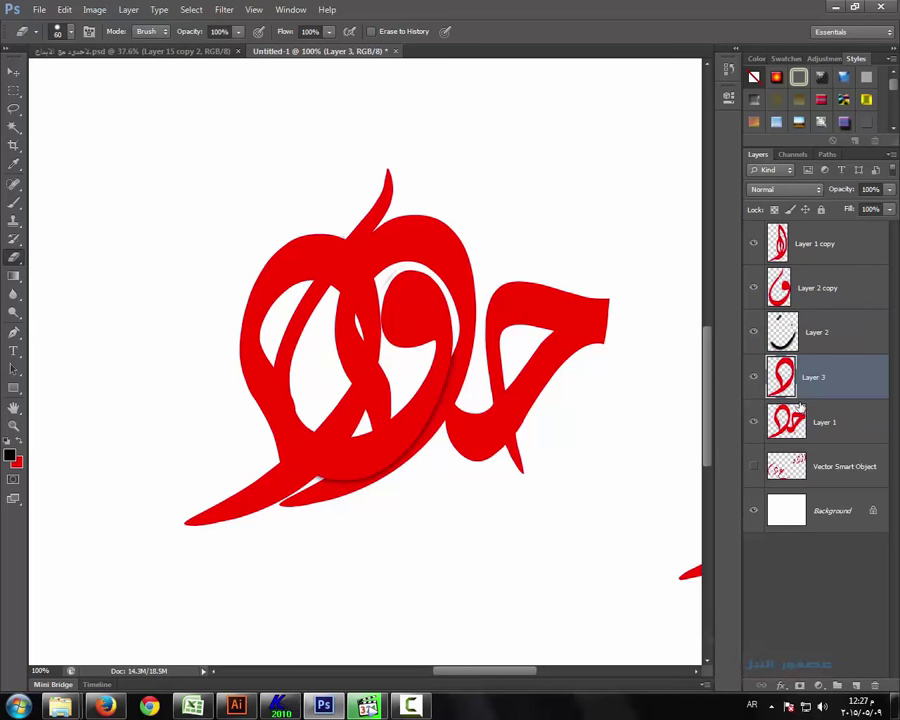
pyautogui.click(815, 332)
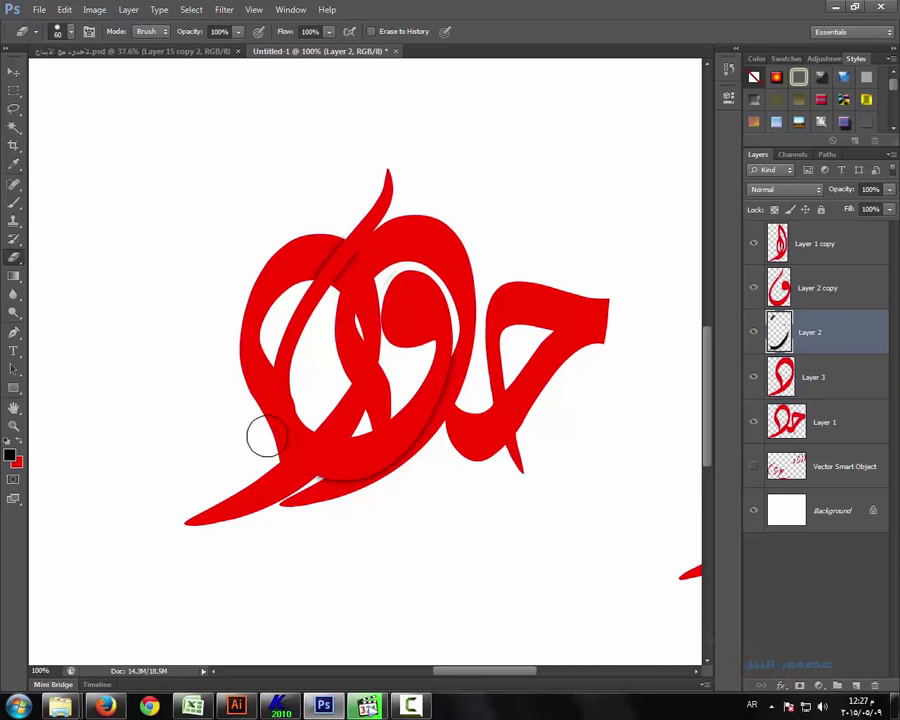
pyautogui.click(813, 380)
pyautogui.hotkey('ctrl', 'j')
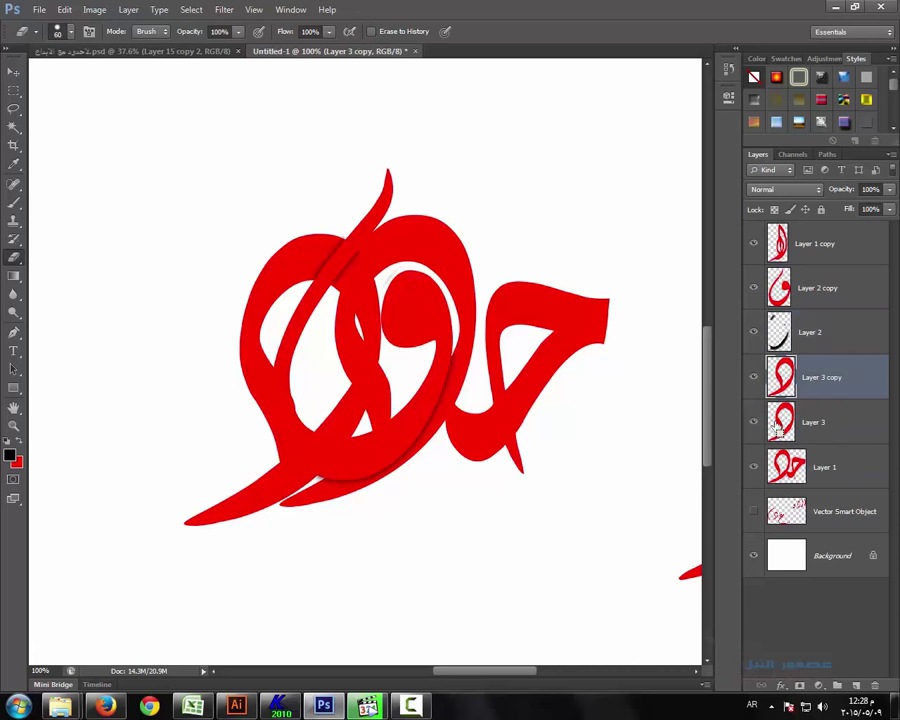
pyautogui.click(813, 422)
pyautogui.keyDown('ctrl'); pyautogui.click(781, 422); pyautogui.keyUp('ctrl')
pyautogui.hotkey('alt', 'BackSpace')
pyautogui.click(191, 9)
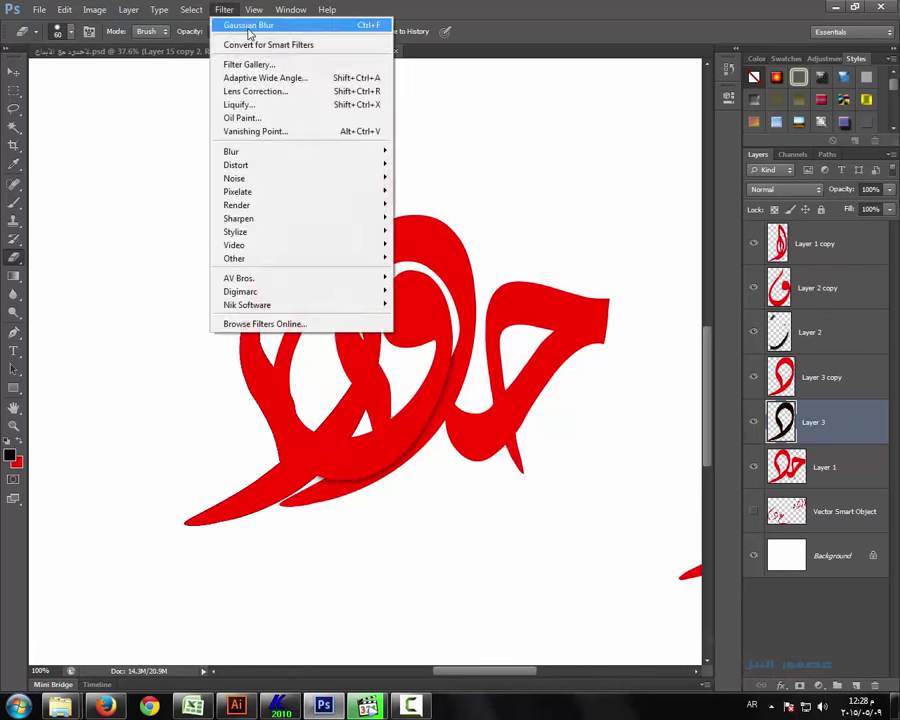
pyautogui.click(196, 24)
pyautogui.hotkey('ctrl', 'd')
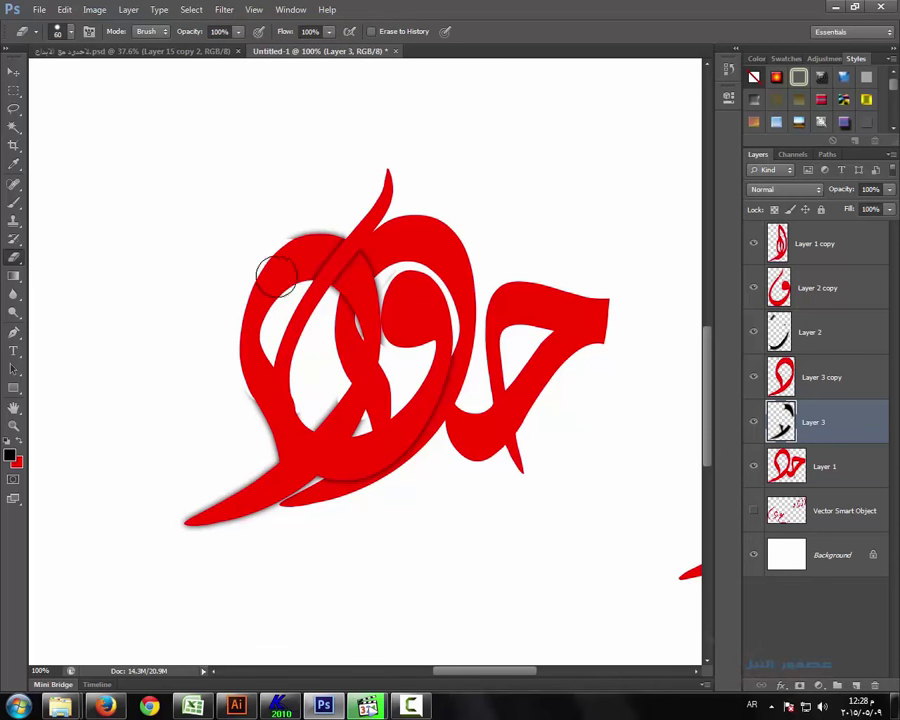
pyautogui.moveTo(263, 402)
pyautogui.mouseDown()
pyautogui.moveTo(253, 510)
pyautogui.moveTo(346, 420)
pyautogui.mouseUp()
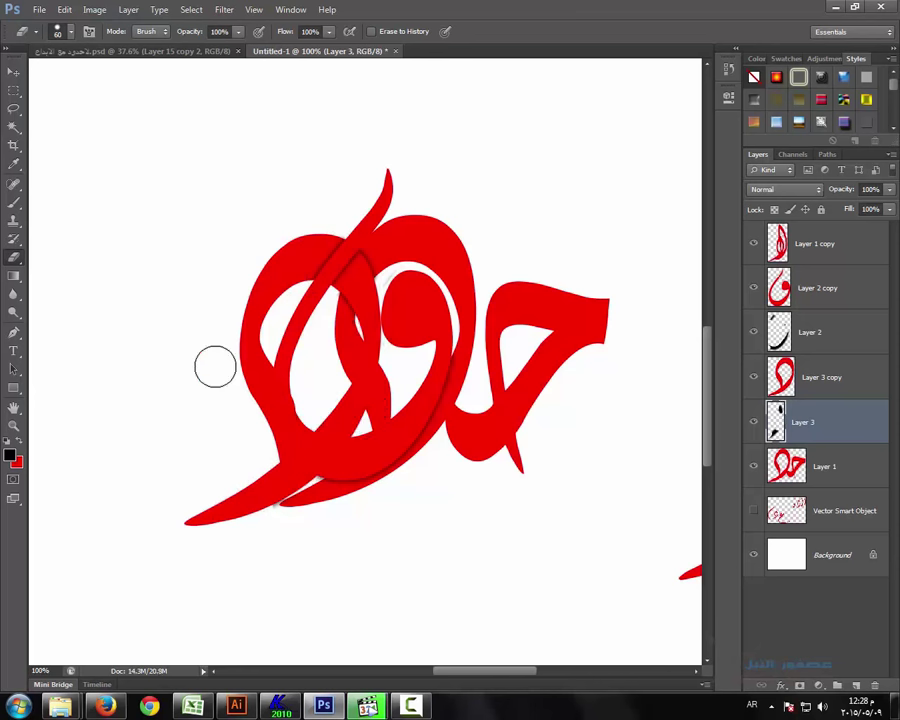
pyautogui.click(795, 486)
# Duplicate Layer 1 and fill the original's letter shape with black as a shadow
pyautogui.hotkey('ctrl', 'j')
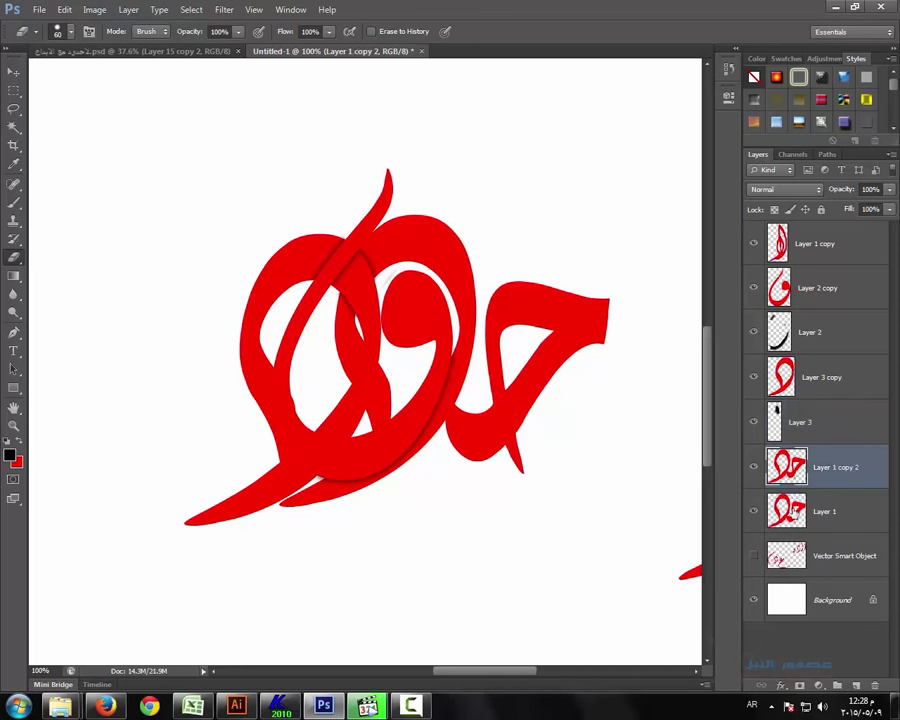
pyautogui.click(820, 511)
pyautogui.keyDown('ctrl'); pyautogui.click(786, 509); pyautogui.keyUp('ctrl')
pyautogui.hotkey('alt', 'BackSpace')
pyautogui.hotkey('ctrl', 'd')
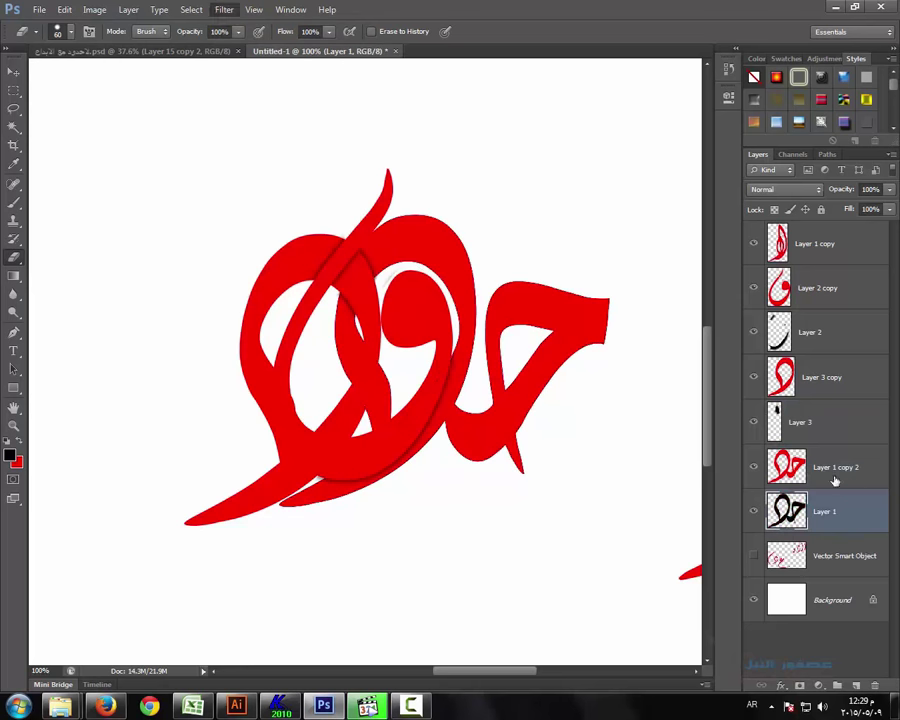
# Duplicate Layer 1 copy 2 and move it with Layer 1 up below Layer 2 copy
pyautogui.click(833, 466)
pyautogui.hotkey('ctrl', 'j')
pyautogui.click(830, 511)
pyautogui.keyDown('ctrl'); pyautogui.click(786, 511); pyautogui.keyUp('ctrl')
pyautogui.keyDown('shift'); pyautogui.click(826, 556); pyautogui.keyUp('shift')
pyautogui.moveTo(813, 514); pyautogui.dragTo(810, 312)
pyautogui.hotkey('ctrl', 'd')
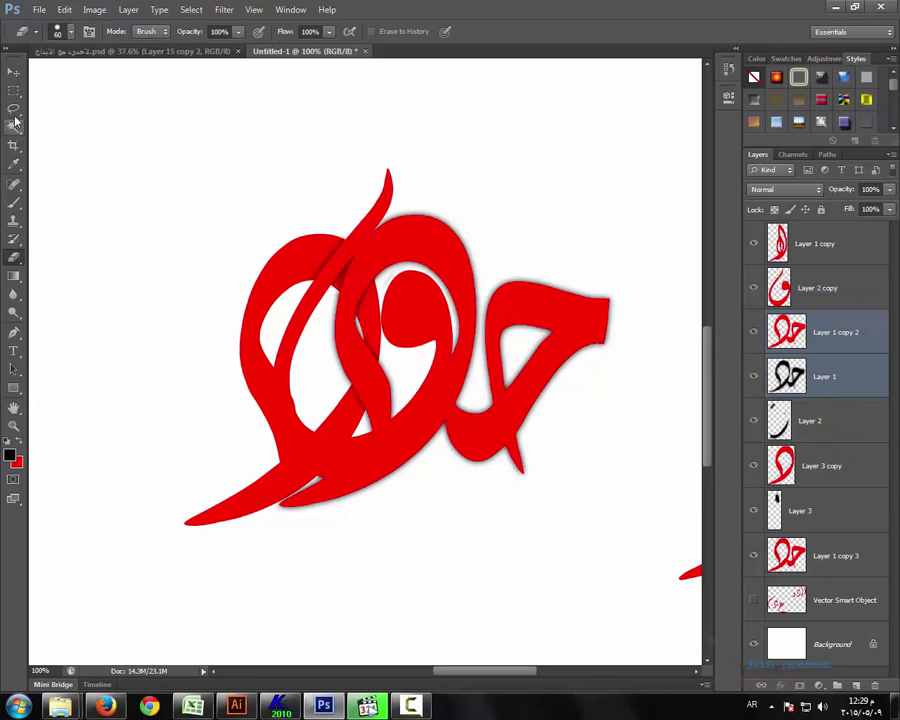
pyautogui.click(813, 376)
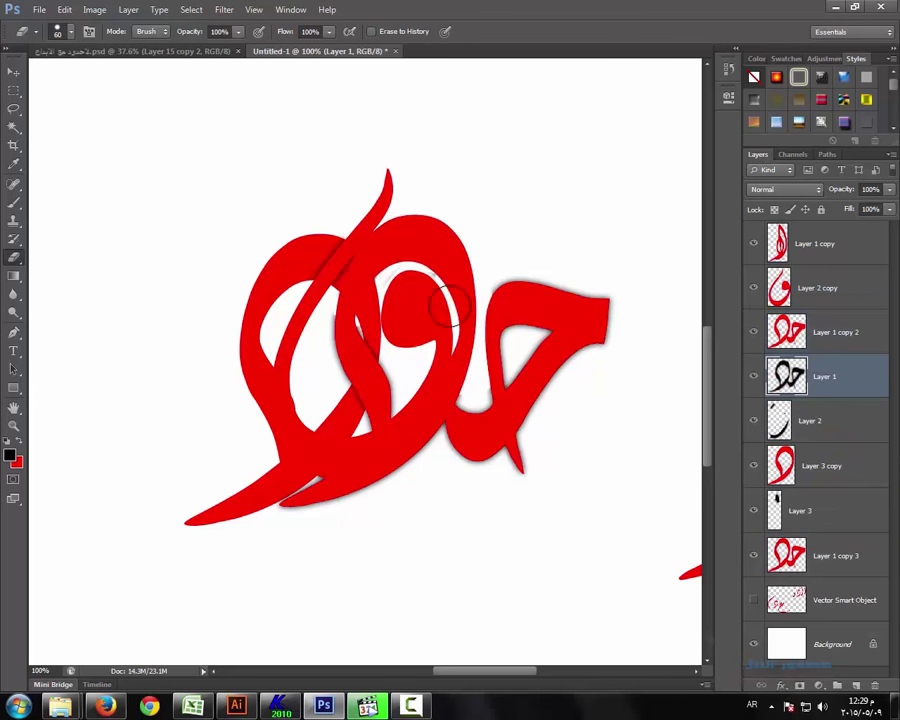
# Erase excess black shadow and red edges on Layer 1 and Layer 1 copy 2
pyautogui.moveTo(462, 246); pyautogui.dragTo(285, 508)
pyautogui.hotkey('alt', ']')
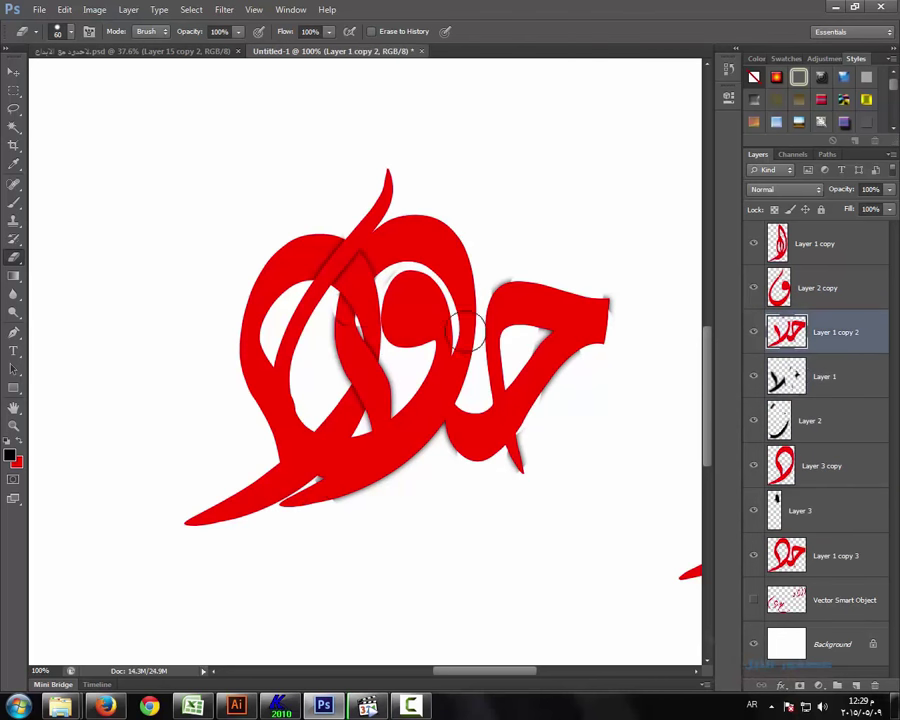
pyautogui.moveTo(560, 330); pyautogui.dragTo(510, 300)
pyautogui.moveTo(448, 482); pyautogui.dragTo(184, 527)
pyautogui.moveTo(385, 395); pyautogui.dragTo(375, 430)
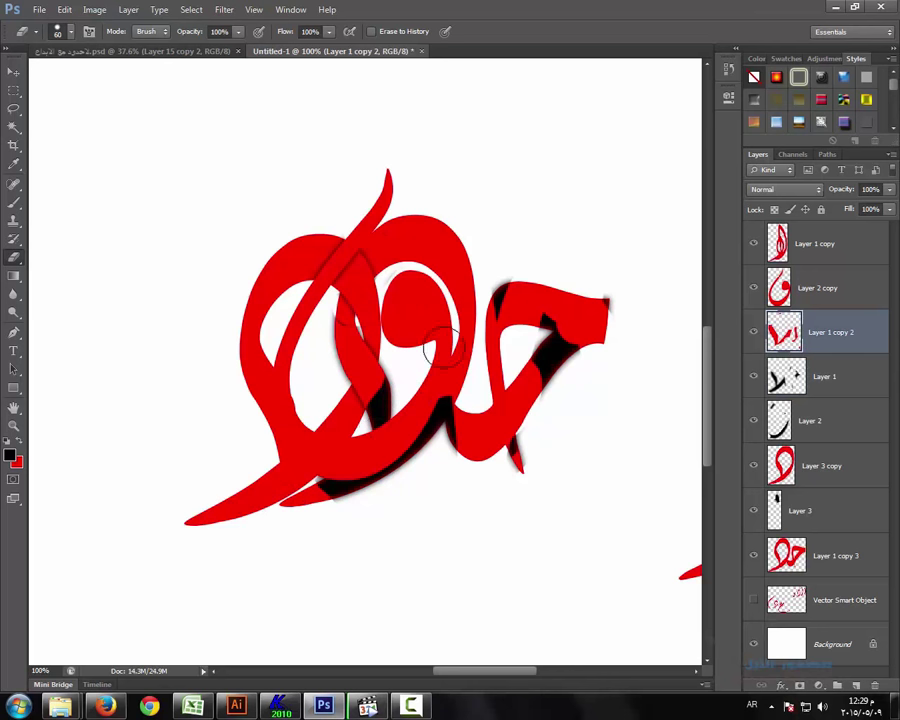
pyautogui.hotkey('alt', '[')
pyautogui.moveTo(402, 285)
pyautogui.mouseDown()
pyautogui.moveTo(426, 454)
pyautogui.moveTo(532, 291)
pyautogui.moveTo(396, 372)
pyautogui.moveTo(310, 500)
pyautogui.mouseUp()
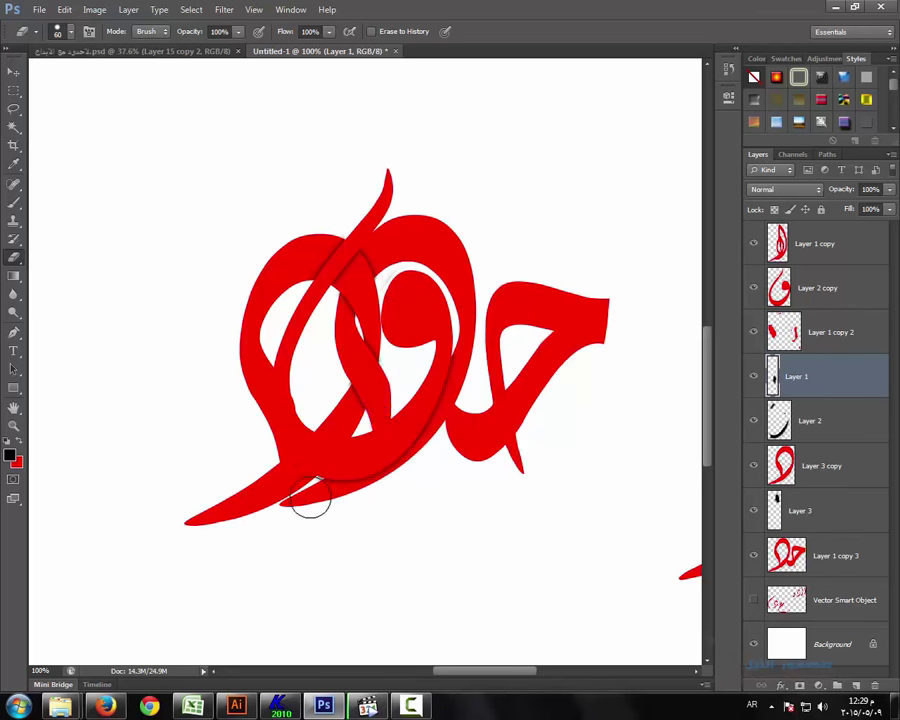
# Duplicate Layer 3 copy and move the copies up beneath Layer 1 copy
pyautogui.click(815, 475)
pyautogui.click(753, 465)
pyautogui.click(753, 465)
pyautogui.hotkey('ctrl', 'j')
pyautogui.hotkey('ctrl', 'j')
pyautogui.moveTo(796, 474); pyautogui.dragTo(795, 343)
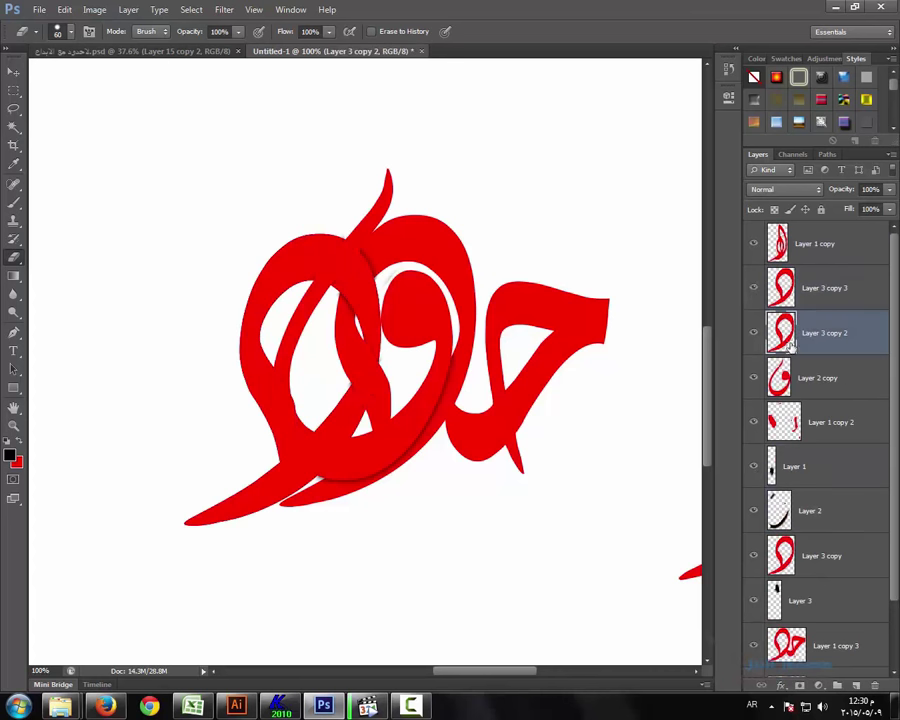
# Erase red and dark marks around the left loop to reveal a soft shadow
pyautogui.click(191, 9)
pyautogui.click(207, 43)
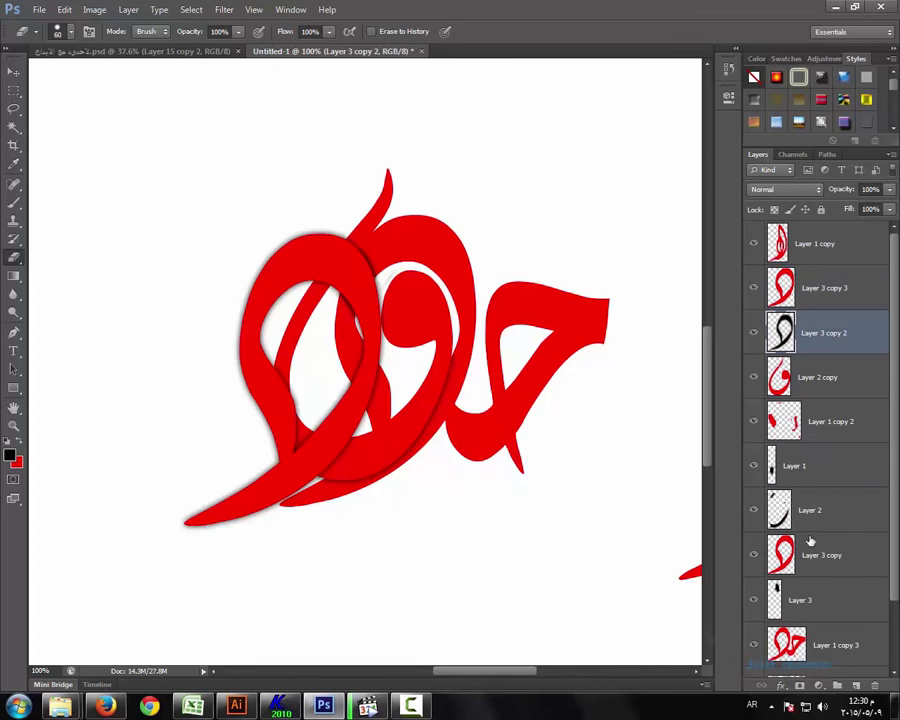
pyautogui.moveTo(360, 362); pyautogui.dragTo(345, 412)
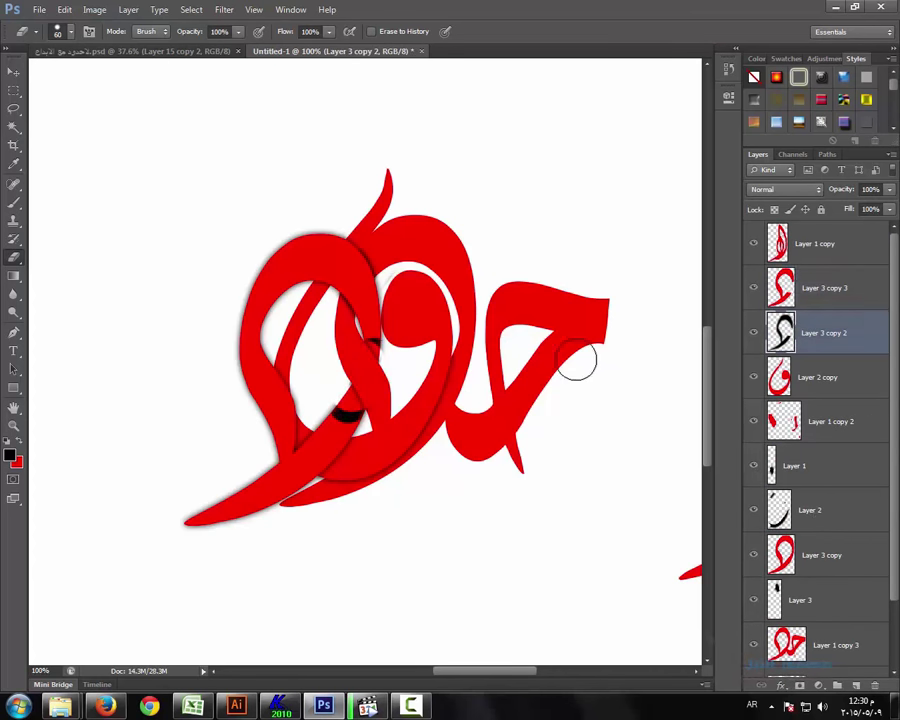
pyautogui.moveTo(368, 345); pyautogui.dragTo(333, 412)
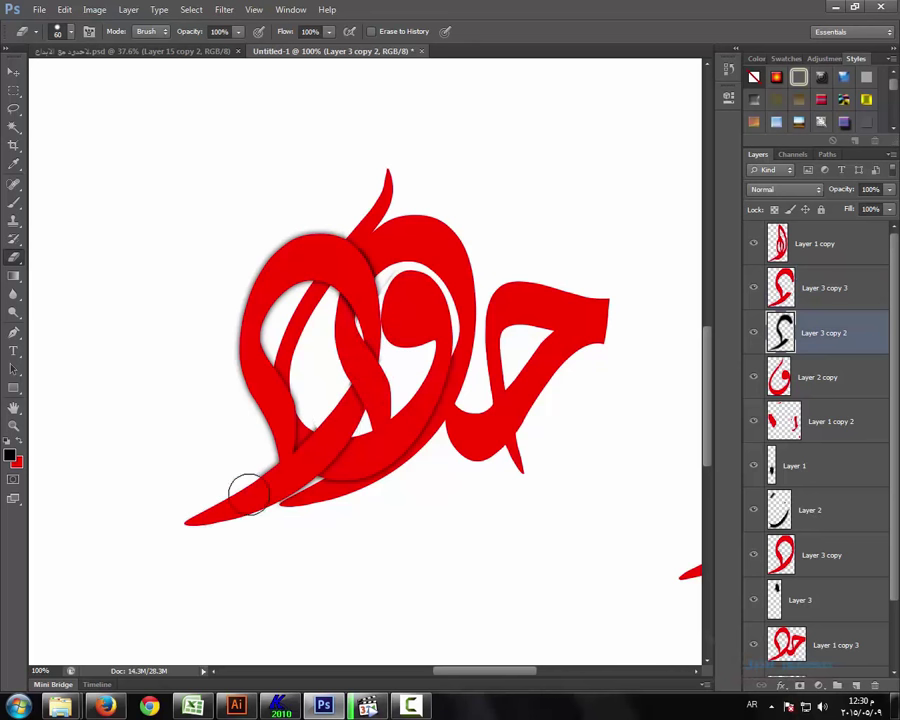
pyautogui.moveTo(235, 358); pyautogui.dragTo(292, 268)
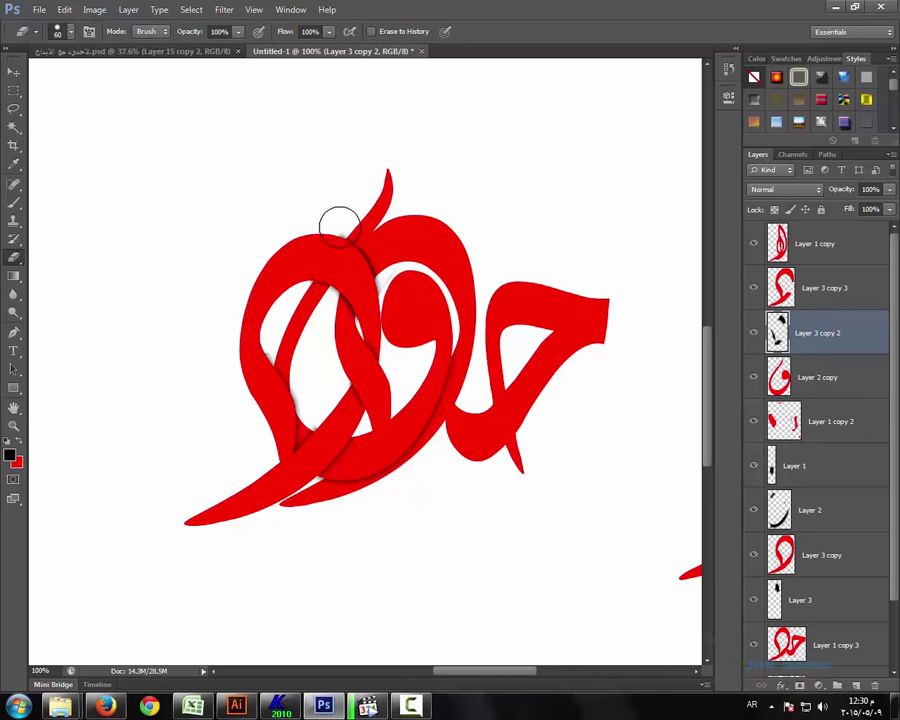
pyautogui.moveTo(339, 222); pyautogui.dragTo(285, 274)
pyautogui.moveTo(340, 255); pyautogui.dragTo(263, 355)
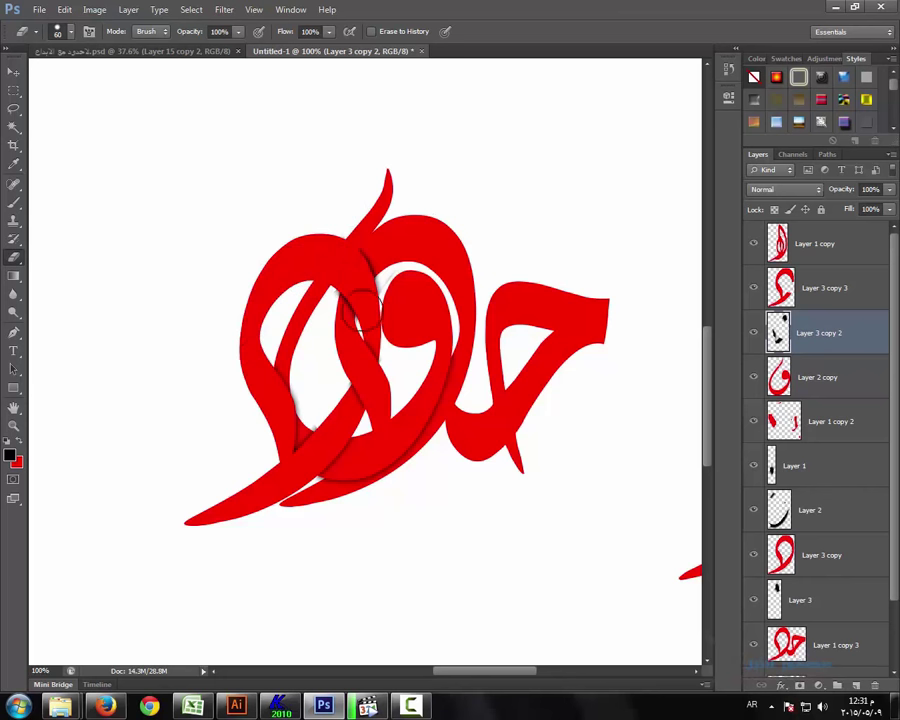
# Merge all the shaded lettering layers into Layer 3 copy 3
pyautogui.click(780, 312)
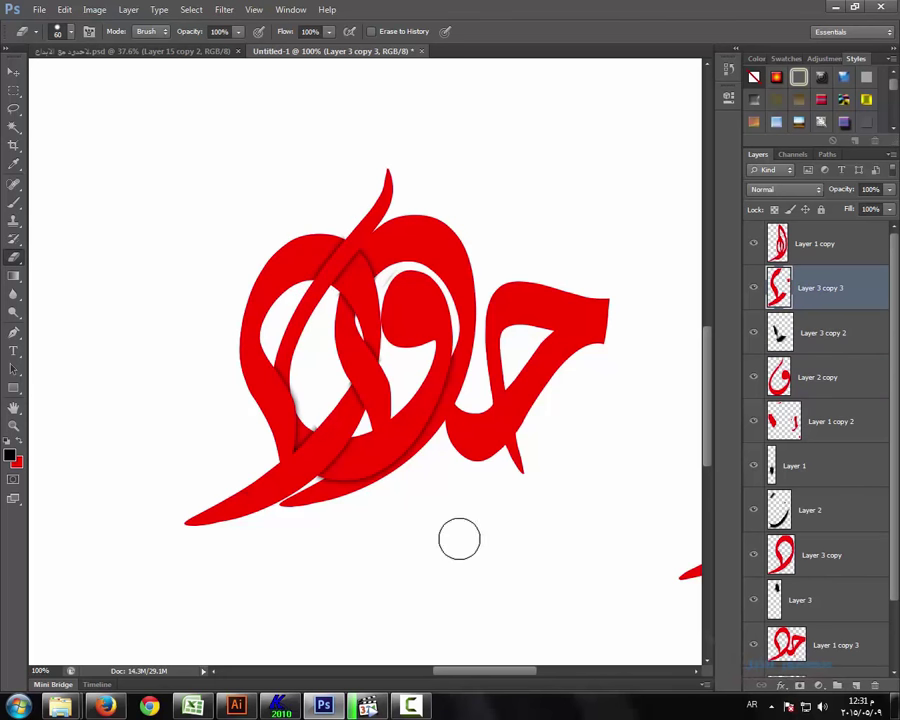
pyautogui.scroll(-3, 807, 572)
pyautogui.keyDown('shift'); pyautogui.click(844, 585); pyautogui.keyUp('shift')
pyautogui.hotkey('ctrl', 'e')
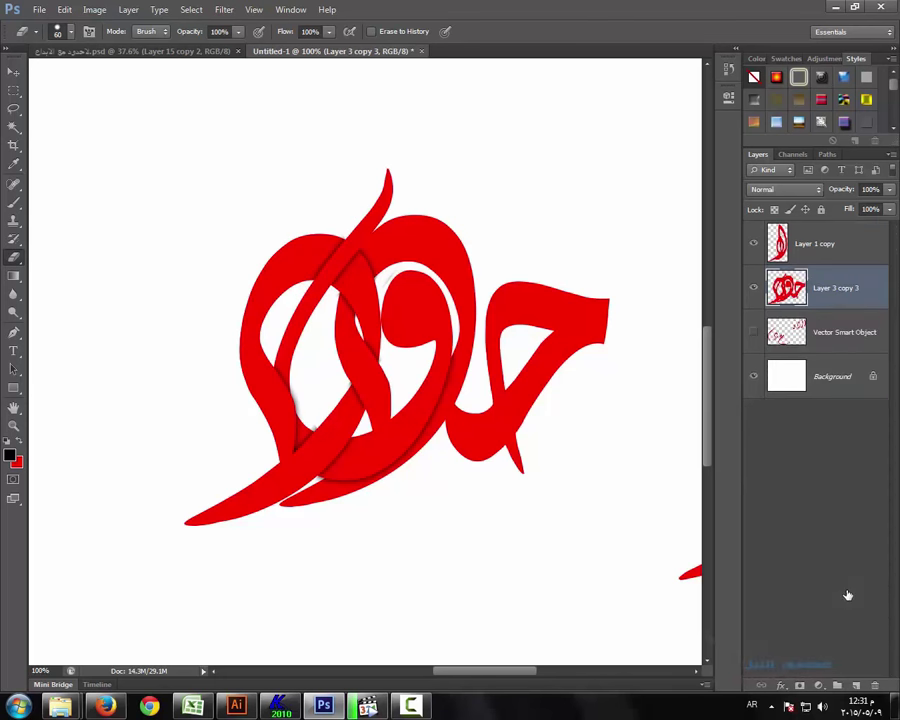
pyautogui.hotkey('ctrl', '-')
# Move the merged letter cluster right and down, and fit the canvas in the window
pyautogui.press('v')
pyautogui.moveTo(443, 362); pyautogui.dragTo(552, 420)
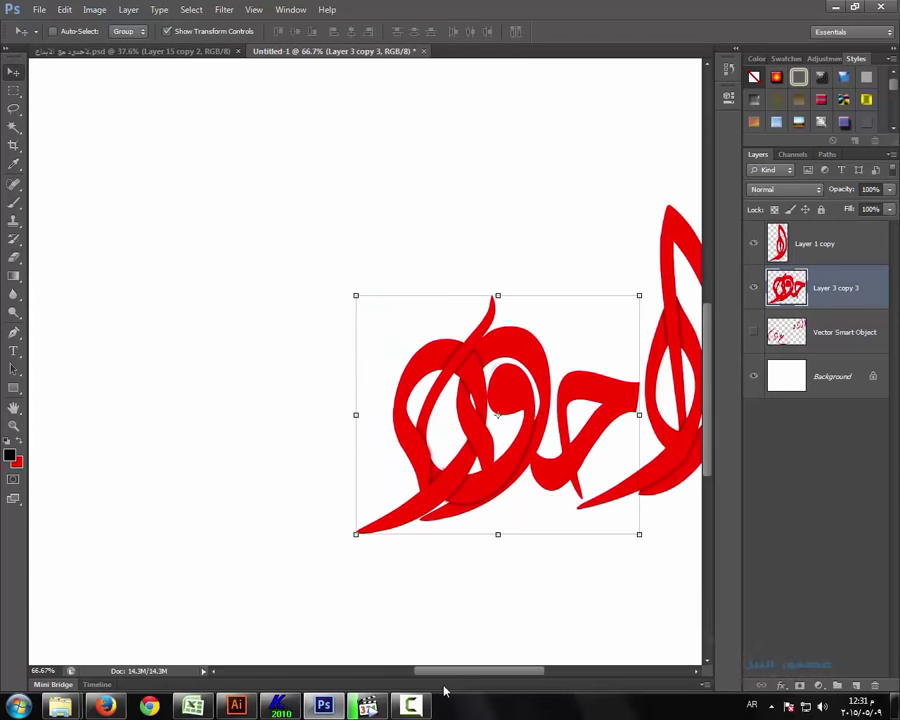
pyautogui.hscroll(3, 552, 420)
pyautogui.press('z')
pyautogui.hotkey('ctrl', '0')
pyautogui.click(775, 336)
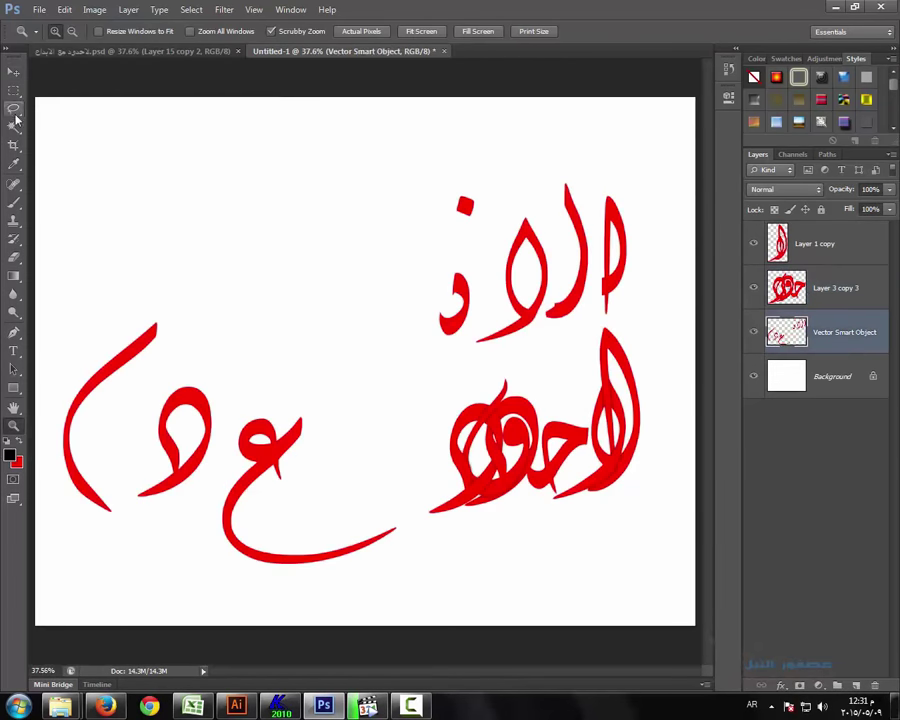
# Lasso the two alifs and the waw, copying each onto its own layer
pyautogui.click(14, 110)
pyautogui.moveTo(578, 170); pyautogui.dragTo(597, 233)
pyautogui.moveTo(665, 283); pyautogui.dragTo(637, 315)
pyautogui.rightClick(614, 254)
pyautogui.click(645, 367)
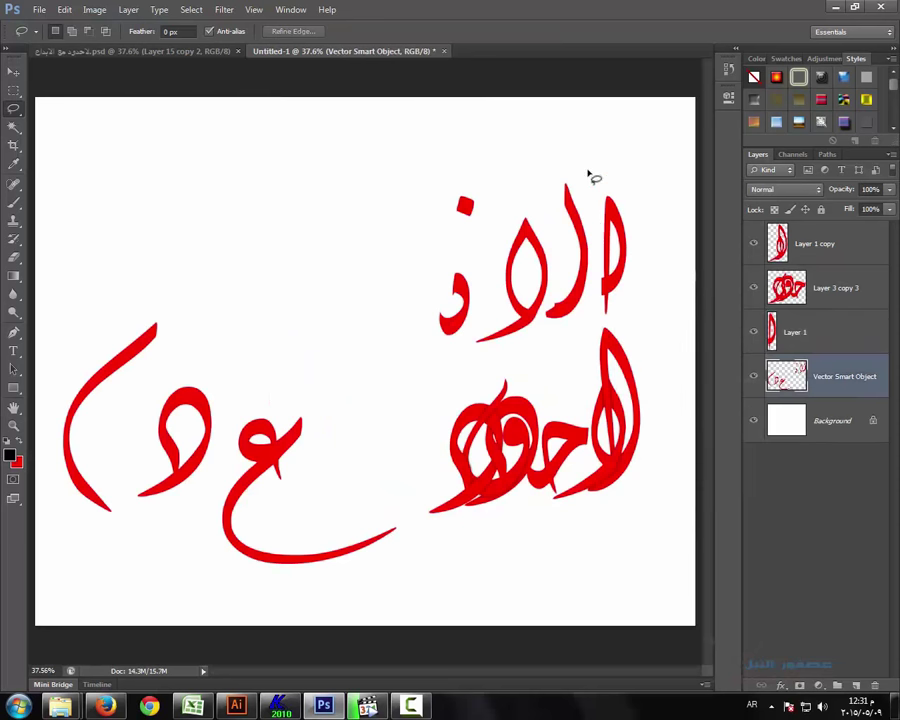
pyautogui.rightClick(401, 164)
pyautogui.click(440, 277)
pyautogui.moveTo(547, 200); pyautogui.dragTo(557, 318)
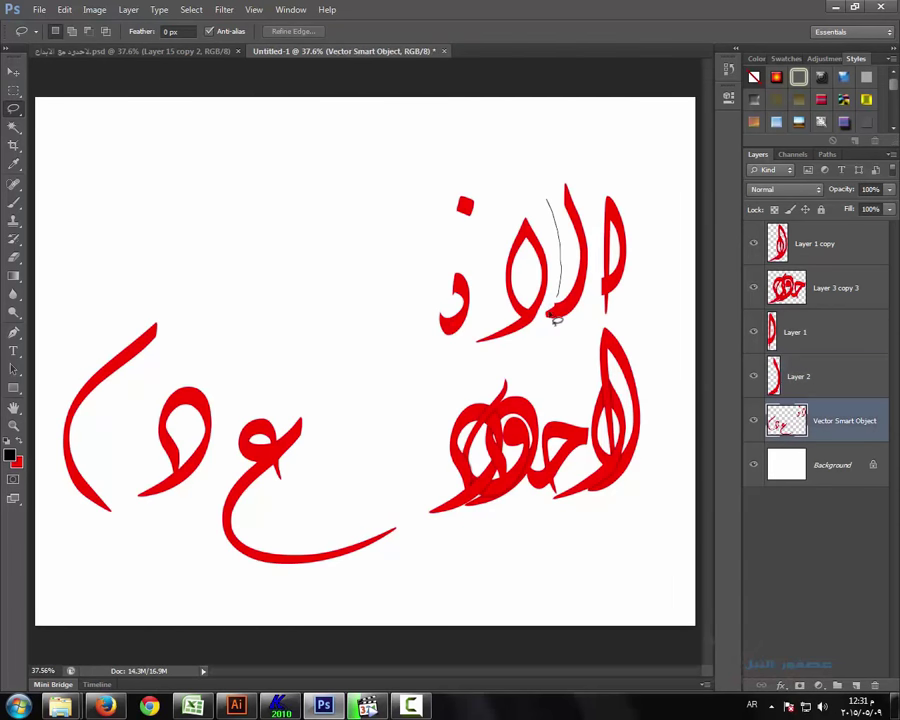
pyautogui.hotkey('ctrl', 'j')
# Hide the Vector Smart Object and arrange the waw and both alifs into an overlapping stack
pyautogui.click(754, 465)
pyautogui.press('z')
pyautogui.click(532, 500)
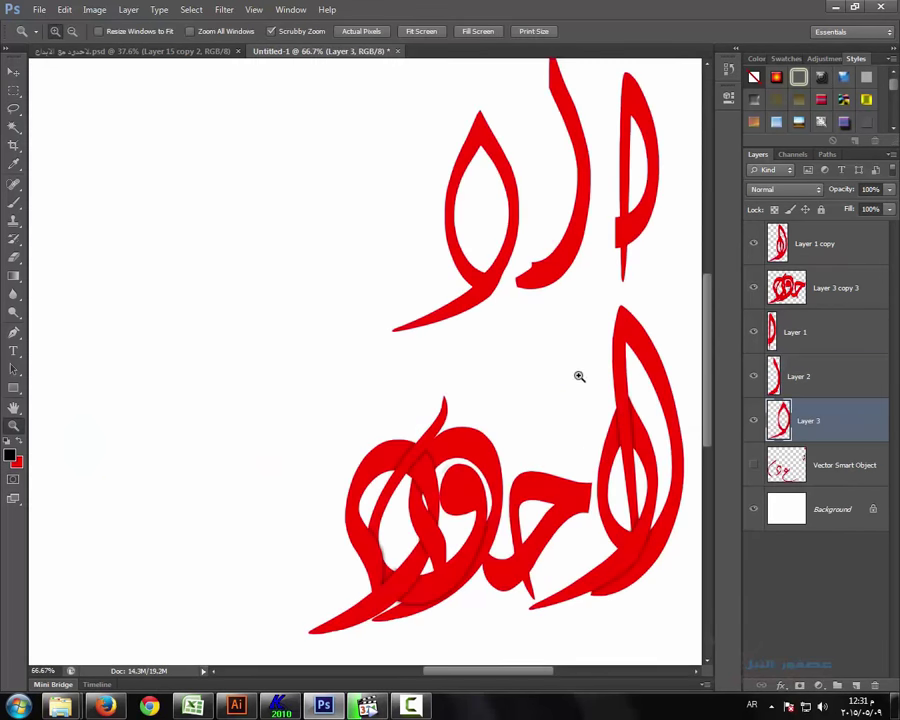
pyautogui.click(14, 71)
pyautogui.moveTo(395, 260); pyautogui.dragTo(296, 305)
pyautogui.click(795, 332)
pyautogui.moveTo(567, 231); pyautogui.dragTo(512, 368)
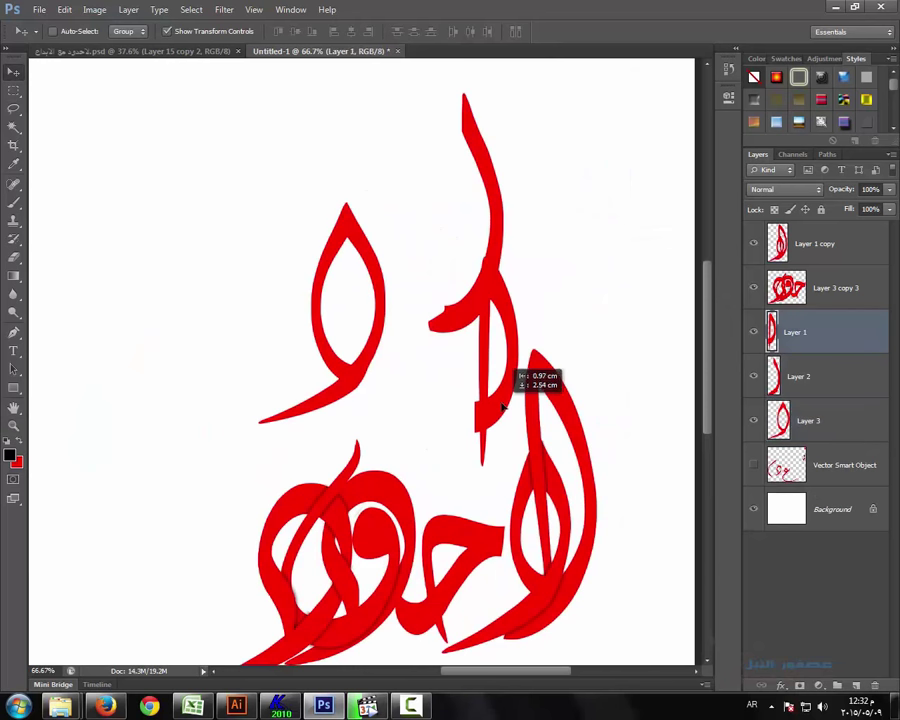
pyautogui.click(800, 376)
pyautogui.moveTo(500, 200); pyautogui.dragTo(486, 320)
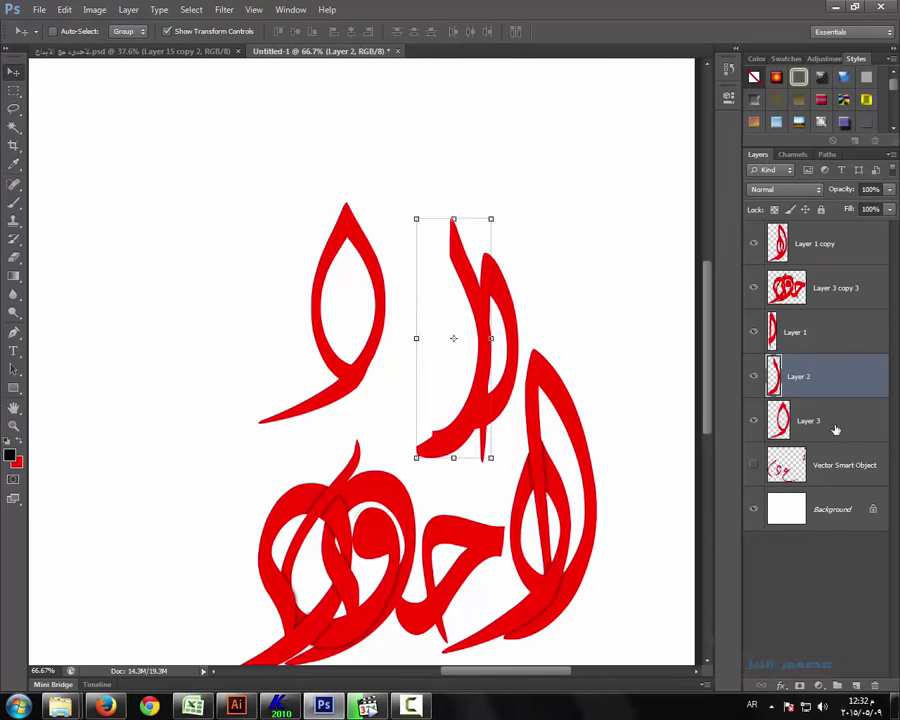
pyautogui.click(830, 420)
pyautogui.moveTo(356, 375); pyautogui.dragTo(456, 420)
# Place Layer 3 above Layers 1 and 2 and duplicate it
pyautogui.moveTo(785, 420); pyautogui.dragTo(783, 333)
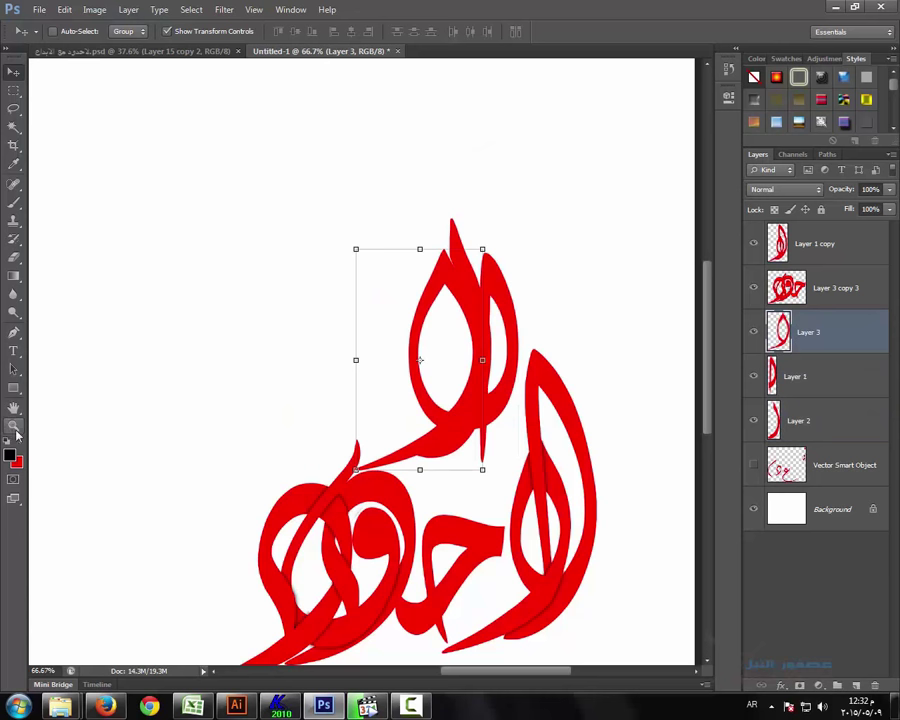
pyautogui.press('z')
pyautogui.hotkey('ctrl', 'j')
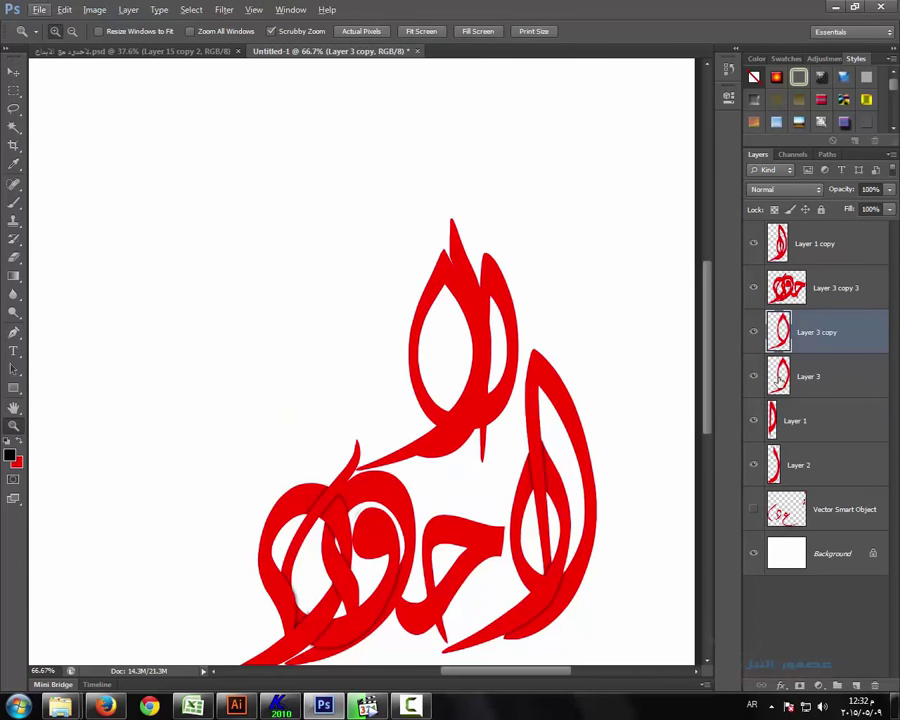
# Fill Layer 3's stroke with black and reapply Gaussian Blur for a soft shadow
pyautogui.click(800, 376)
pyautogui.hotkey('alt', 'shift', 'BackSpace')
pyautogui.click(224, 9)
pyautogui.click(250, 24)
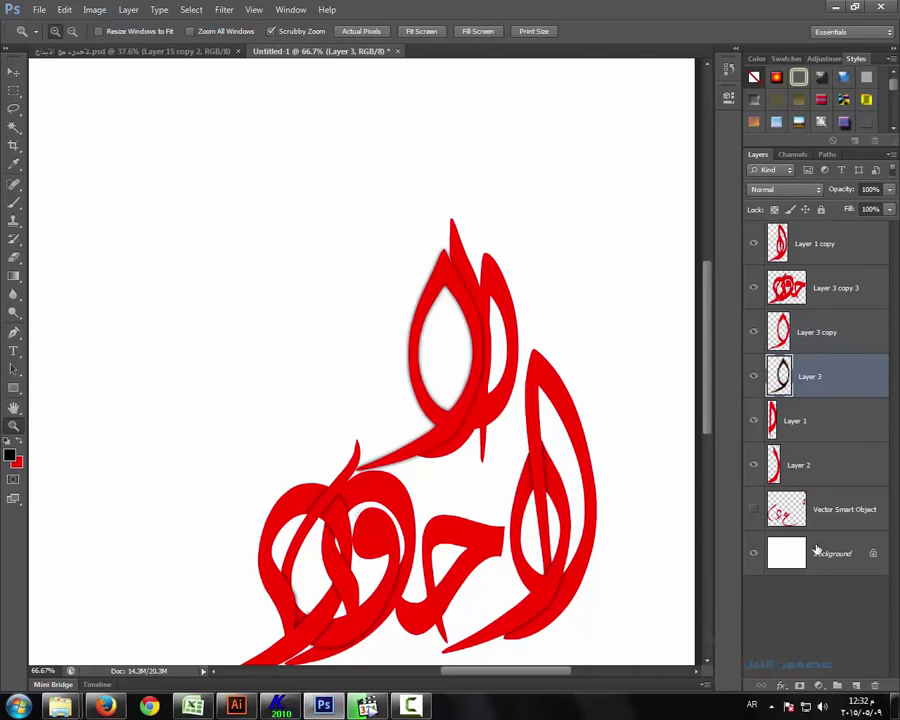
pyautogui.press('e')
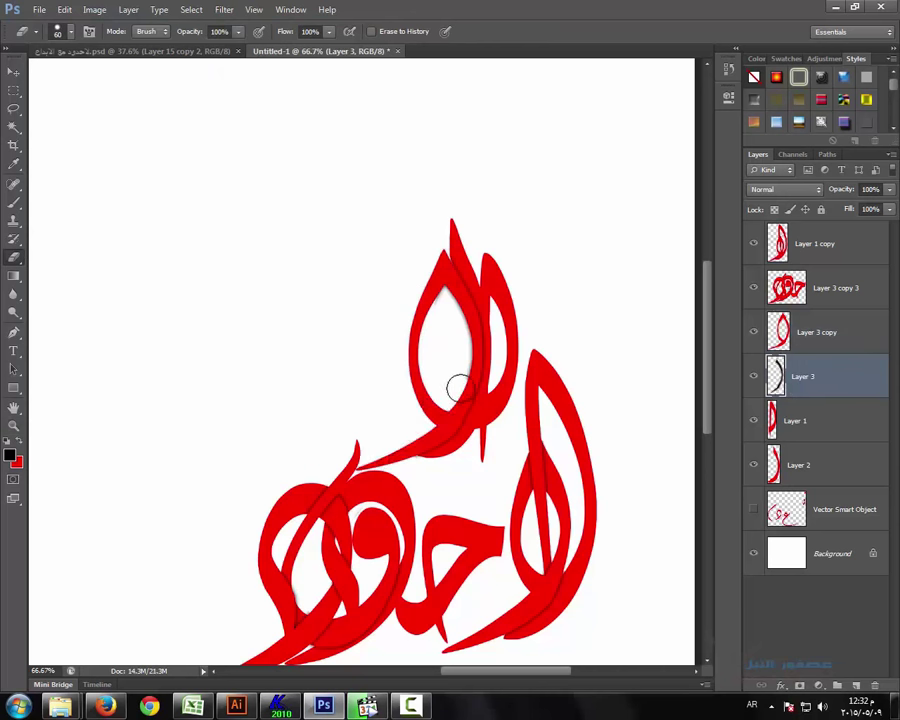
# Duplicate Layer 1, fill the copy's stroke with black, and place Layer 2 above Layer 1
pyautogui.click(776, 420)
pyautogui.hotkey('ctrl', 'j')
pyautogui.hotkey('ctrl', 'j')
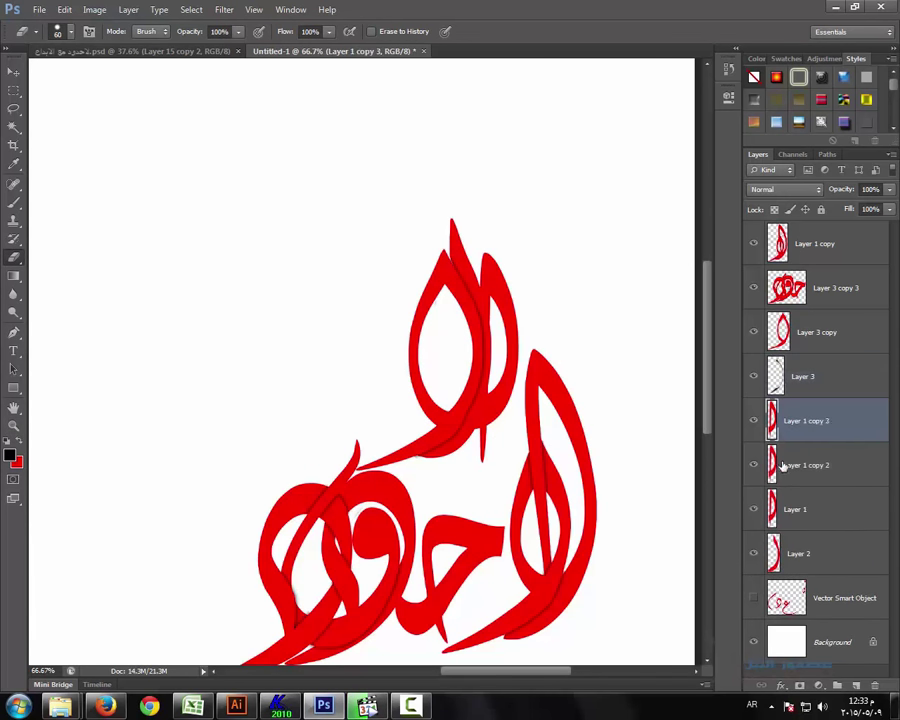
pyautogui.click(796, 465)
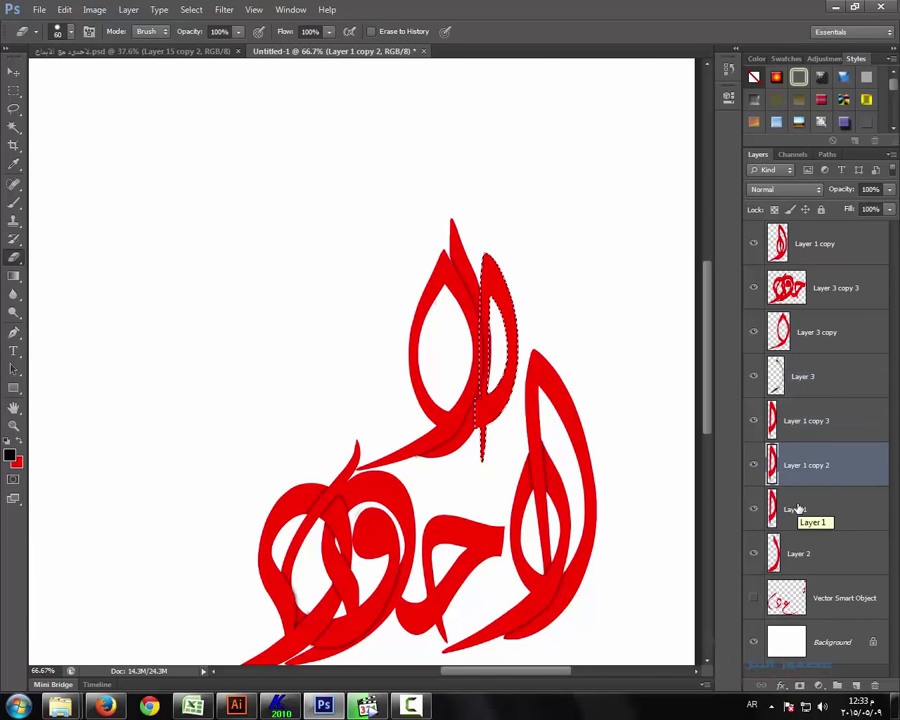
pyautogui.hotkey('alt', 'BackSpace')
pyautogui.hotkey('ctrl', 'd')
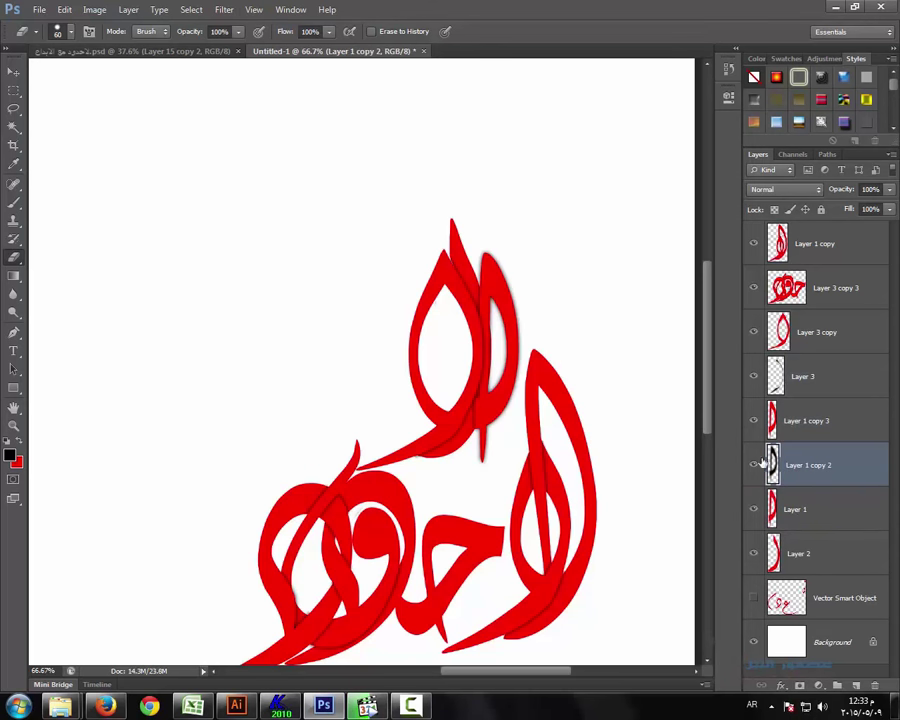
pyautogui.moveTo(795, 509); pyautogui.dragTo(795, 560)
pyautogui.click(790, 470)
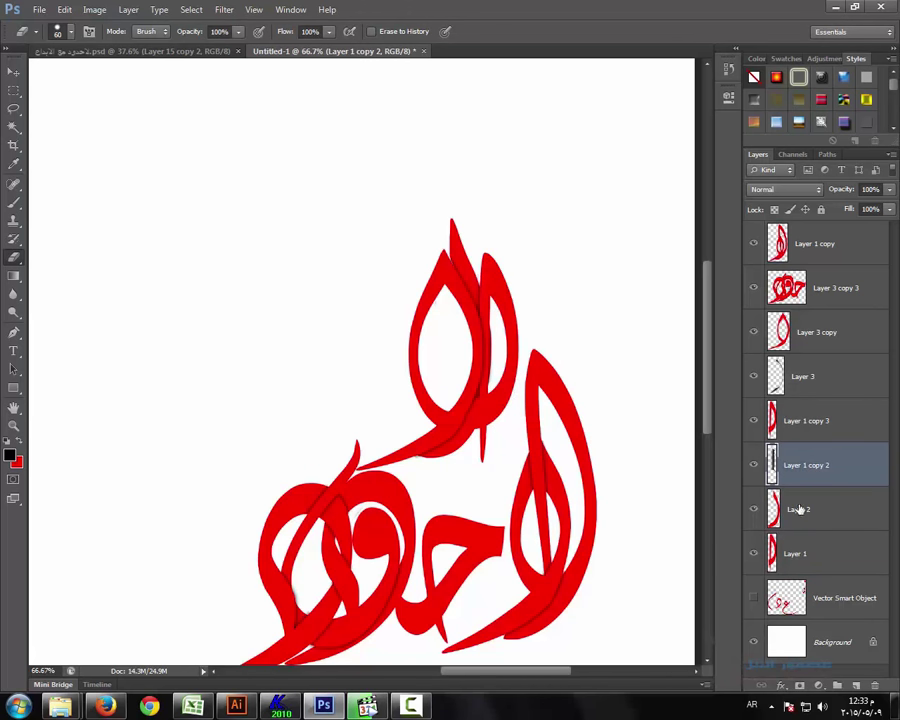
pyautogui.click(805, 421)
pyautogui.hotkey('alt', '[')
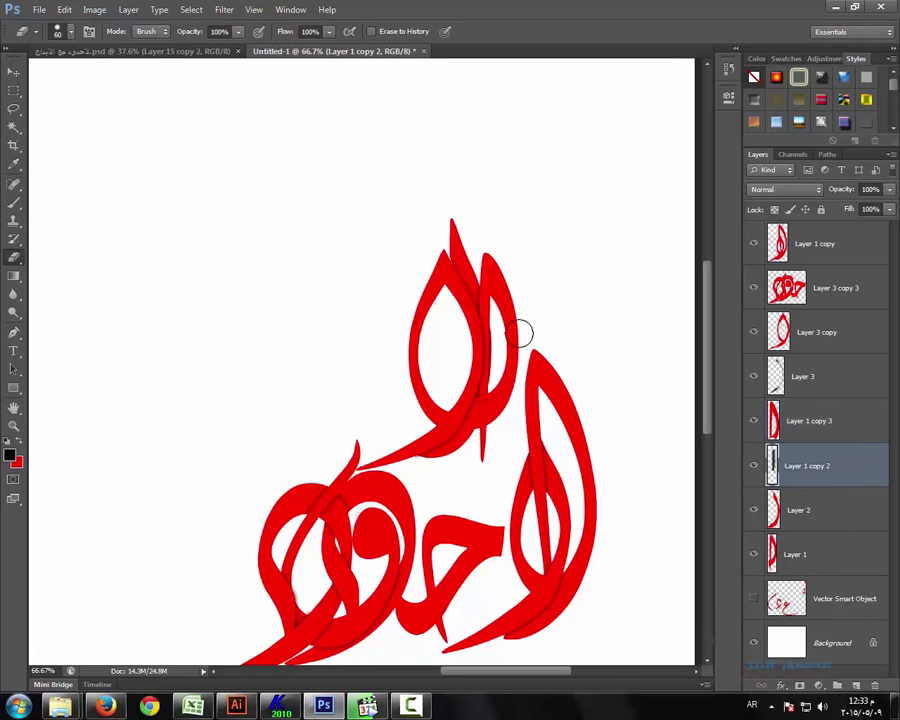
# Merge the stroke layers from Layer 3 copy down to Layer 1 and reposition them
pyautogui.click(808, 343)
pyautogui.keyDown('shift'); pyautogui.click(810, 555); pyautogui.keyUp('shift')
pyautogui.hotkey('ctrl', 'e')
pyautogui.press('v')
pyautogui.moveTo(457, 386); pyautogui.dragTo(470, 404)
pyautogui.hotkey('ctrl', '-')
# Lasso the د piece from the Vector Smart Object onto its own layer
pyautogui.hotkey('alt', '[')
pyautogui.press('l')
pyautogui.moveTo(329, 270)
pyautogui.mouseDown()
pyautogui.moveTo(330, 368)
pyautogui.moveTo(392, 362)
pyautogui.mouseUp()
pyautogui.hotkey('ctrl', 'j')
# Move the د beside the alef, then copy the و into the word and merge it into Layer 1
pyautogui.press('v')
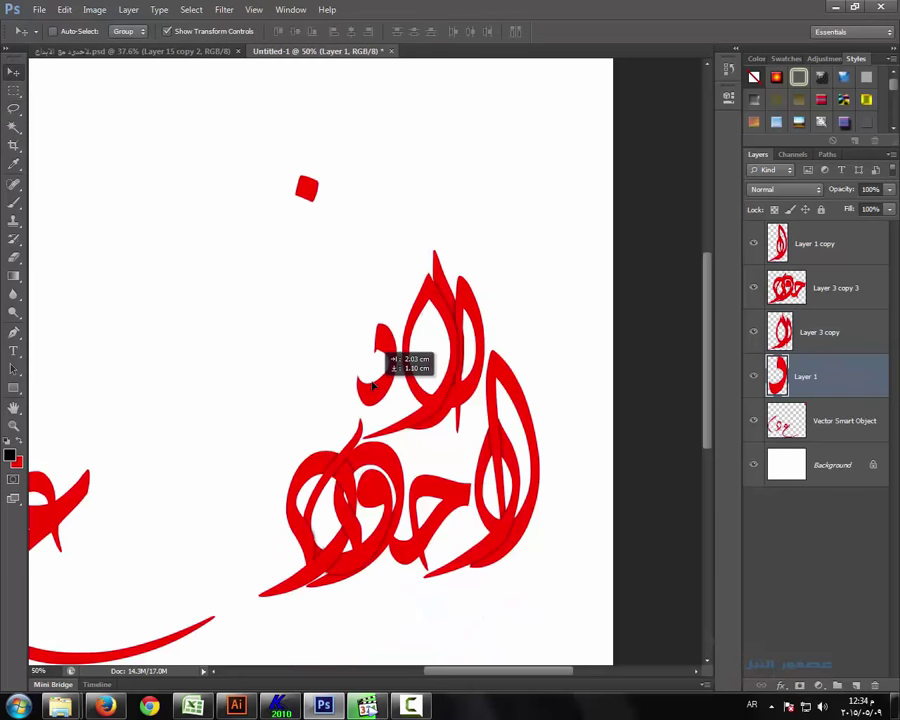
pyautogui.moveTo(218, 378); pyautogui.dragTo(394, 362)
pyautogui.hotkey('alt', '[')
pyautogui.press('l')
pyautogui.moveTo(291, 360); pyautogui.dragTo(308, 451)
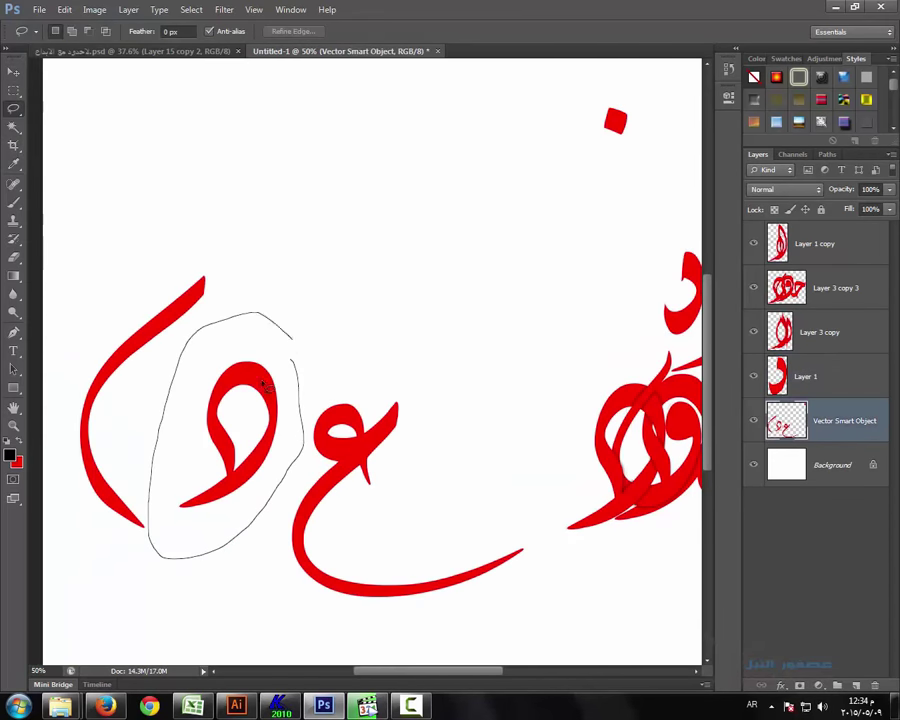
pyautogui.moveTo(292, 340); pyautogui.dragTo(291, 360)
pyautogui.hotkey('ctrl', 'j')
pyautogui.press('v')
pyautogui.moveTo(251, 403); pyautogui.dragTo(636, 270)
pyautogui.moveTo(649, 382)
pyautogui.mouseDown()
pyautogui.moveTo(444, 395)
pyautogui.moveTo(482, 311)
pyautogui.mouseUp()
pyautogui.keyDown('shift'); pyautogui.click(763, 393); pyautogui.keyUp('shift')
pyautogui.hotkey('ctrl', 'e')
# Copy the red diamond dot onto its own layer
pyautogui.hotkey('alt', '[')
pyautogui.press('l')
pyautogui.moveTo(384, 114)
pyautogui.mouseDown()
pyautogui.moveTo(456, 146)
pyautogui.moveTo(510, 345)
pyautogui.mouseUp()
pyautogui.hotkey('ctrl', 'j')
pyautogui.press('v')
# Cut the ع onto its own layer and move it right into the word
pyautogui.hotkey('alt', '[')
pyautogui.press('l')
pyautogui.moveTo(250, 290); pyautogui.dragTo(360, 360)
pyautogui.rightClick(237, 366)
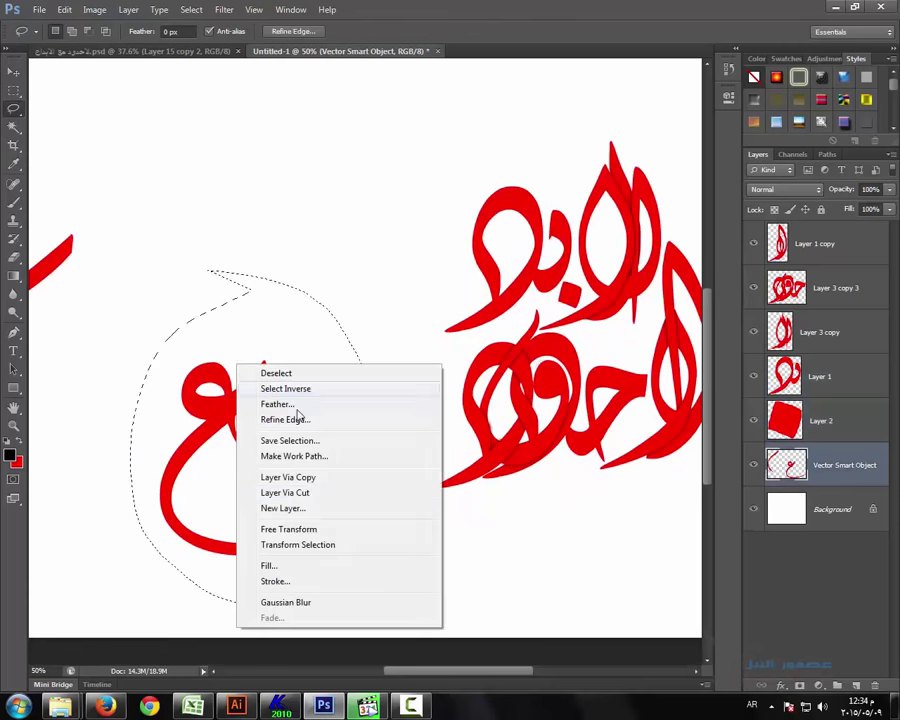
pyautogui.click(285, 492)
pyautogui.press('v')
pyautogui.moveTo(274, 392); pyautogui.dragTo(380, 422)
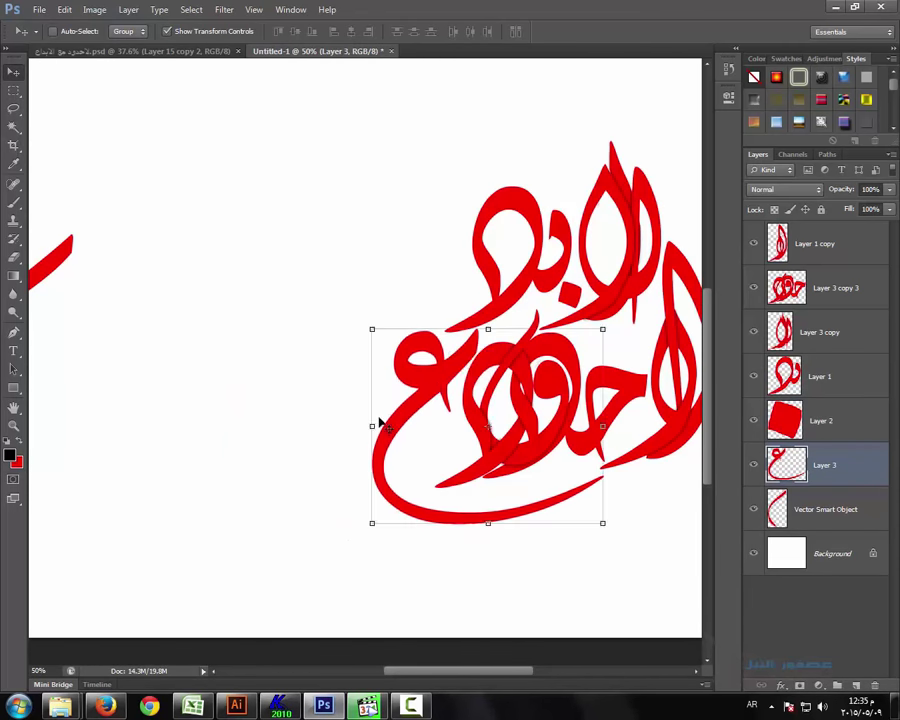
# Move the long left stroke into the word and rotate it about −7 degrees
pyautogui.hotkey('alt', '[')
pyautogui.moveTo(140, 295); pyautogui.dragTo(470, 280)
pyautogui.moveTo(500, 510); pyautogui.dragTo(525, 495)
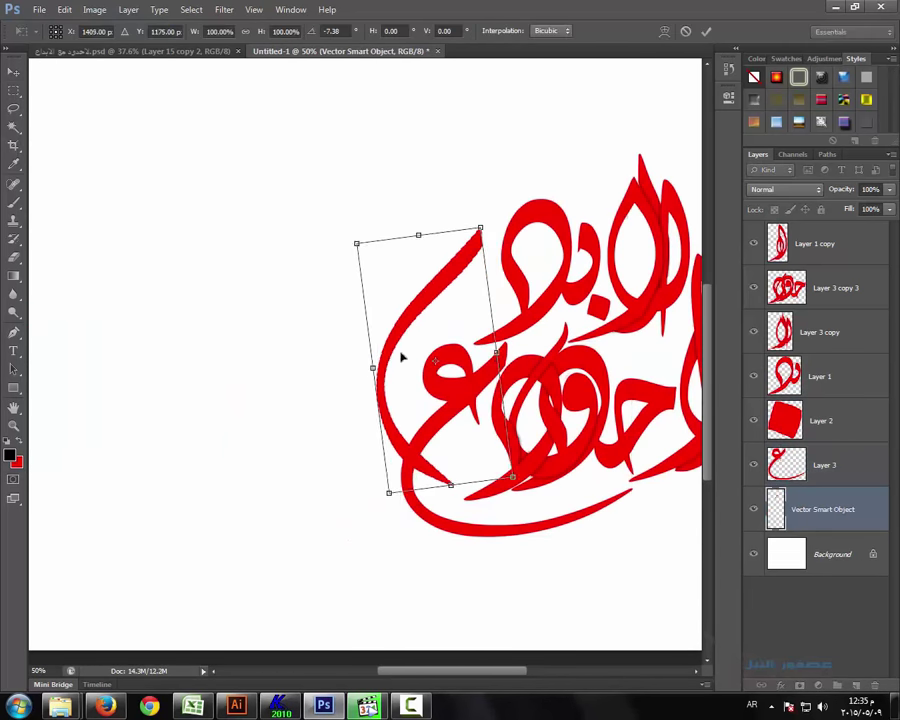
pyautogui.moveTo(401, 356); pyautogui.dragTo(418, 339)
# Apply the stroke rotation, then raise and duplicate the Vector Smart Object layer
pyautogui.press('Return')
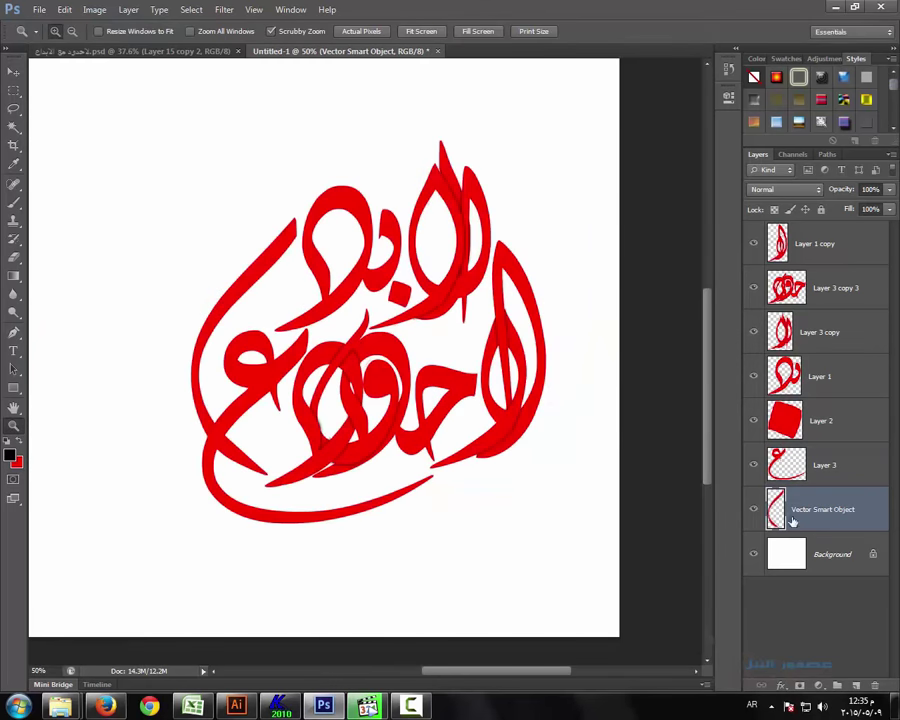
pyautogui.hotkey('ctrl', ']')
pyautogui.rightClick(790, 465)
pyautogui.click(632, 234)
pyautogui.press('Return')
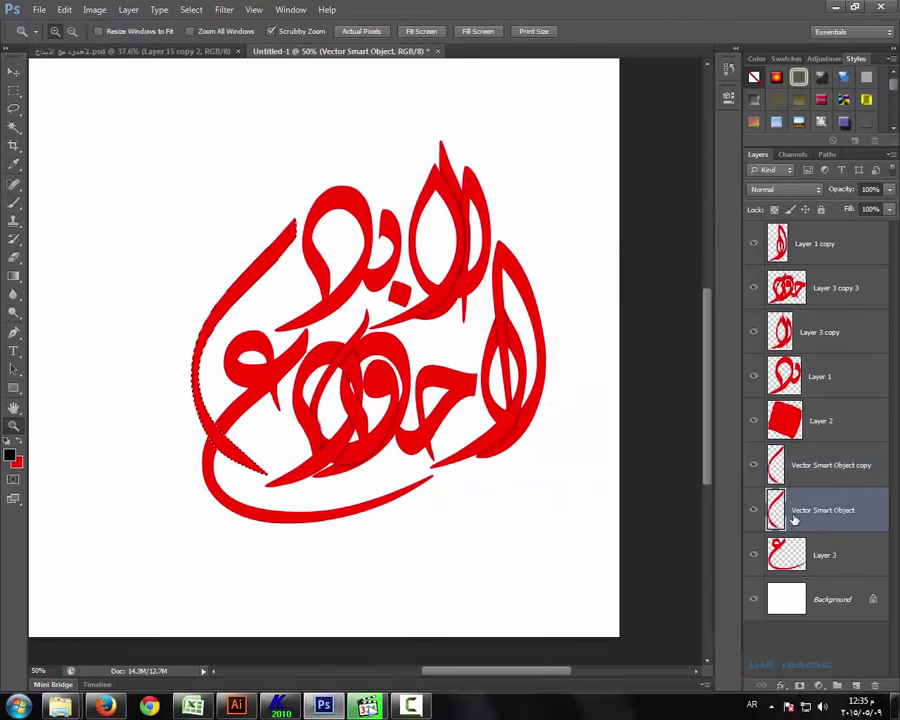
pyautogui.click(224, 9)
pyautogui.press('Escape')
# Select all lettering layers from Layer 1 copy to Layer 3 and transform them together
pyautogui.click(14, 254)
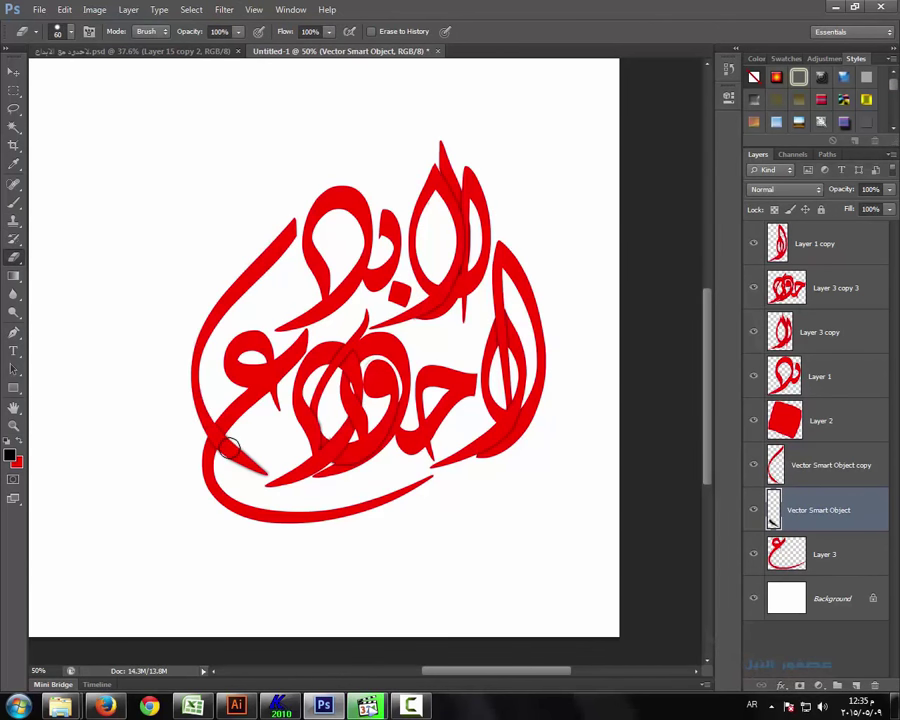
pyautogui.click(840, 552)
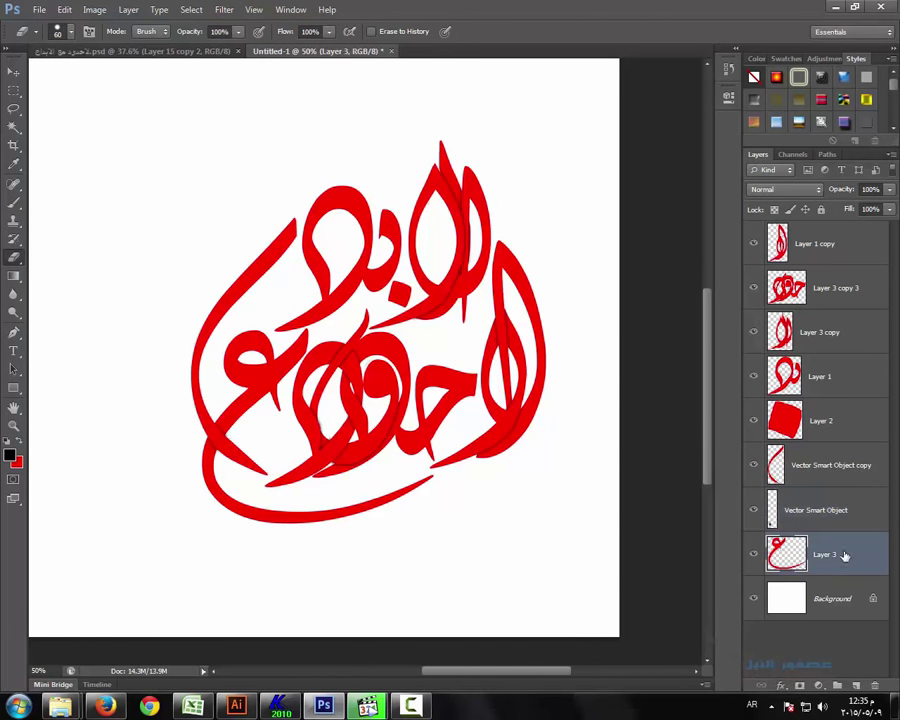
pyautogui.keyDown('shift'); pyautogui.click(845, 245); pyautogui.keyUp('shift')
pyautogui.hotkey('ctrl', 't')
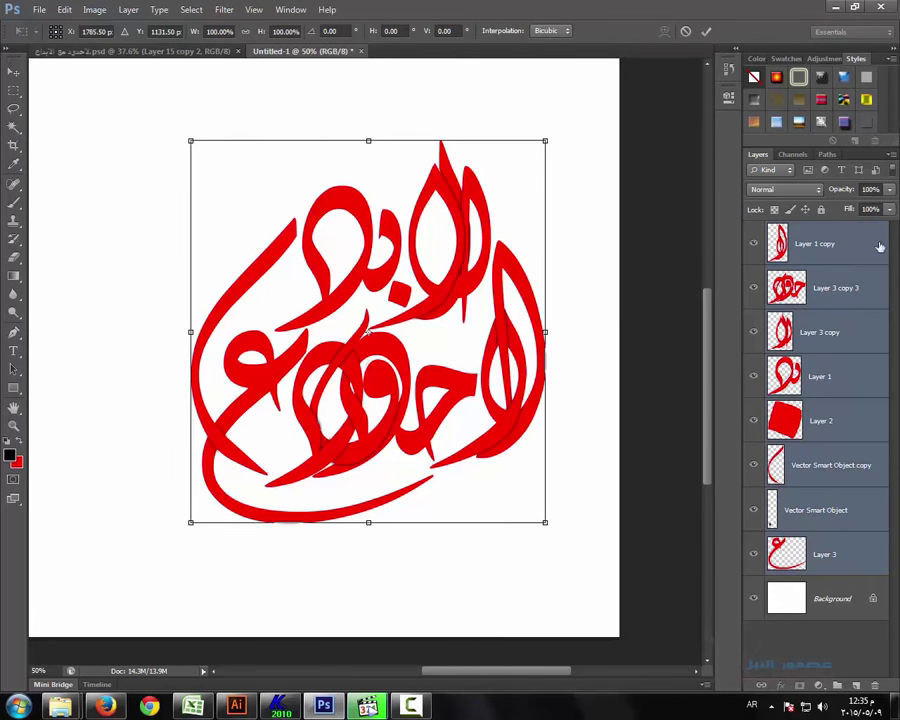
pyautogui.press('Return')
# Merge the lettering layers into one and shift the merged lettering left
pyautogui.press('z')
pyautogui.hotkey('ctrl', 'e')
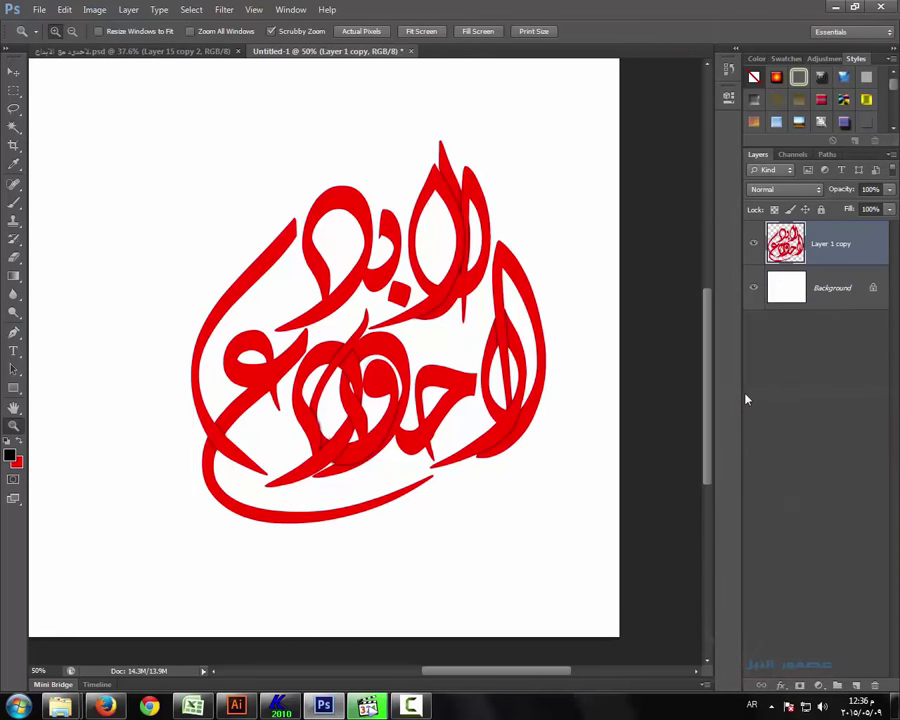
pyautogui.press('v')
pyautogui.moveTo(570, 350); pyautogui.dragTo(400, 330)
# Paint a small red hamza above the alef with the Brush tool
pyautogui.press('b')
pyautogui.press('x')
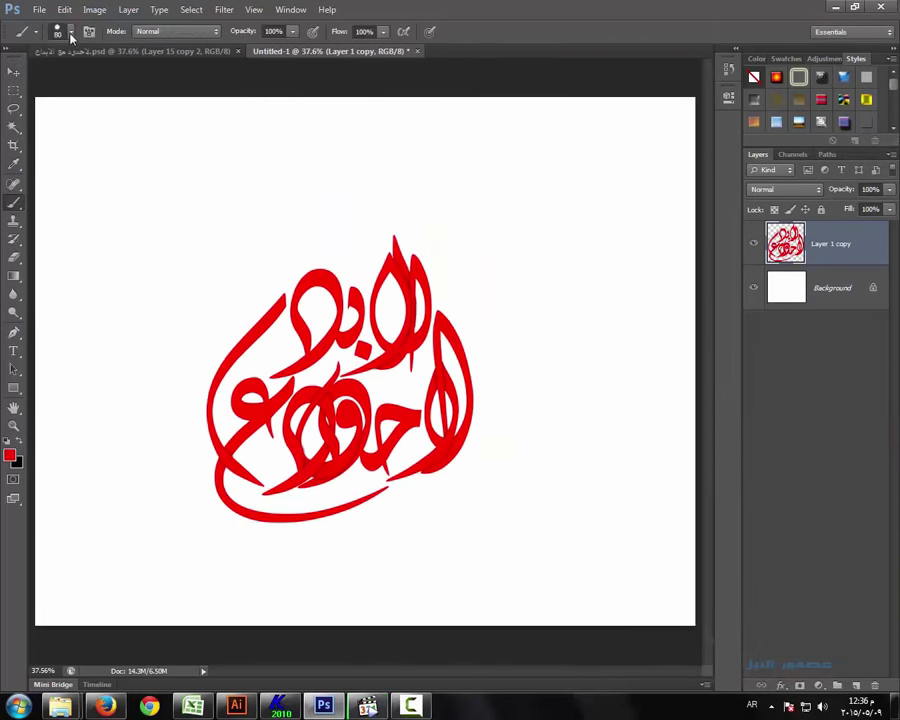
pyautogui.click(57, 31)
pyautogui.scroll(-3, 90, 300)
pyautogui.press('Escape')
pyautogui.moveTo(355, 267); pyautogui.dragTo(370, 264)
# Warp the lettering into a rounder shape and add an empty Layer 1 on top
pyautogui.click(64, 9)
pyautogui.click(280, 370)
pyautogui.moveTo(452, 472)
pyautogui.mouseDown()
pyautogui.moveTo(476, 480)
pyautogui.moveTo(295, 297)
pyautogui.mouseUp()
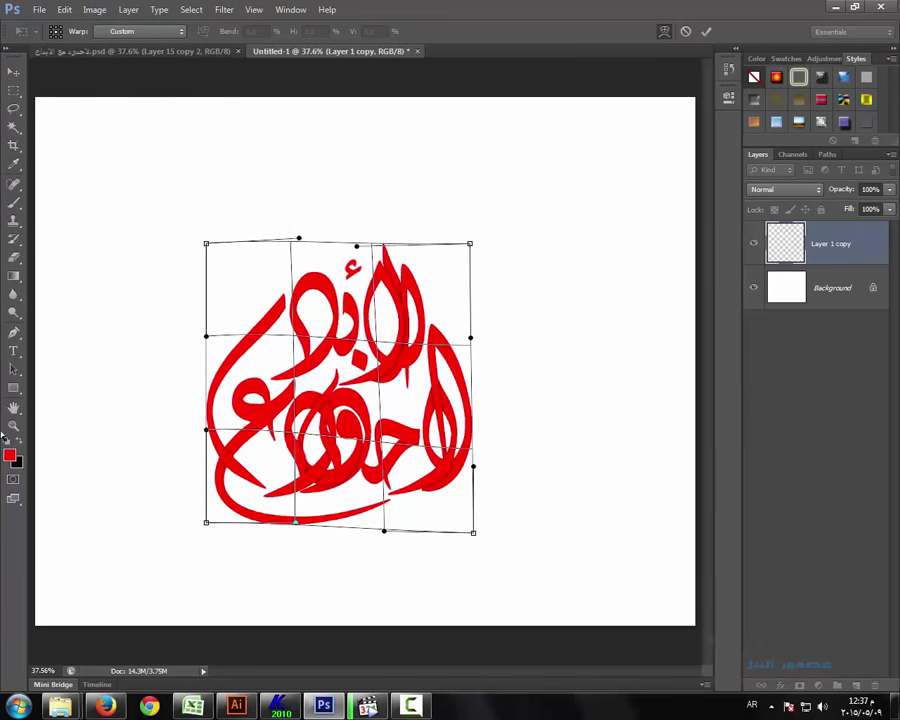
pyautogui.press('Return')
pyautogui.press('z')
pyautogui.hotkey('ctrl', 'shift', 'alt', 'n')
# Try the Clone Stamp tool and dismiss its clone-source warning
pyautogui.click(13, 219)
pyautogui.click(58, 31)
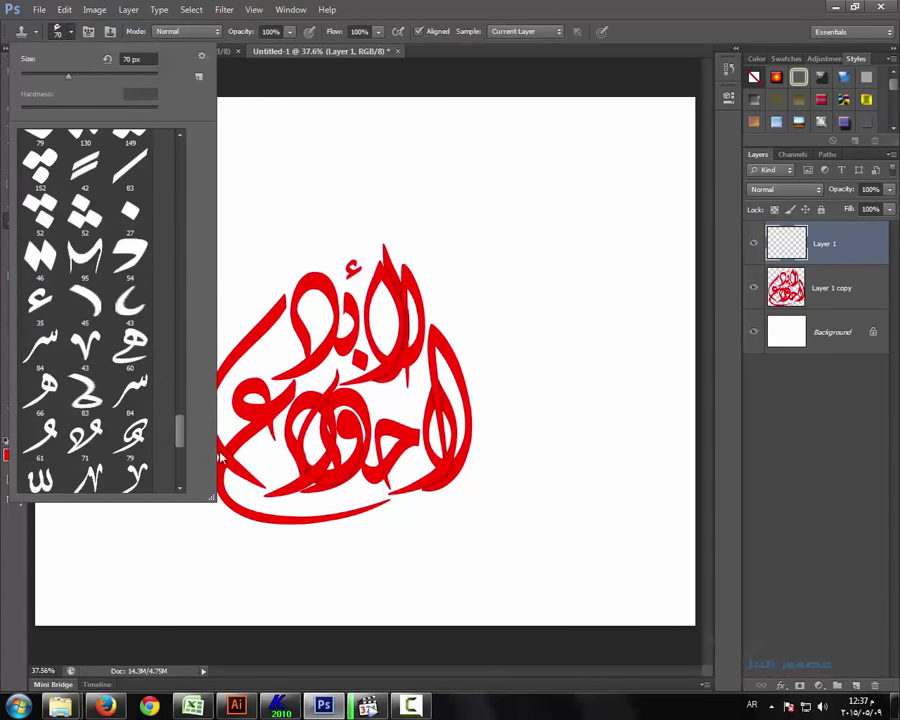
pyautogui.scroll(-5, 136, 301)
pyautogui.click(490, 270)
pyautogui.press('Return')
# Return to the Brush tool and choose a 43 px calligraphic brush
pyautogui.press('b')
pyautogui.click(58, 31)
pyautogui.press('Return')
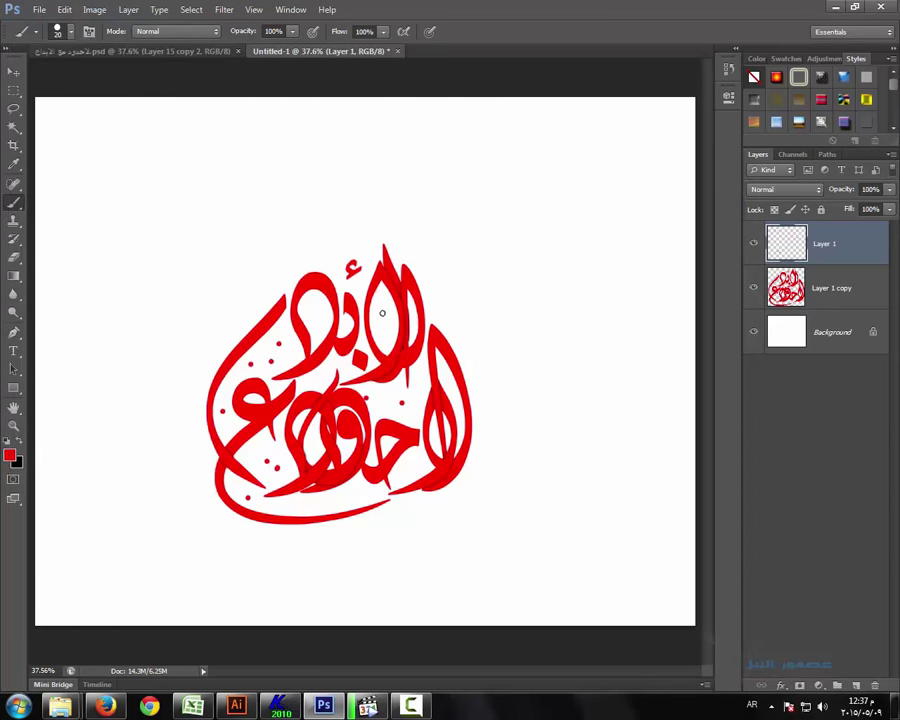
pyautogui.click(58, 31)
pyautogui.press('Return')
pyautogui.click(57, 28)
pyautogui.click(84, 260)
pyautogui.press('Return')
# Stamp six small red calligraphic v-marks around the lettering
pyautogui.click(328, 371)
pyautogui.click(376, 395)
pyautogui.click(270, 445)
pyautogui.click(346, 495)
pyautogui.click(400, 478)
pyautogui.click(440, 385)
# Pick a flower ornament brush sized at 45 px
pyautogui.click(57, 28)
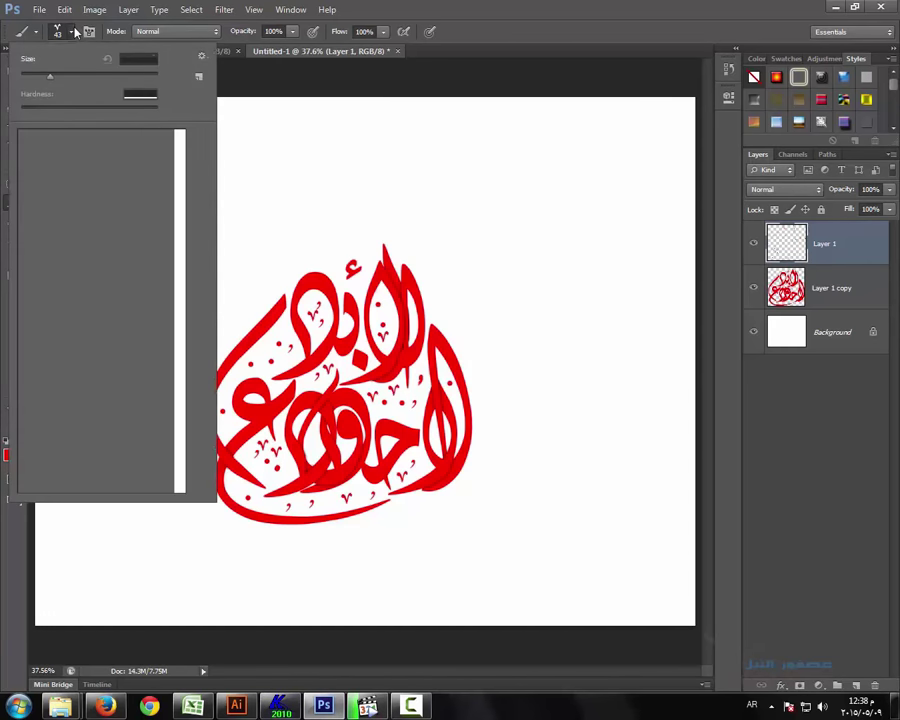
pyautogui.scroll(3, 84, 300)
pyautogui.click(84, 210)
pyautogui.press('Return')
# Stamp small flowers above the lettering and inside its gaps
pyautogui.click(369, 263)
pyautogui.click(340, 271)
pyautogui.click(359, 288)
pyautogui.click(398, 412)
pyautogui.click(313, 447)
pyautogui.click(305, 382)
pyautogui.click(233, 380)
pyautogui.click(230, 424)
pyautogui.click(234, 483)
# Stamp a row of flowers along the lower part of the lettering
pyautogui.click(247, 460)
pyautogui.click(285, 470)
pyautogui.click(272, 503)
pyautogui.click(329, 502)
pyautogui.click(359, 488)
pyautogui.click(422, 468)
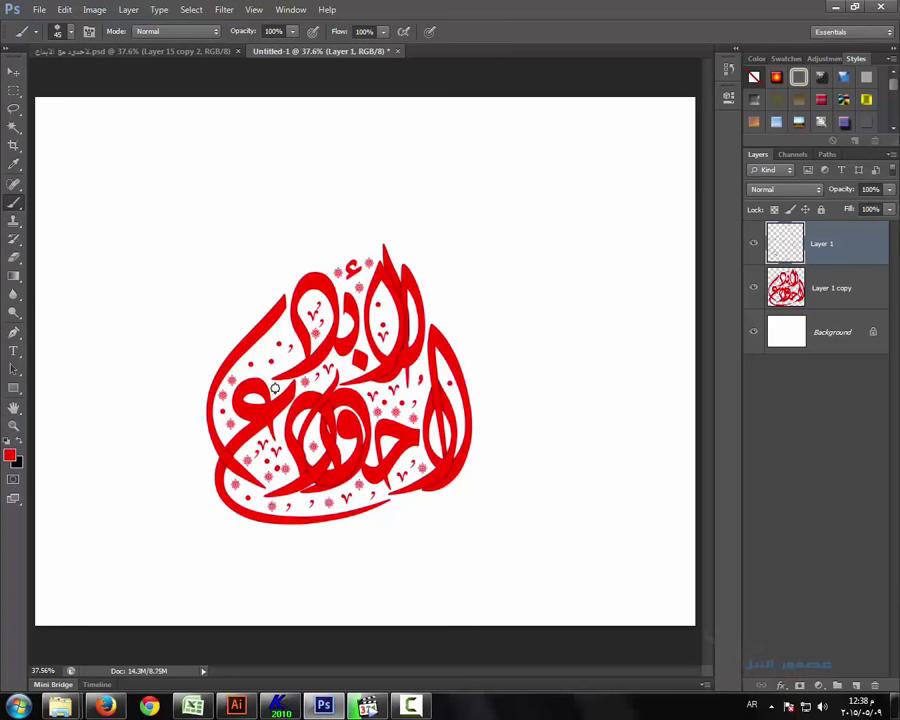
# Duplicate the lettering layer twice, creating Layer 1 copies
pyautogui.press('z')
pyautogui.click(828, 295)
pyautogui.hotkey('ctrl', 'j')
pyautogui.hotkey('ctrl', 'j')
# Enable a Gradient Overlay style on the lettering copy and browse the gradient presets
pyautogui.doubleClick(829, 308)
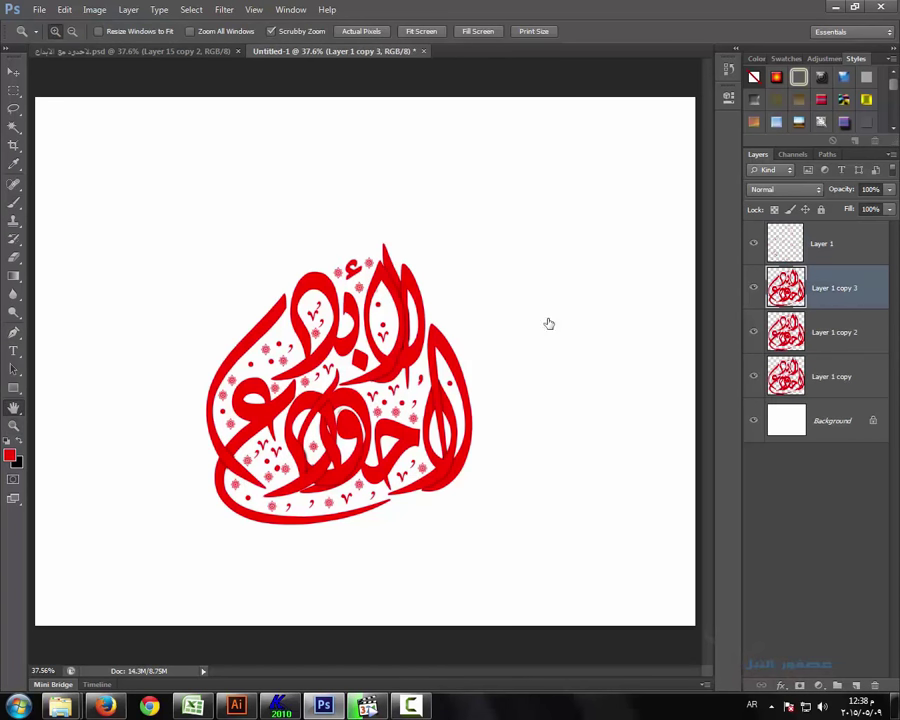
pyautogui.click(410, 218)
pyautogui.click(629, 115)
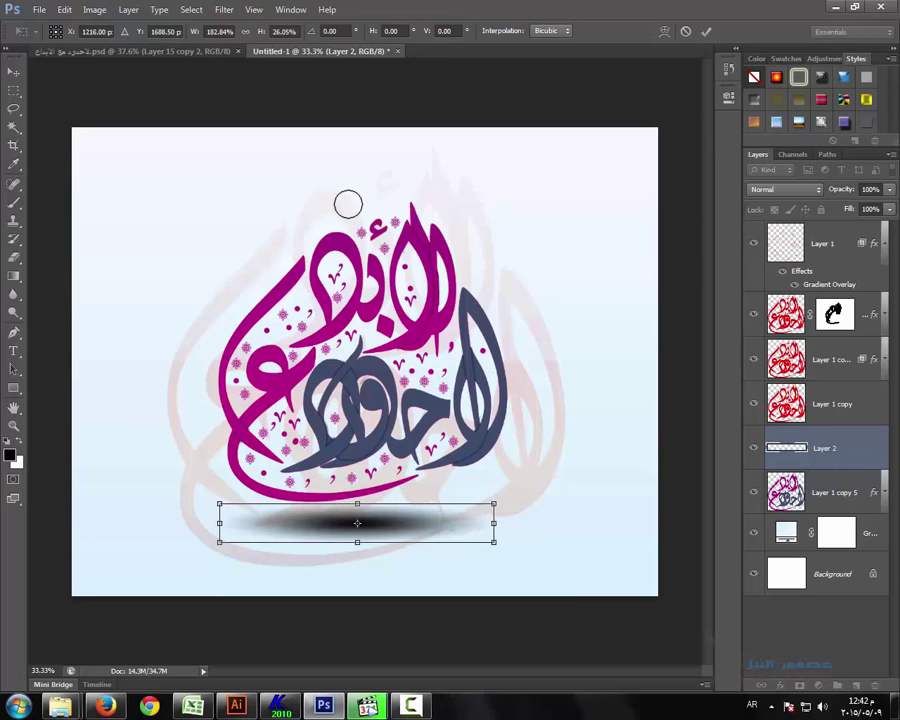
# Commit the stretched dark oval shadow's transform beneath the lettering
pyautogui.press('Return')
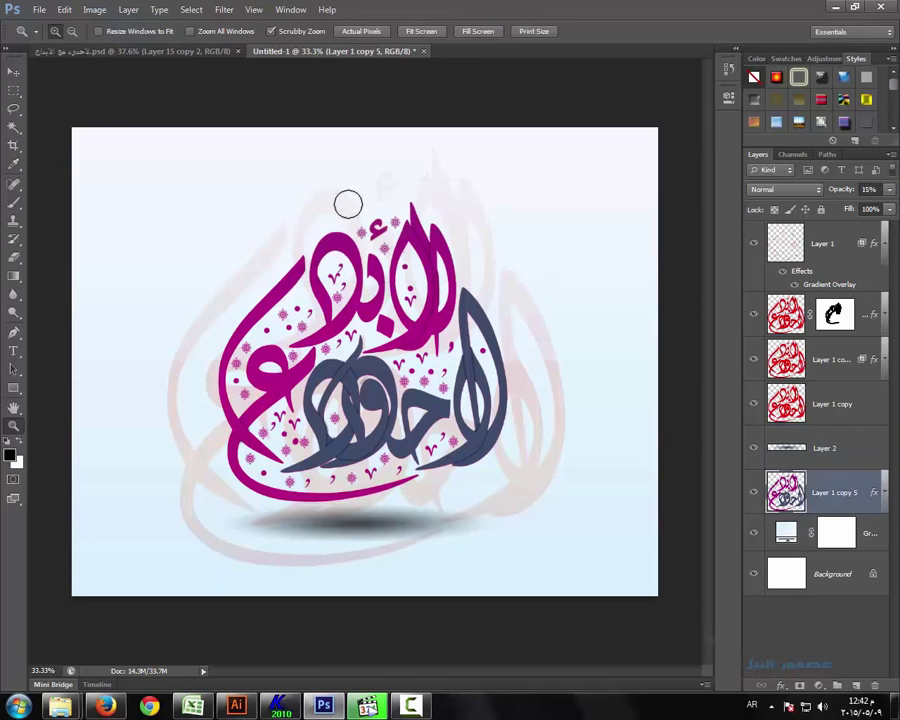